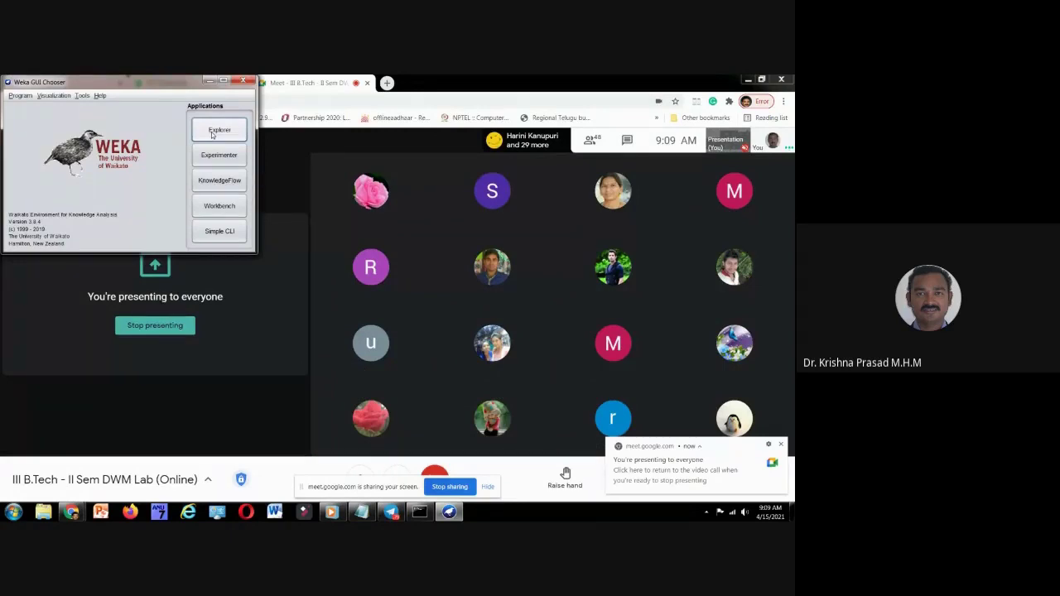
Admit the waiting participant to the Google Meet call and return to the Weka GUI Chooser.
{"action": "left_click_drag", "start_coordinate": [170, 88], "coordinate": [305, 151]}
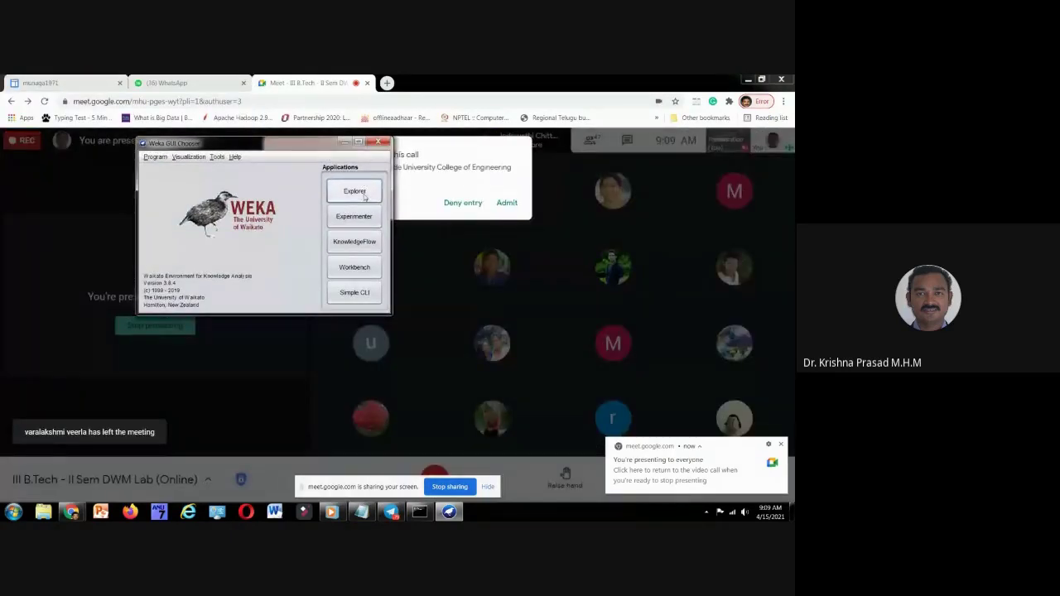
{"action": "left_click", "coordinate": [506, 202]}
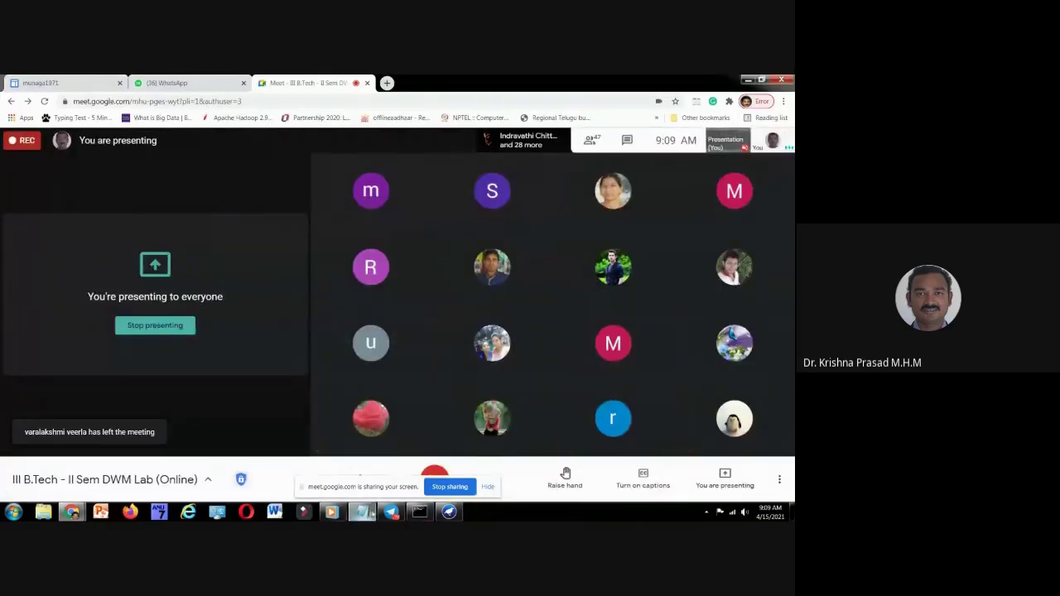
{"action": "mouse_move", "coordinate": [71, 512]}
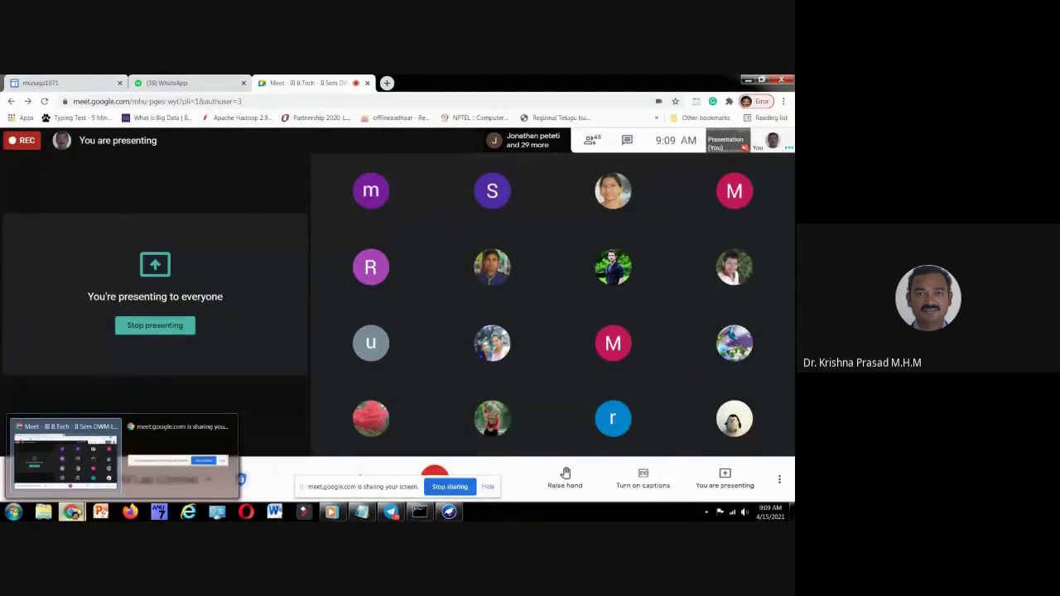
{"action": "left_click", "coordinate": [63, 452]}
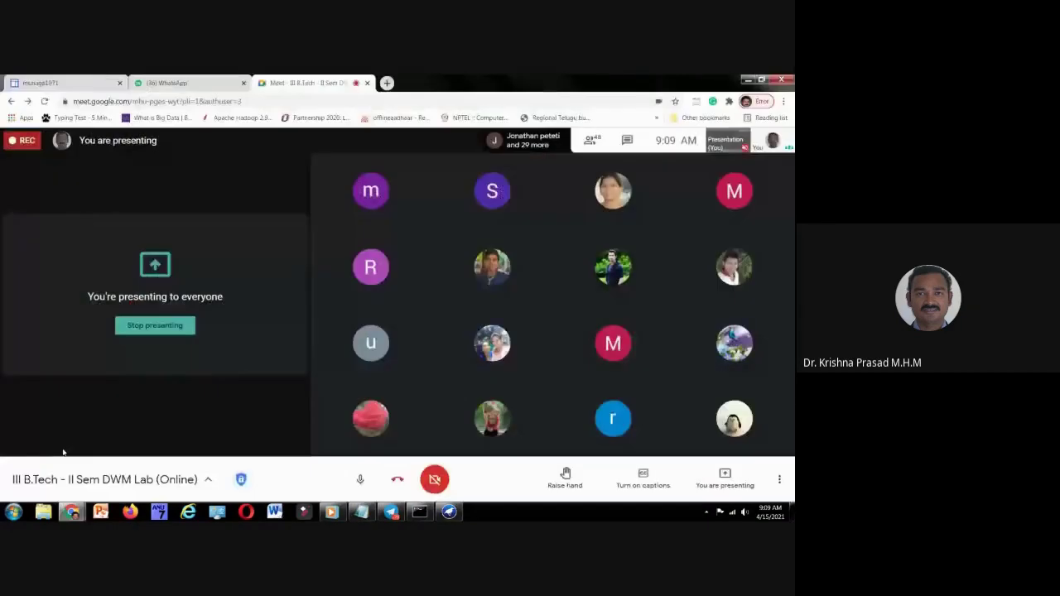
{"action": "key", "text": "alt+Tab"}
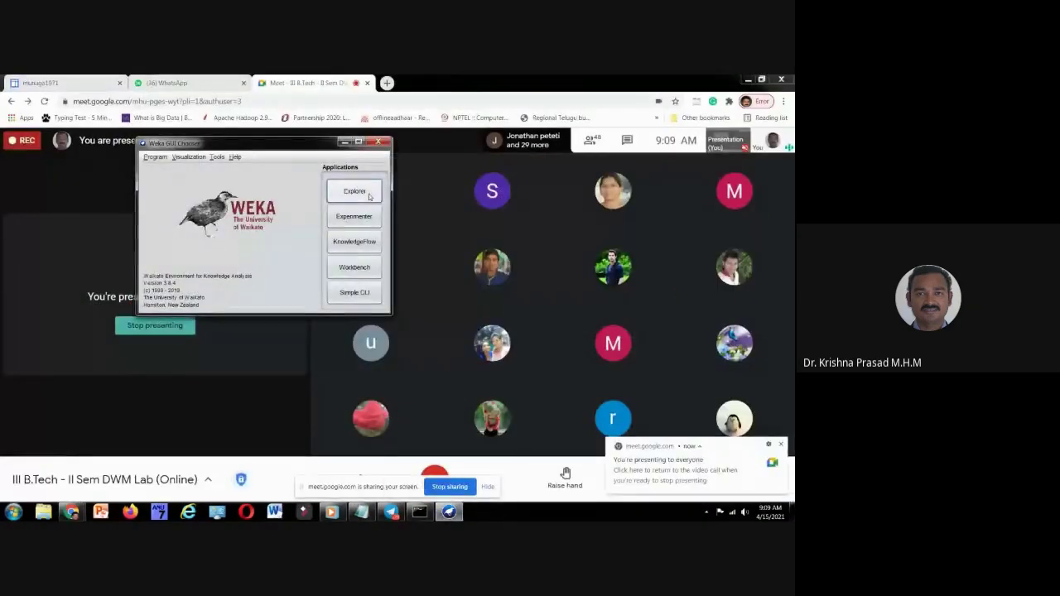
Open the Weka Explorer and move its window toward the middle of the screen.
{"action": "left_click", "coordinate": [370, 196]}
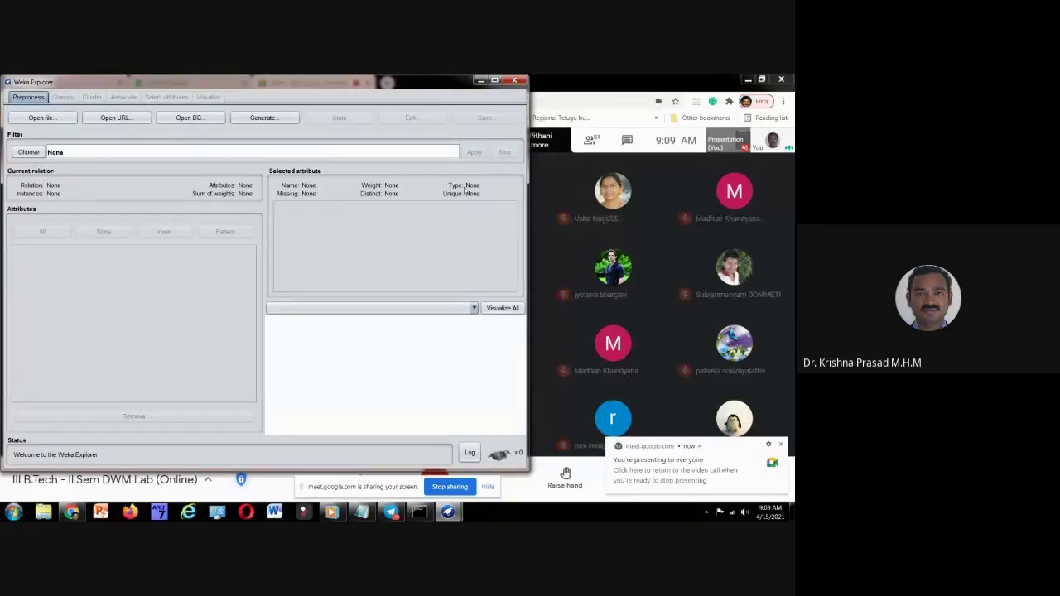
{"action": "left_click_drag", "start_coordinate": [370, 89], "coordinate": [572, 125]}
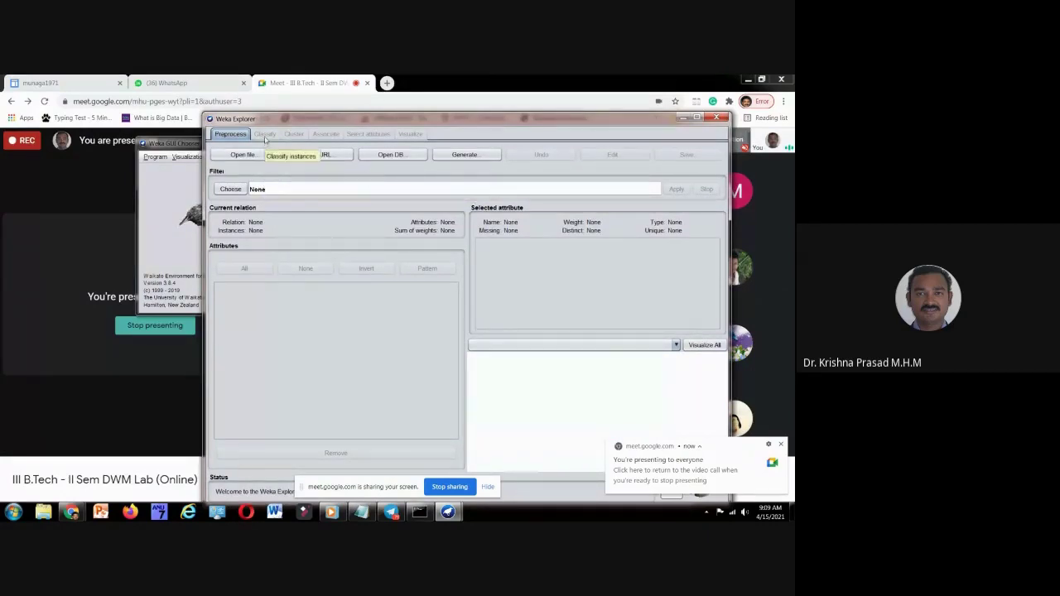
{"action": "left_click_drag", "start_coordinate": [493, 122], "coordinate": [479, 102]}
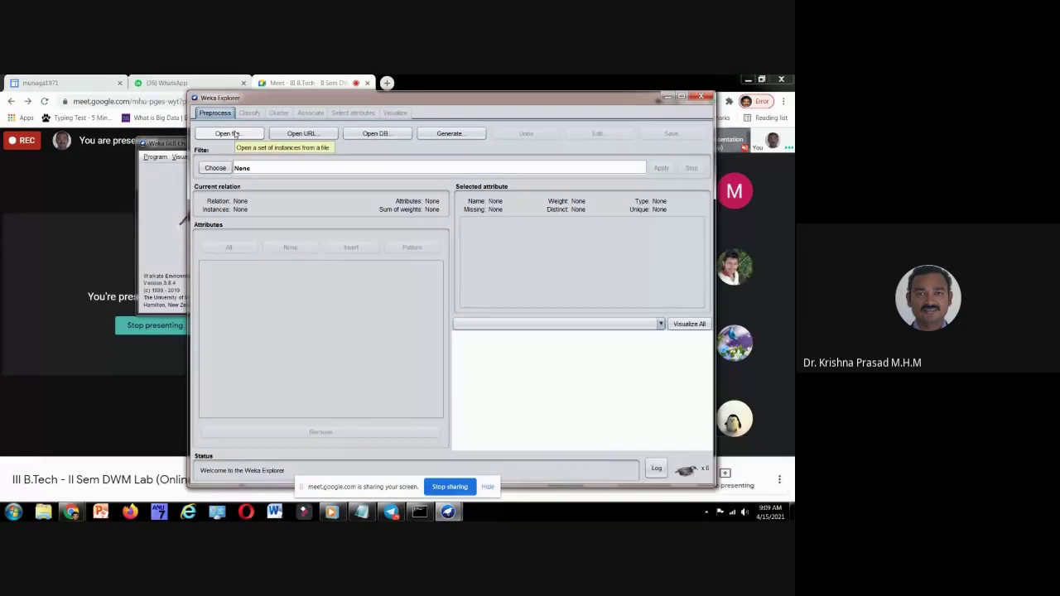
Load the iris.arff dataset from C:\Program Files\Weka-3-8-4\data into the Explorer.
{"action": "left_click", "coordinate": [235, 134]}
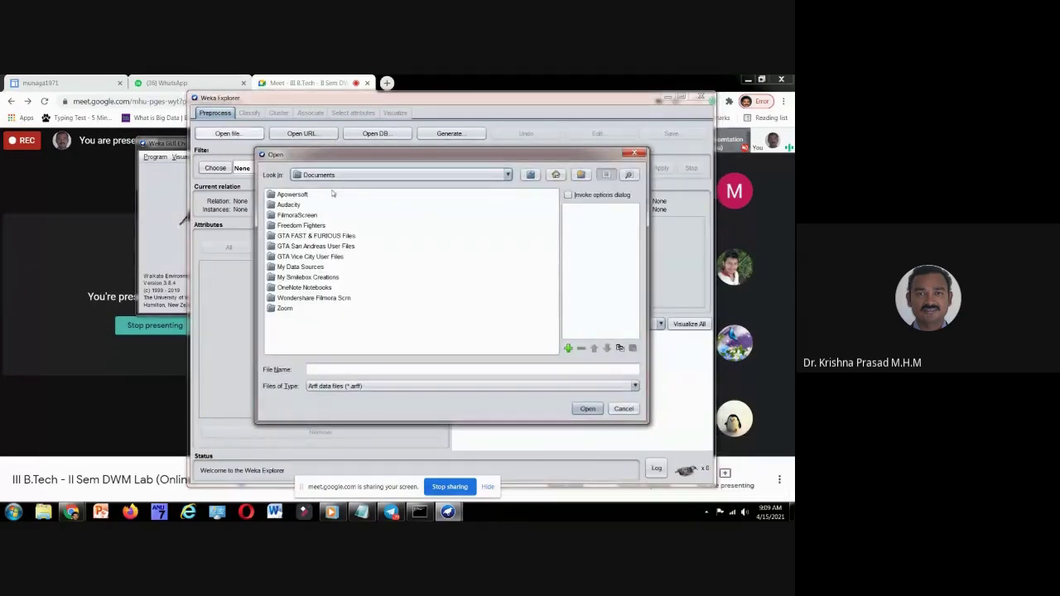
{"action": "left_click", "coordinate": [362, 176]}
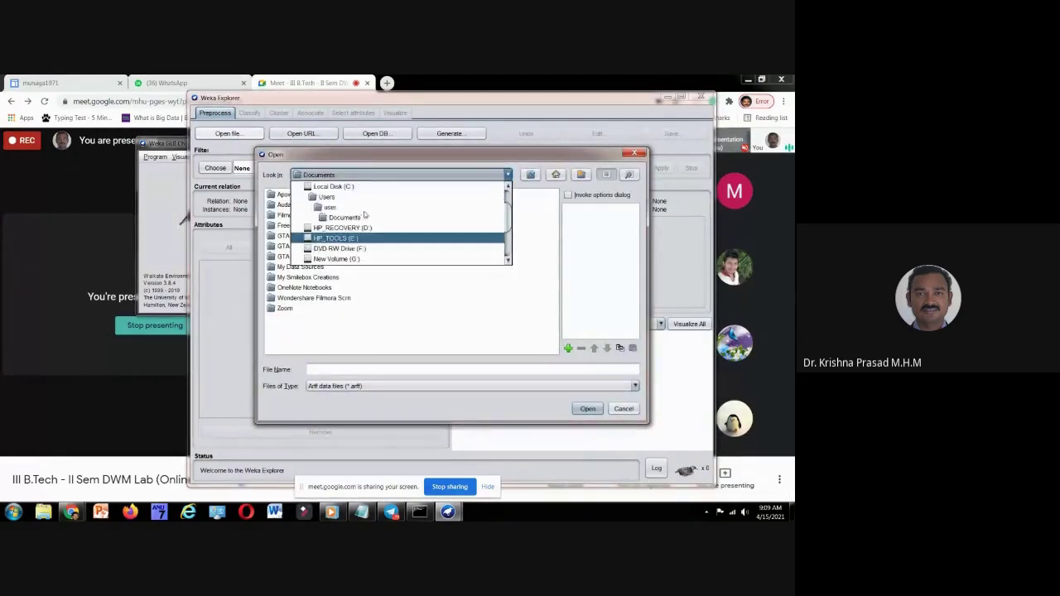
{"action": "left_click", "coordinate": [339, 186]}
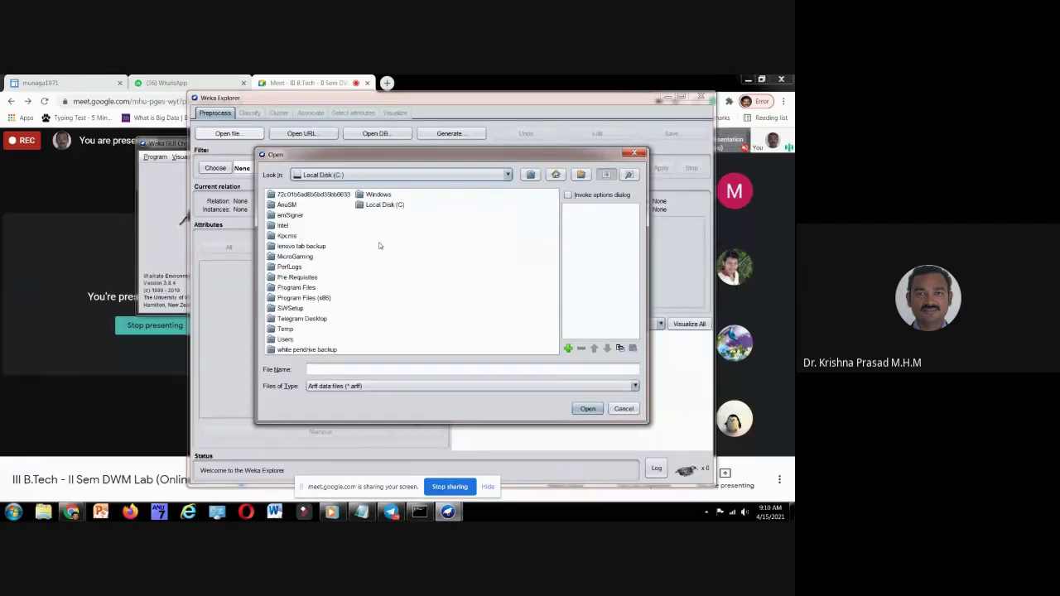
{"action": "double_click", "coordinate": [302, 289]}
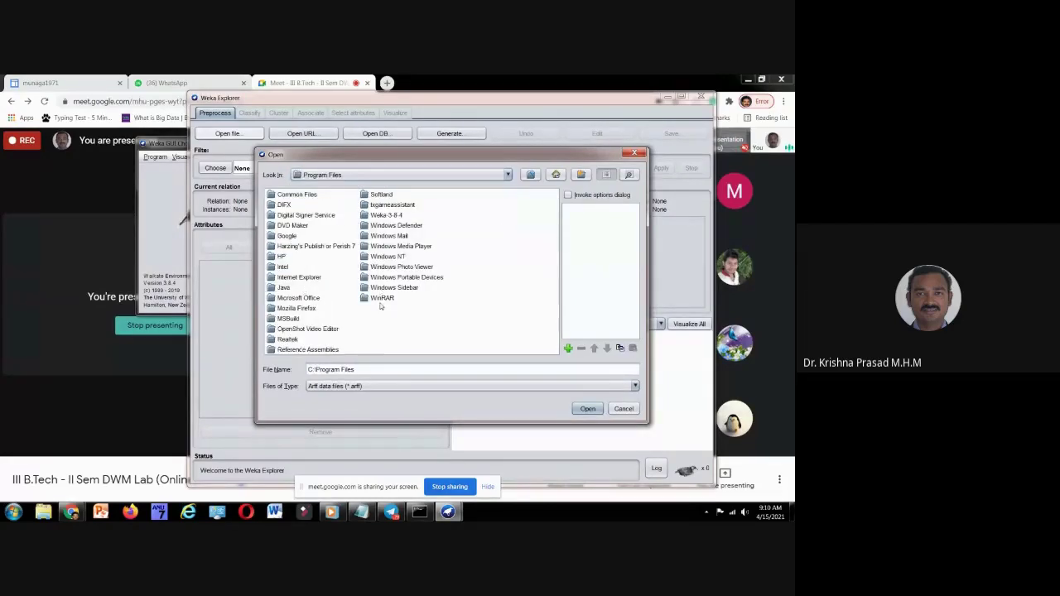
{"action": "double_click", "coordinate": [386, 215]}
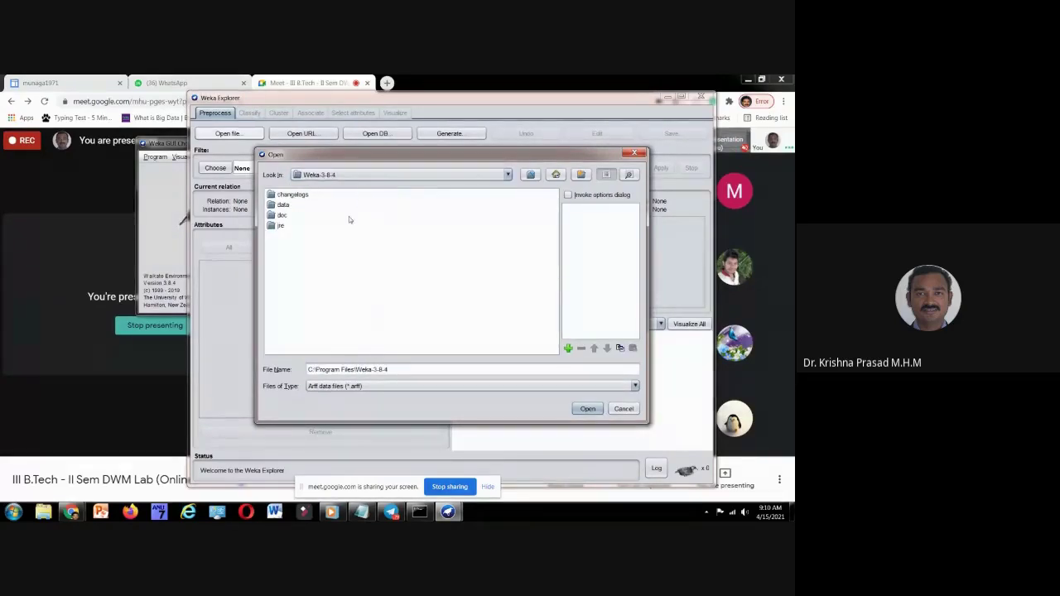
{"action": "left_click", "coordinate": [281, 204]}
{"action": "double_click", "coordinate": [279, 207]}
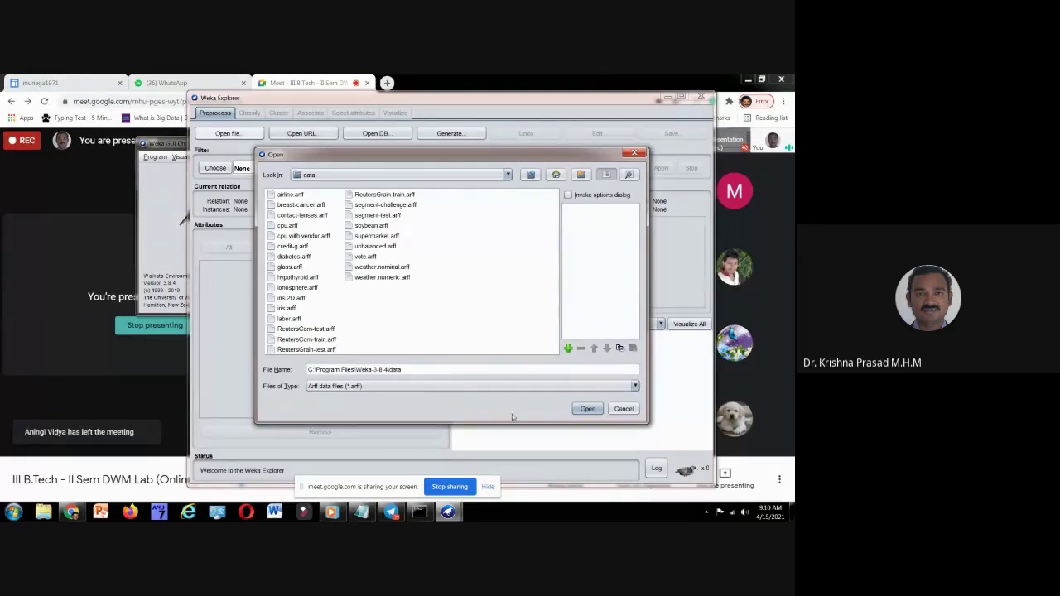
{"action": "left_click", "coordinate": [282, 308]}
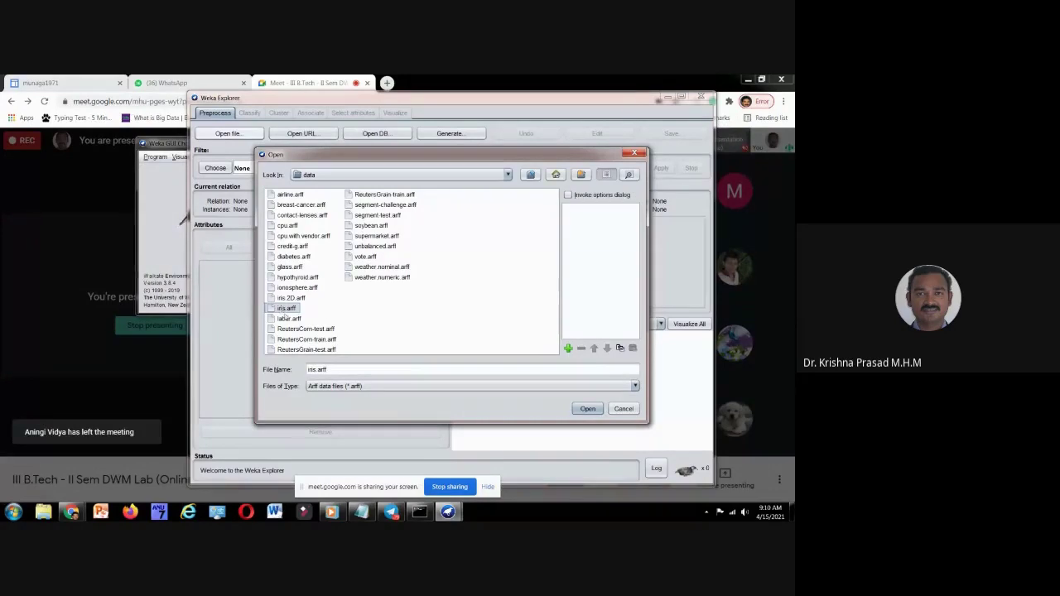
{"action": "left_click", "coordinate": [588, 408]}
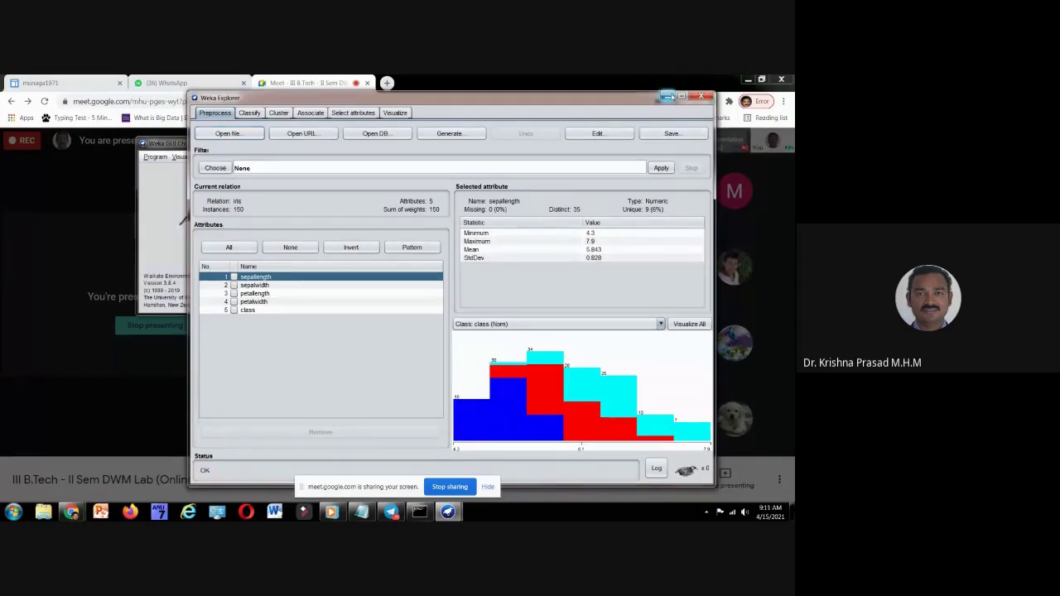
Switch to the Google Meet call, admit the waiting participant, and return to the Weka Explorer.
{"action": "left_click", "coordinate": [667, 96]}
{"action": "left_click_drag", "start_coordinate": [261, 150], "coordinate": [114, 130]}
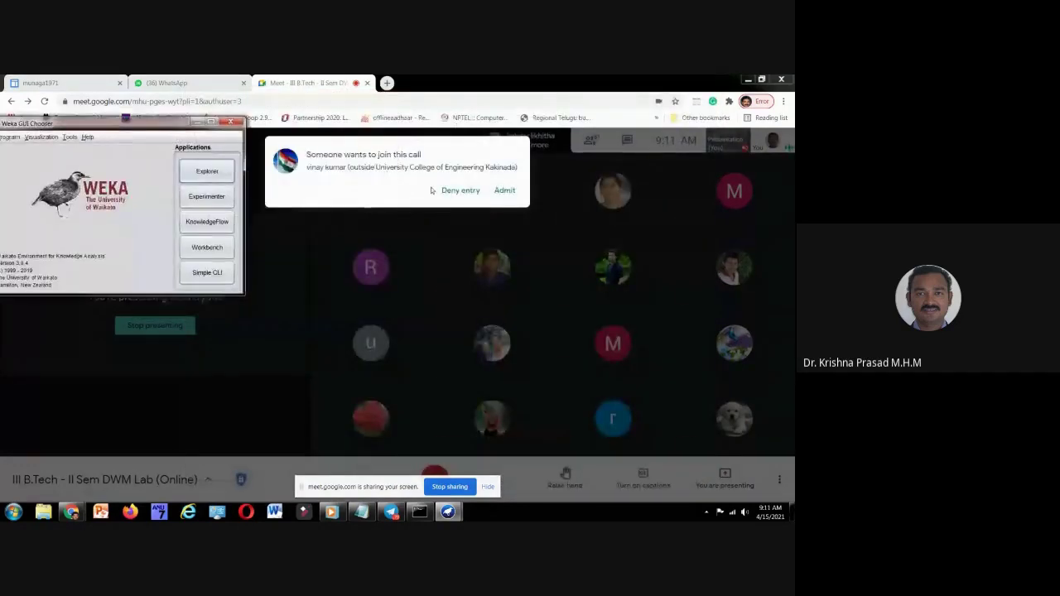
{"action": "left_click", "coordinate": [505, 191]}
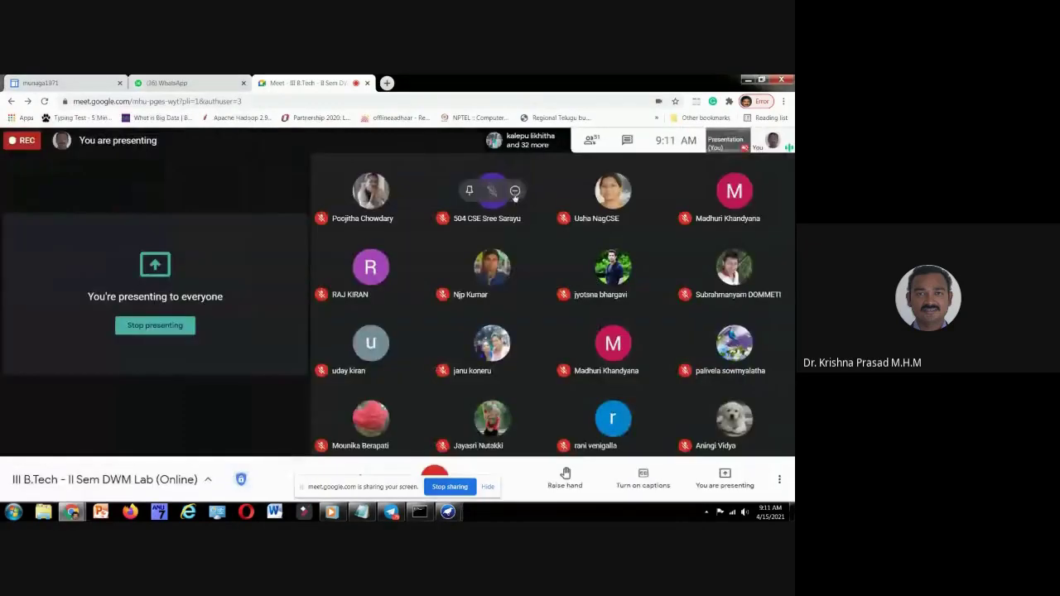
{"action": "mouse_move", "coordinate": [451, 512]}
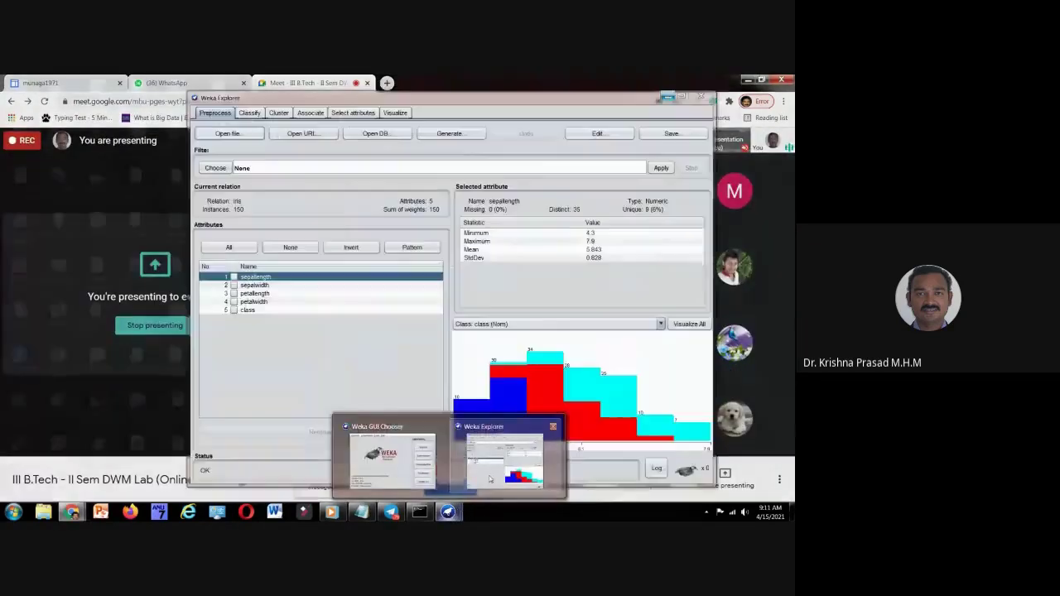
{"action": "left_click", "coordinate": [513, 465]}
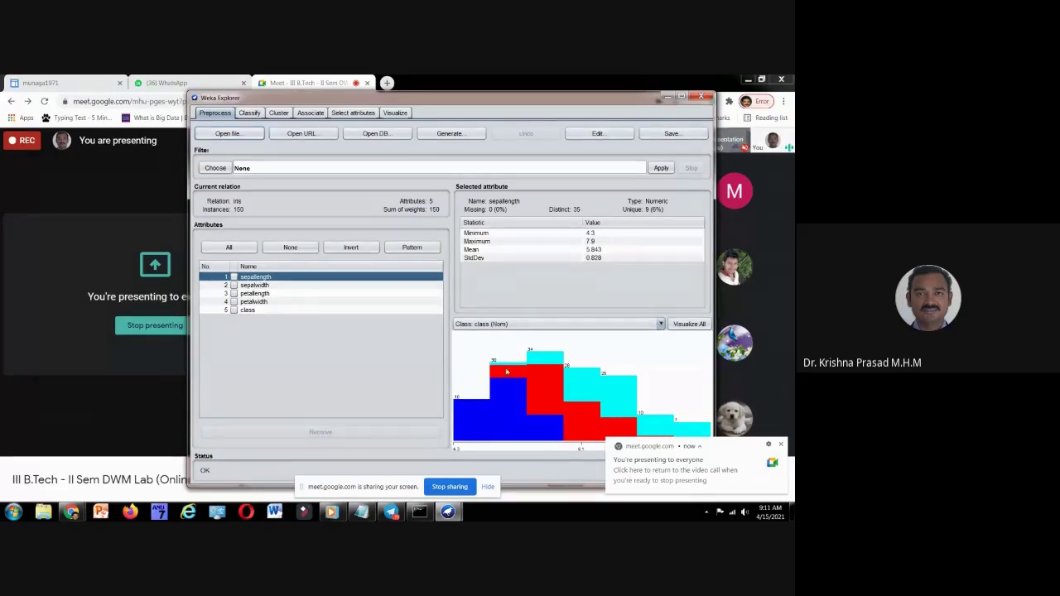
Examine the iris dataset's class attribute, including its labels and distribution chart.
{"action": "mouse_move", "coordinate": [654, 381]}
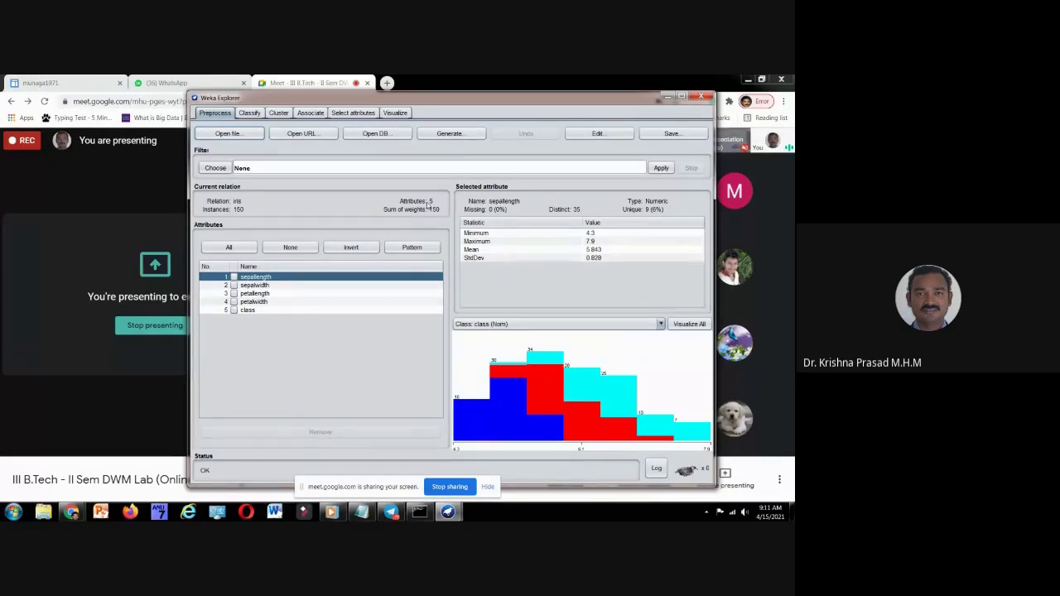
{"action": "left_click", "coordinate": [256, 311]}
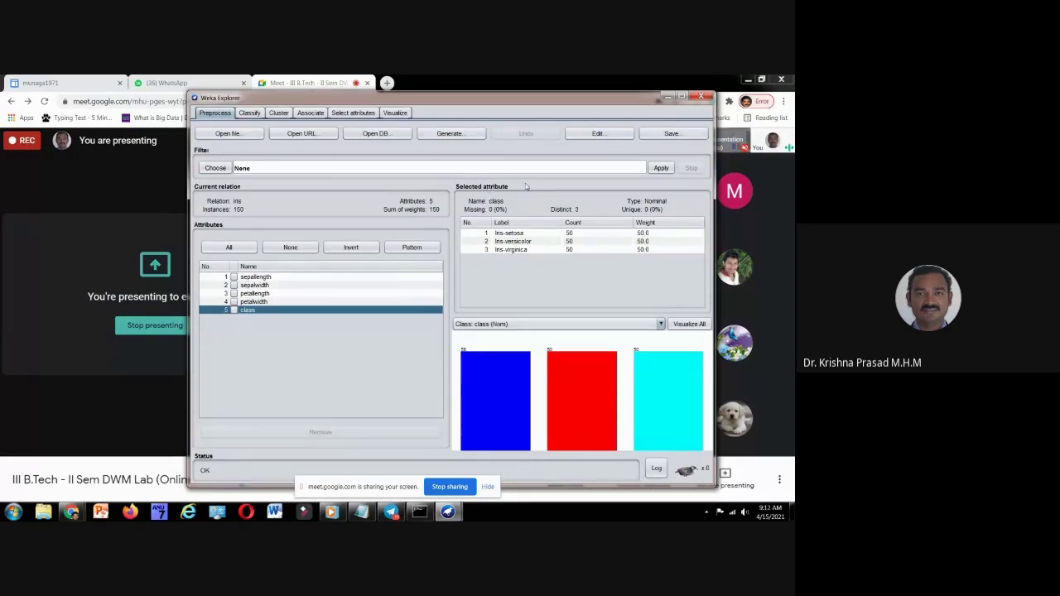
{"action": "left_click", "coordinate": [255, 301]}
{"action": "left_click", "coordinate": [253, 311]}
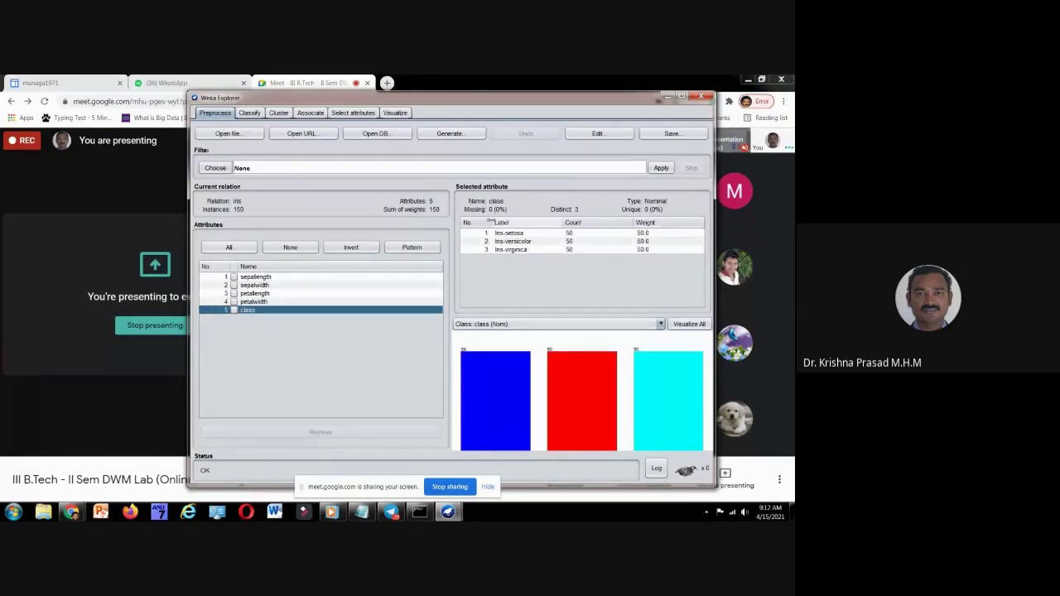
Admit another participant to the Google Meet call, then bring back the Weka Explorer and reposition its window.
{"action": "left_click_drag", "start_coordinate": [468, 100], "coordinate": [349, 191]}
{"action": "left_click", "coordinate": [367, 159]}
{"action": "left_click", "coordinate": [508, 211]}
{"action": "mouse_move", "coordinate": [447, 512]}
{"action": "left_click", "coordinate": [503, 444]}
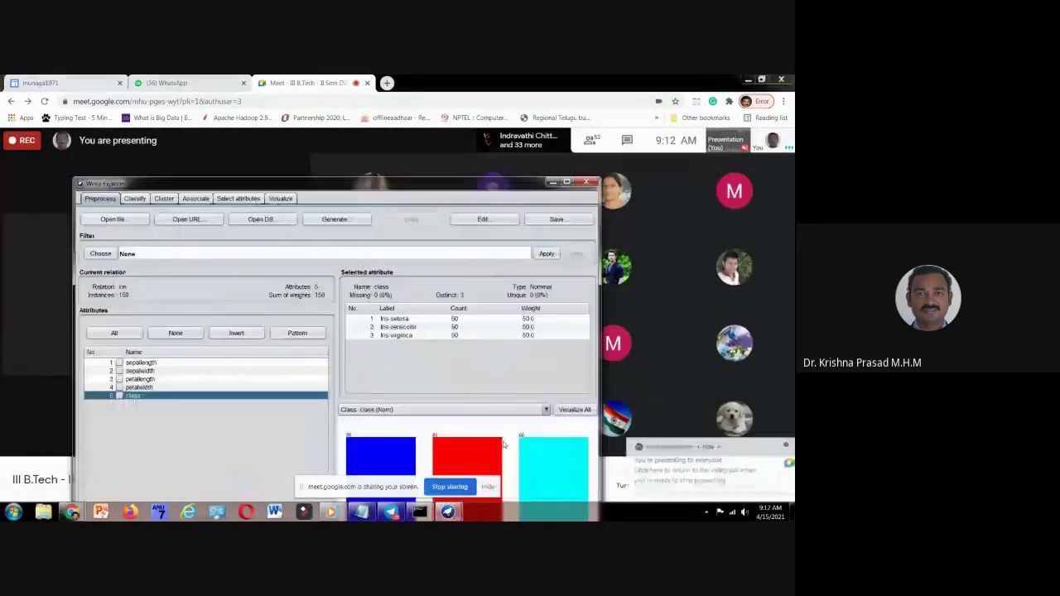
{"action": "left_click_drag", "start_coordinate": [400, 189], "coordinate": [441, 130]}
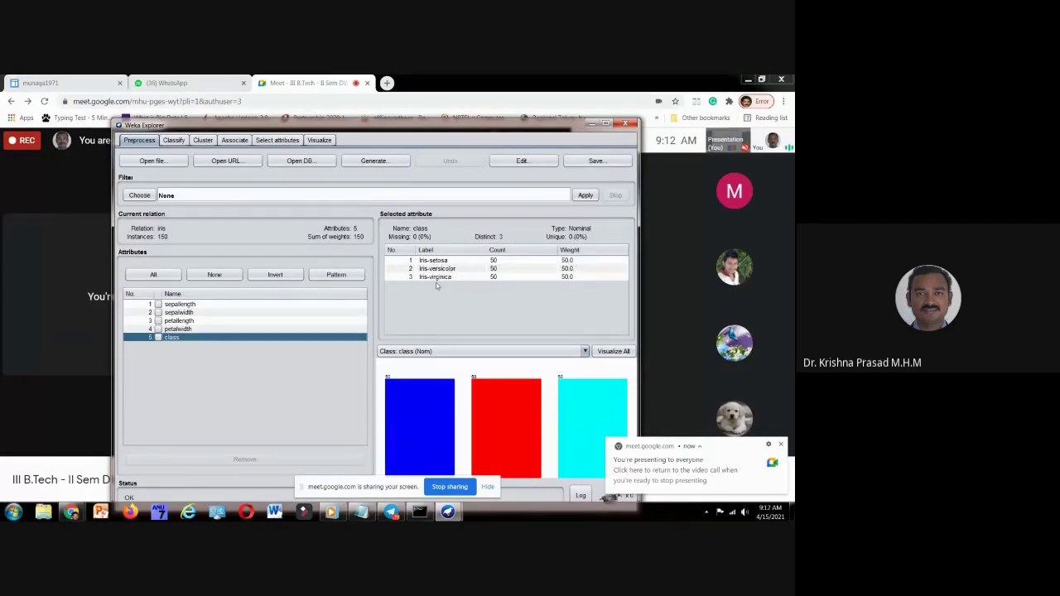
{"action": "left_click_drag", "start_coordinate": [474, 127], "coordinate": [491, 115]}
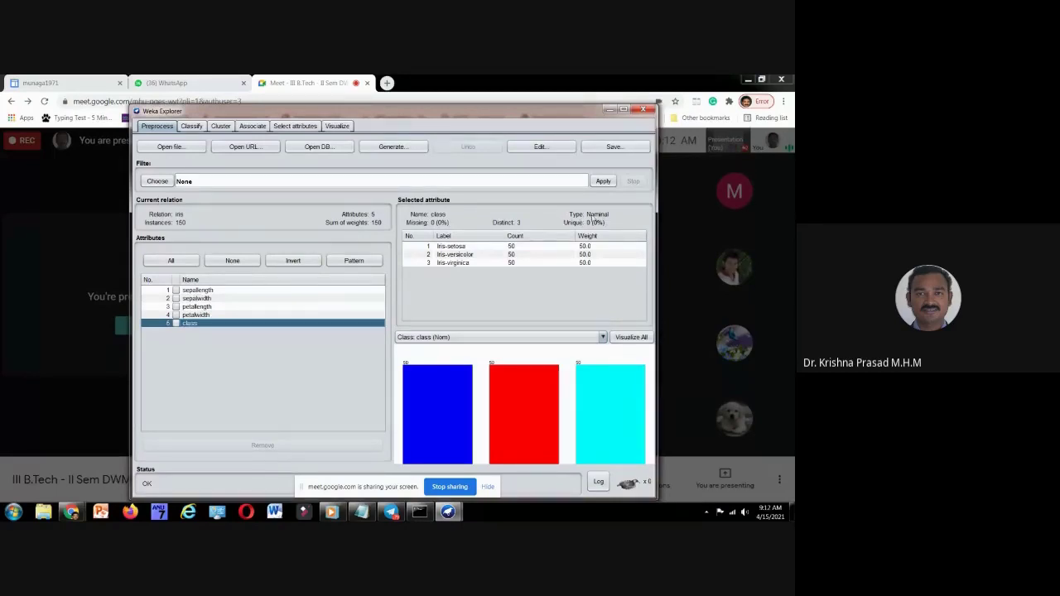
Switch to the Google Meet call for each new join request, admit those waiting, and return to the Weka Explorer.
{"action": "key", "text": "alt+Tab"}
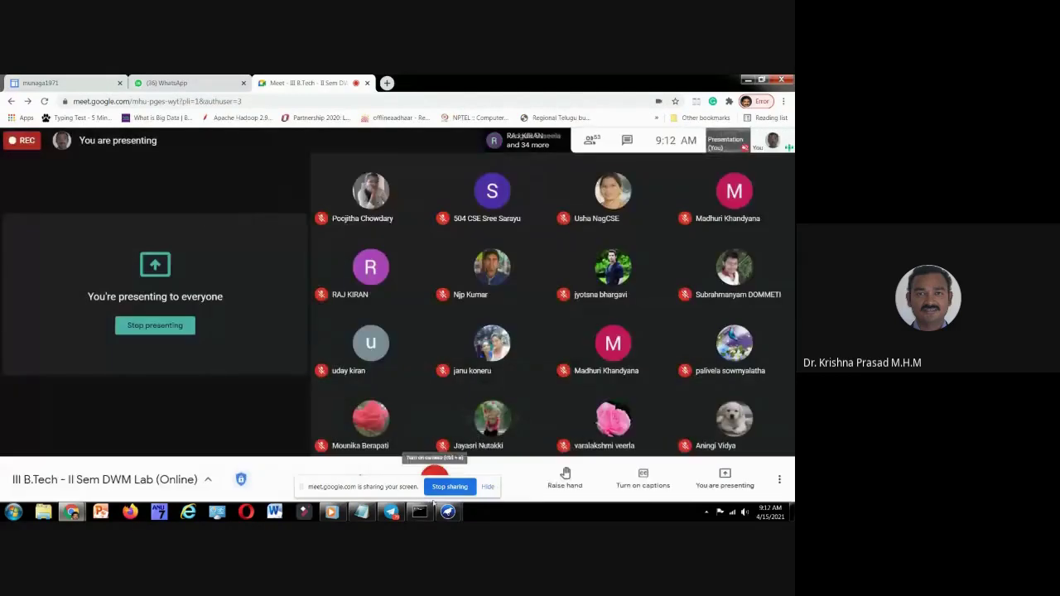
{"action": "mouse_move", "coordinate": [447, 512]}
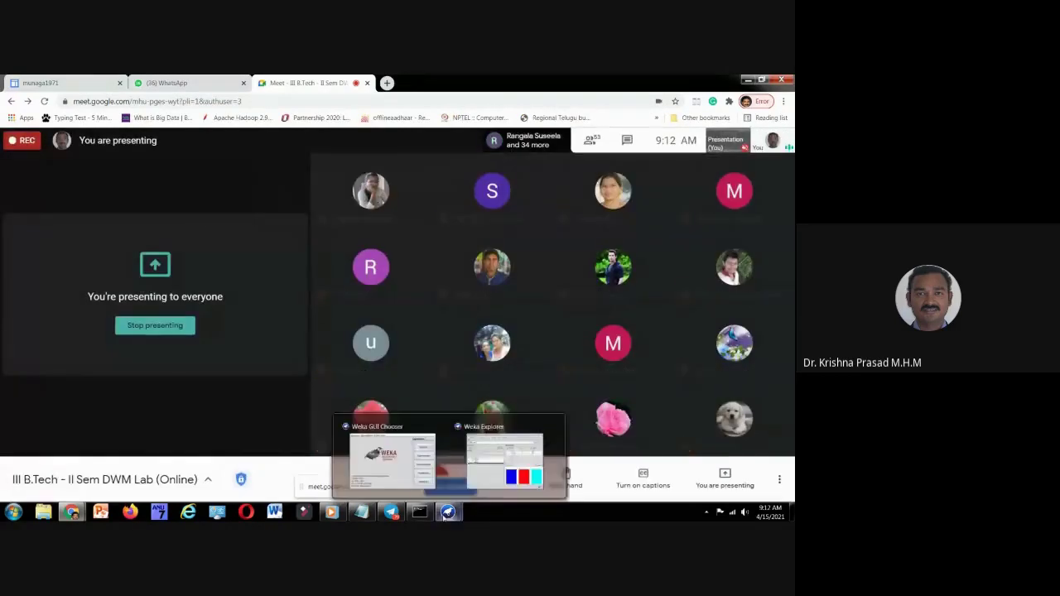
{"action": "left_click", "coordinate": [505, 457]}
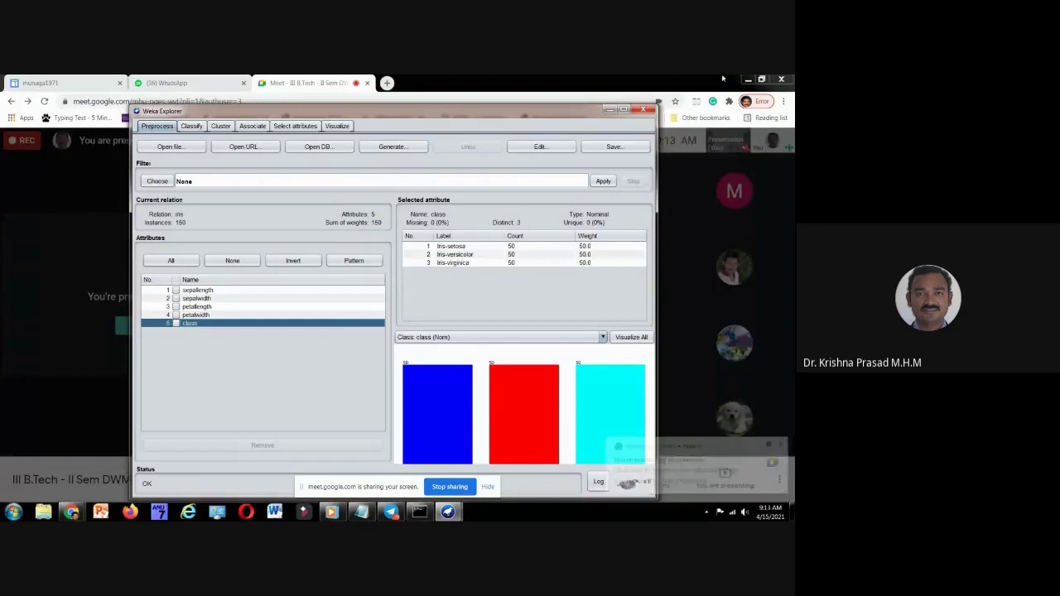
{"action": "left_click", "coordinate": [608, 107]}
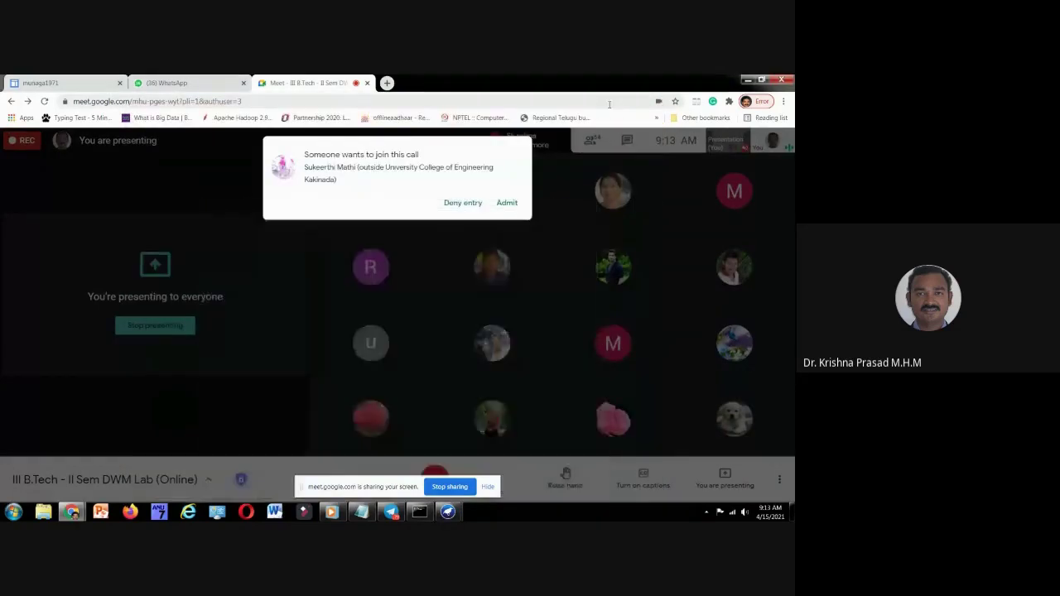
{"action": "left_click", "coordinate": [506, 203]}
{"action": "mouse_move", "coordinate": [447, 511]}
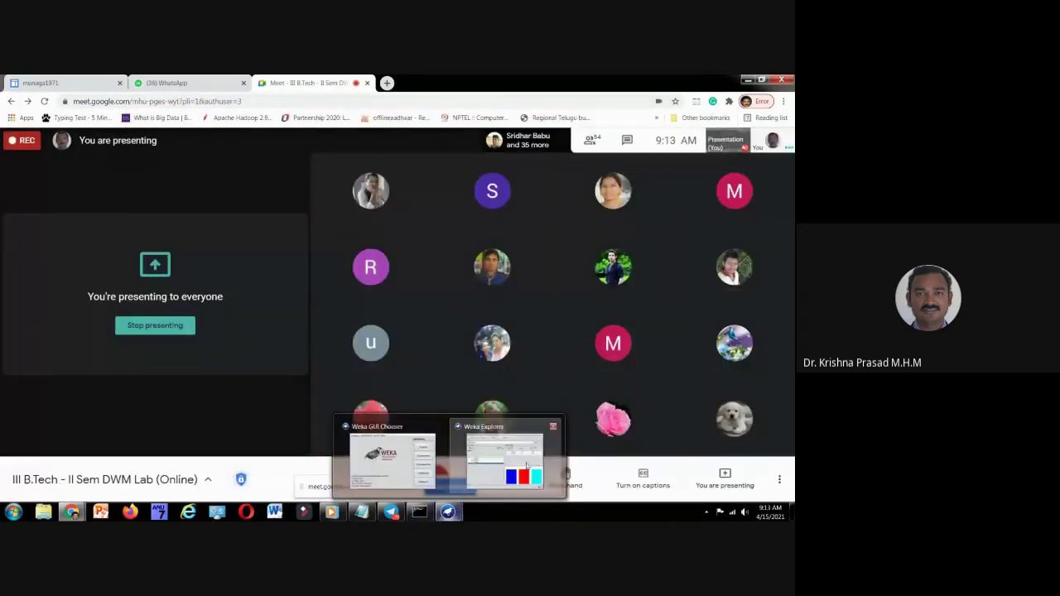
{"action": "left_click", "coordinate": [509, 460]}
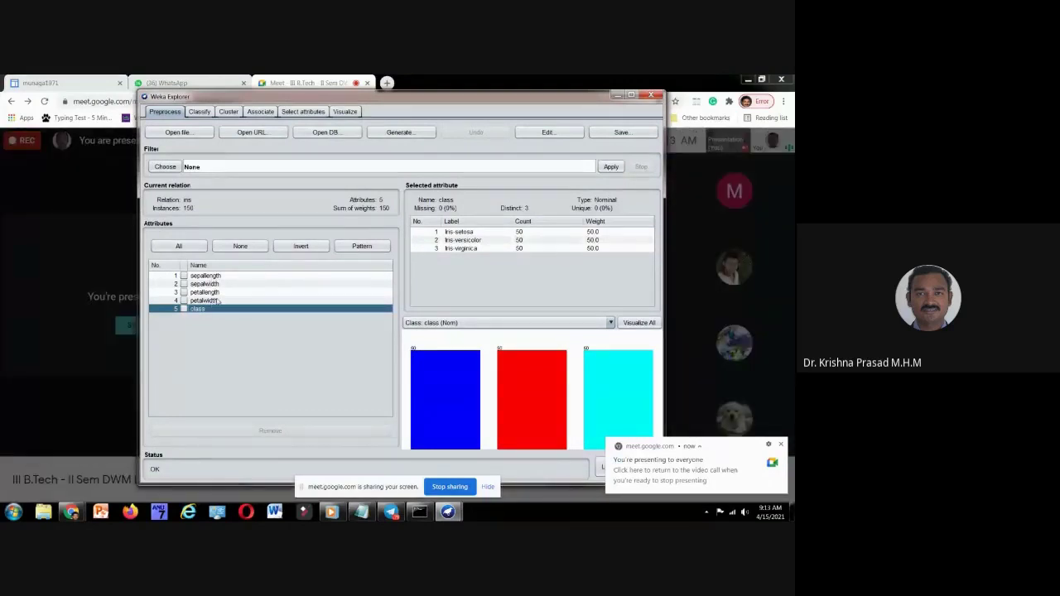
{"action": "left_click", "coordinate": [617, 96]}
{"action": "left_click", "coordinate": [507, 202]}
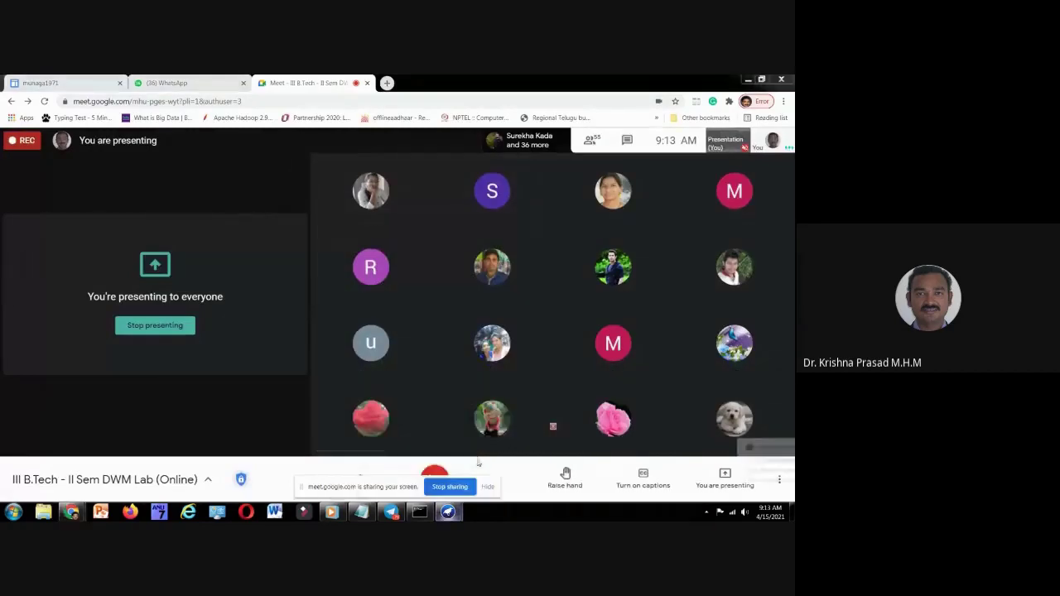
{"action": "left_click", "coordinate": [447, 512]}
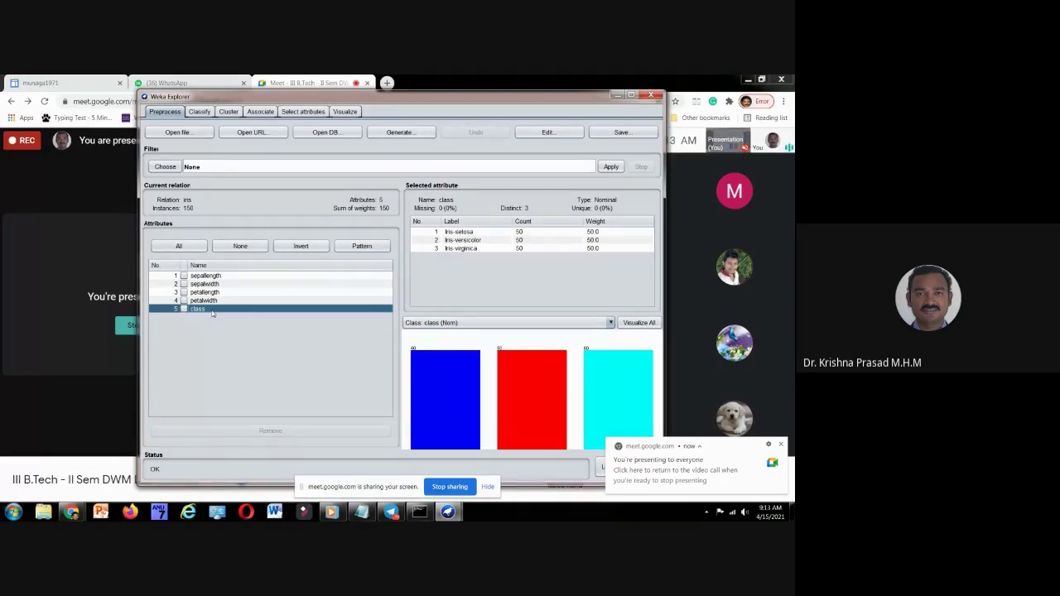
Display the statistics and chart of the sepallength attribute.
{"action": "left_click", "coordinate": [222, 277]}
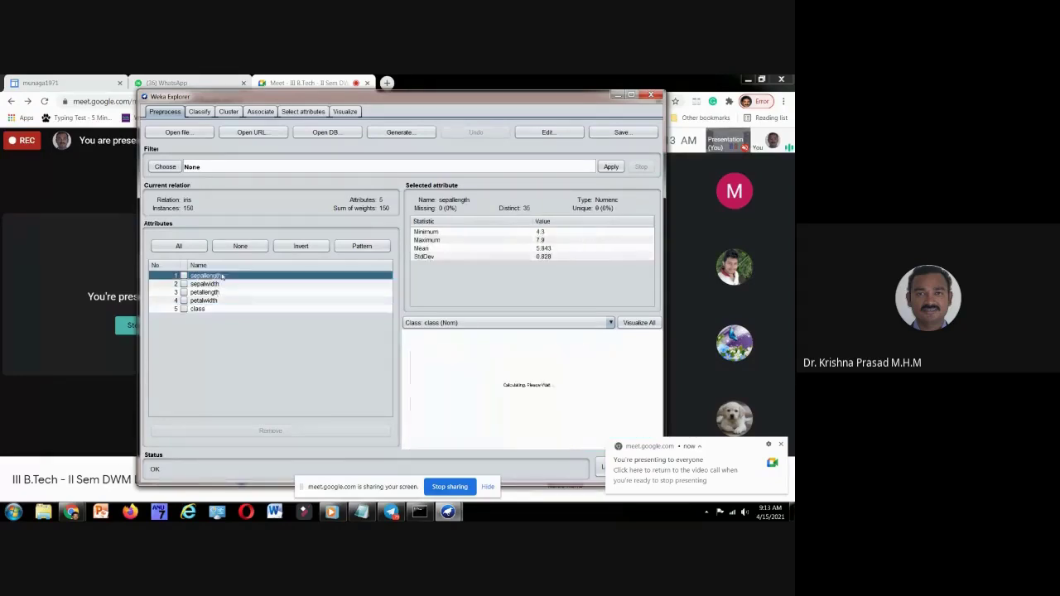
Compare the sepallength attribute's statistics and class-coloured histogram with the class attribute's labels and chart.
{"action": "left_click", "coordinate": [222, 284]}
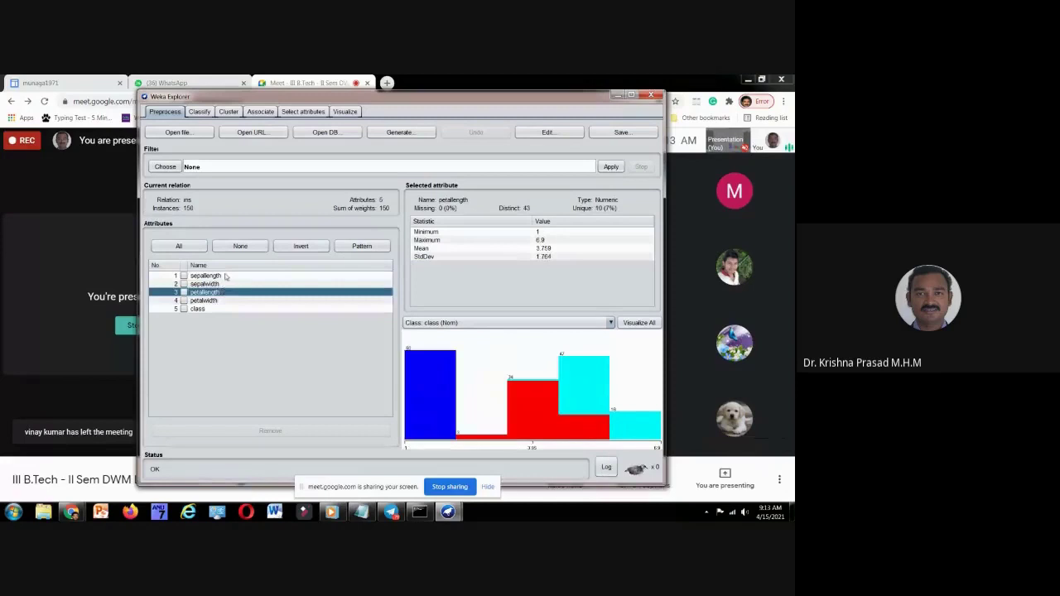
{"action": "left_click", "coordinate": [225, 276]}
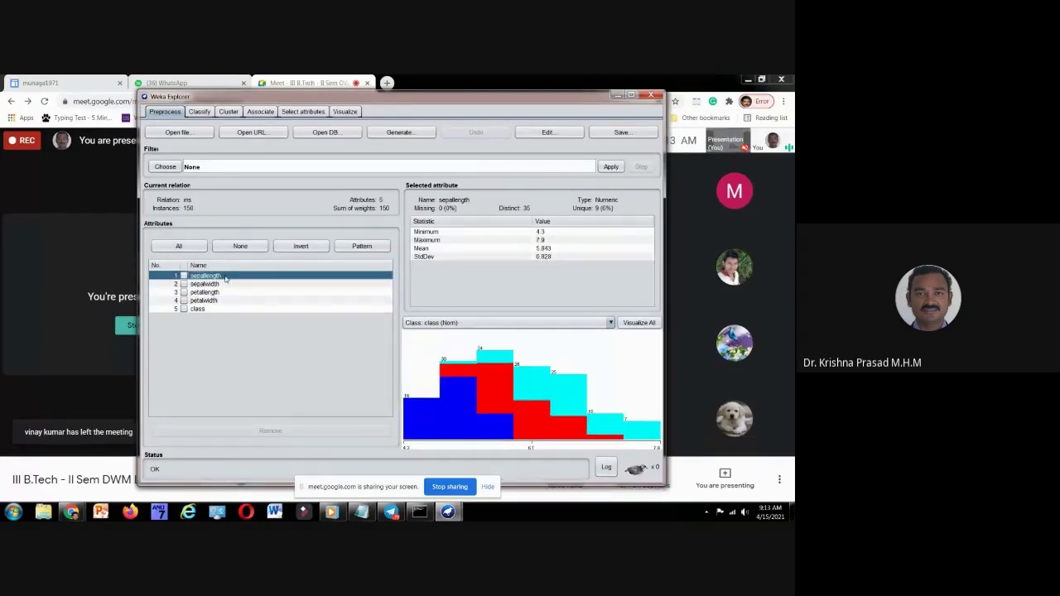
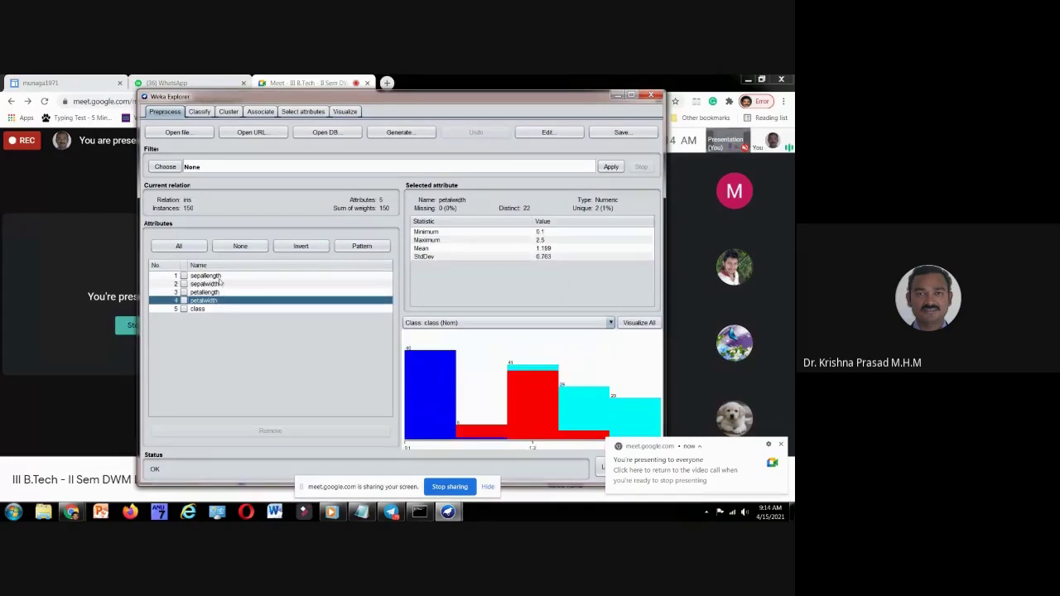
{"action": "left_click", "coordinate": [217, 275]}
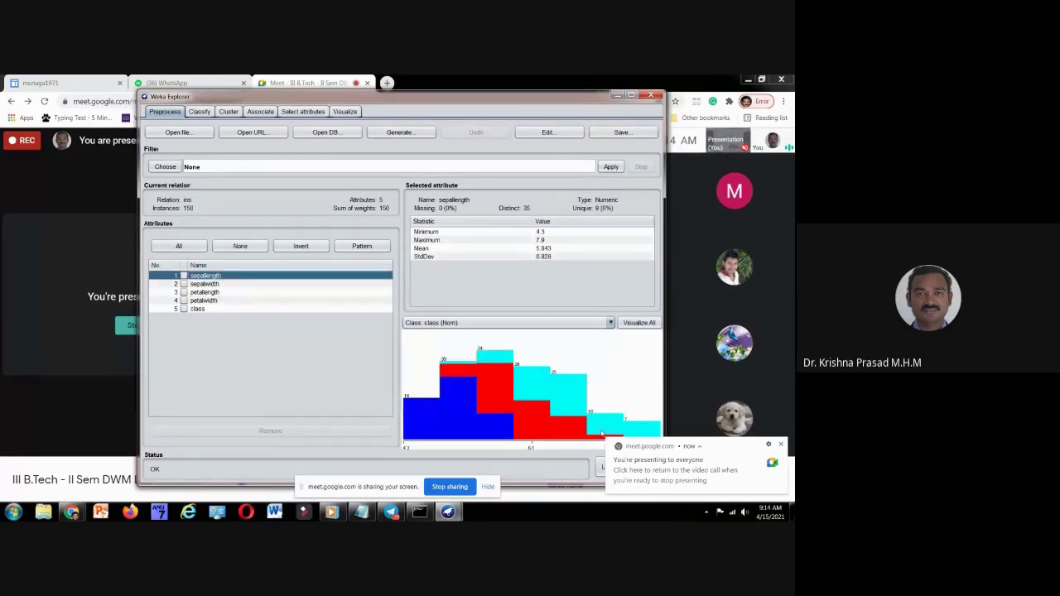
{"action": "mouse_move", "coordinate": [417, 422]}
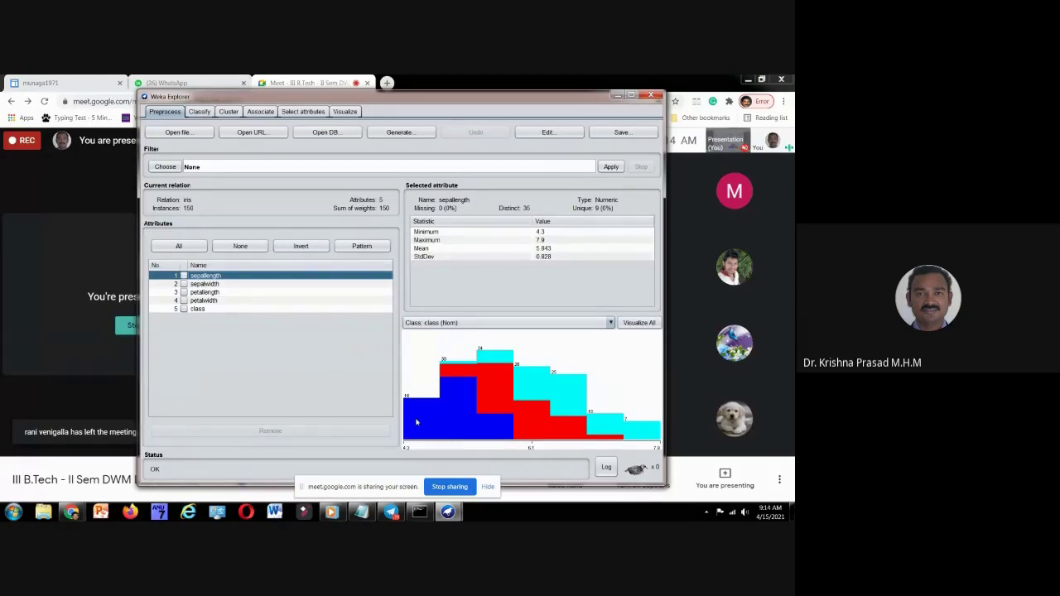
{"action": "left_click", "coordinate": [217, 309]}
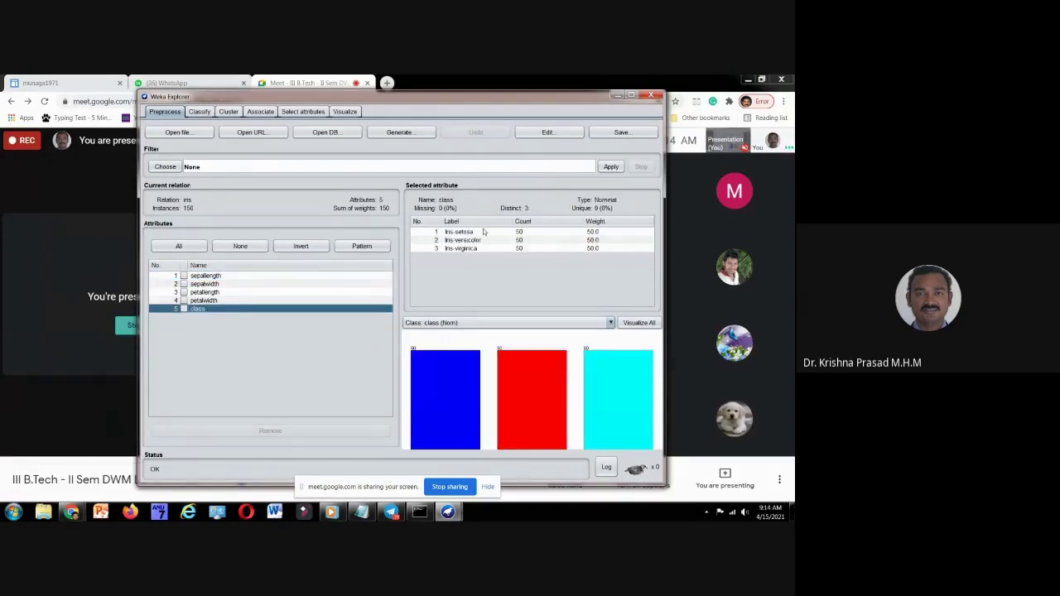
{"action": "left_click", "coordinate": [239, 276]}
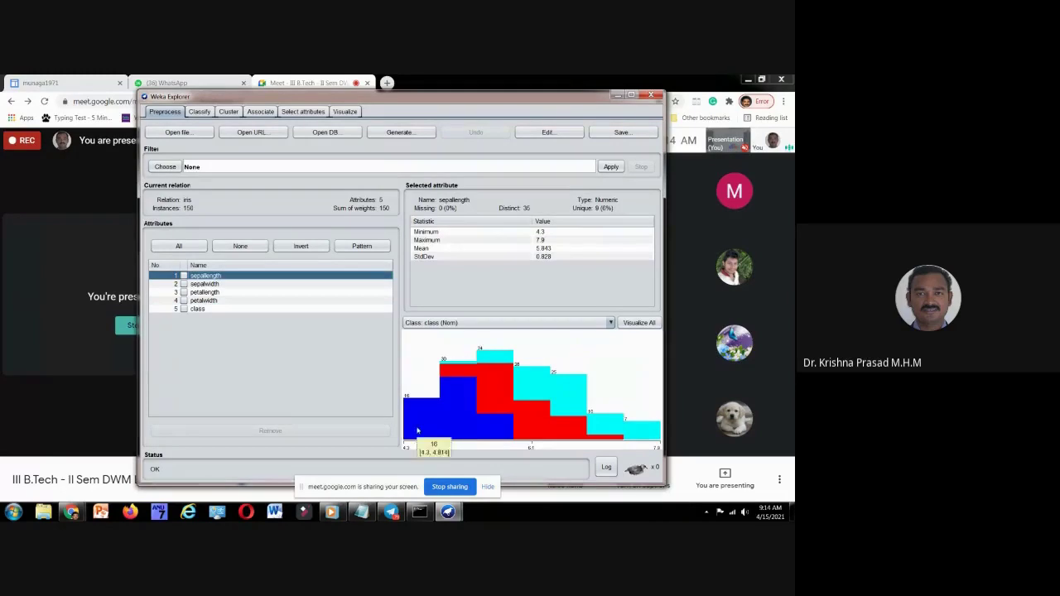
{"action": "left_click", "coordinate": [205, 310]}
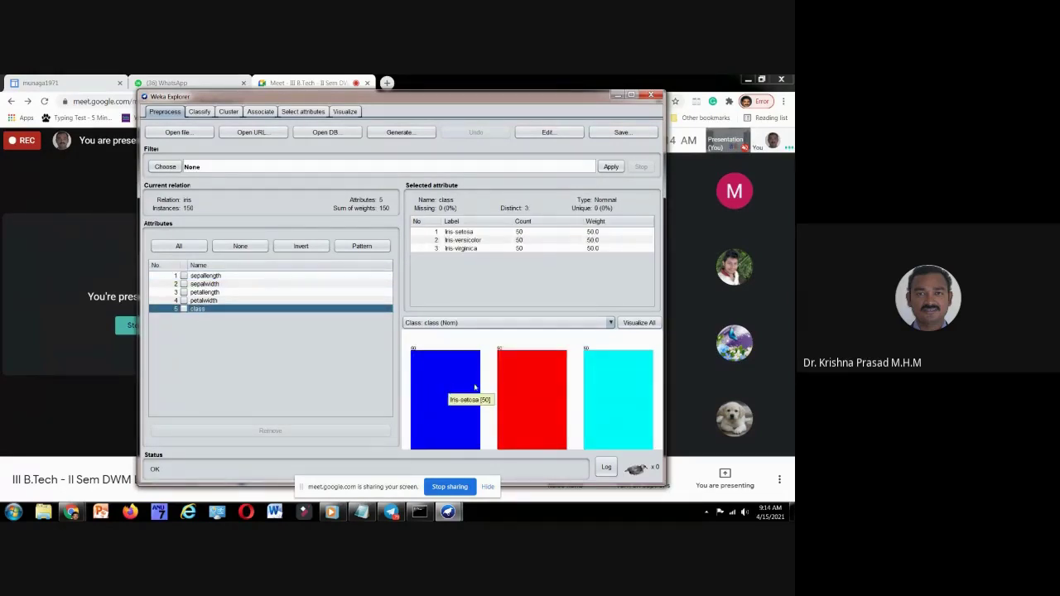
{"action": "mouse_move", "coordinate": [563, 389]}
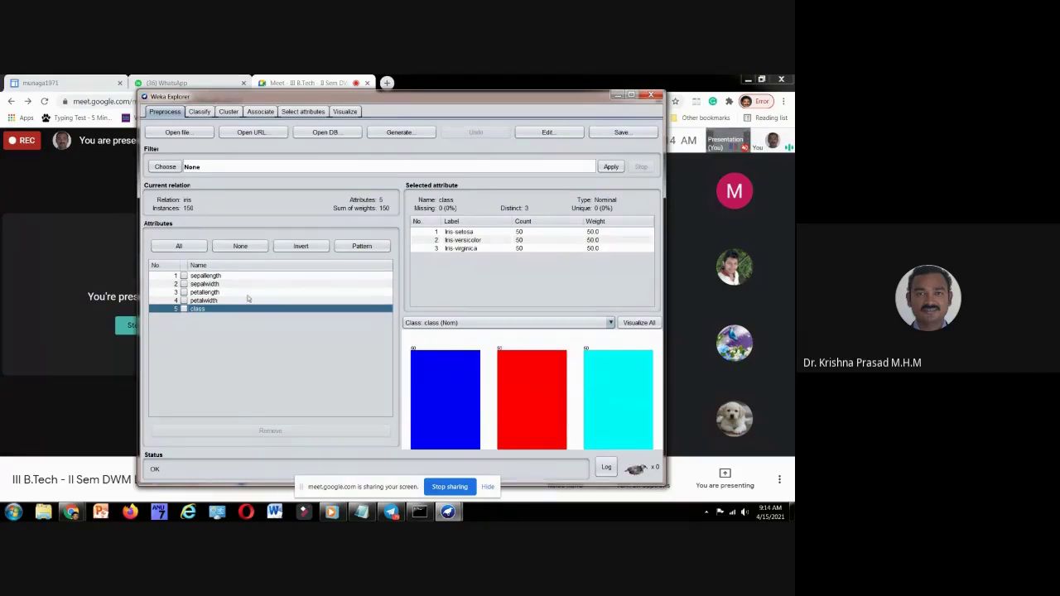
Examine the sepalwidth attribute's statistics and histogram against the class attribute's label chart.
{"action": "left_click", "coordinate": [209, 284]}
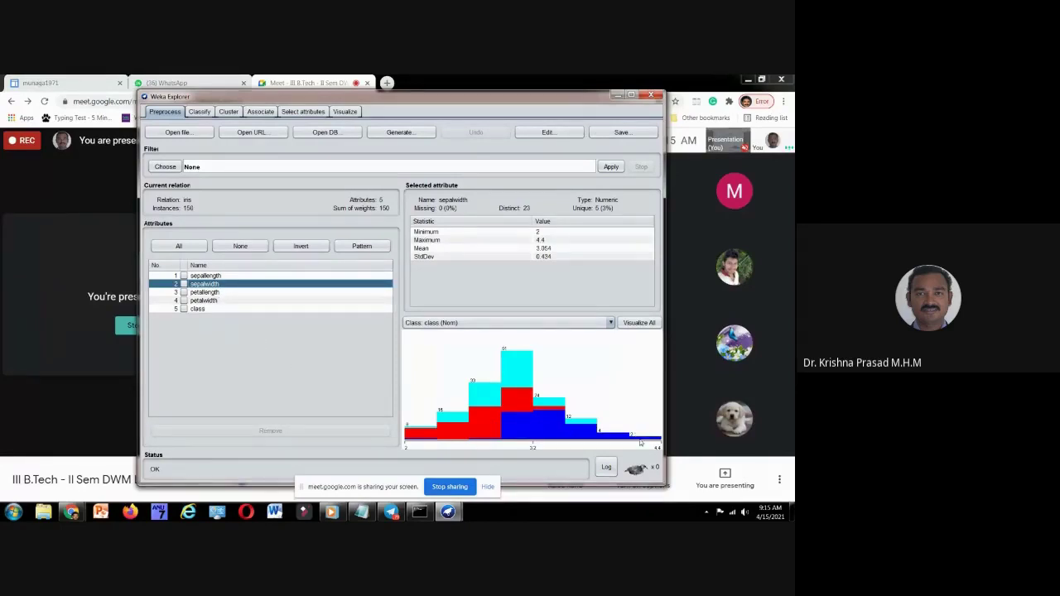
{"action": "mouse_move", "coordinate": [642, 441]}
{"action": "left_click", "coordinate": [231, 310]}
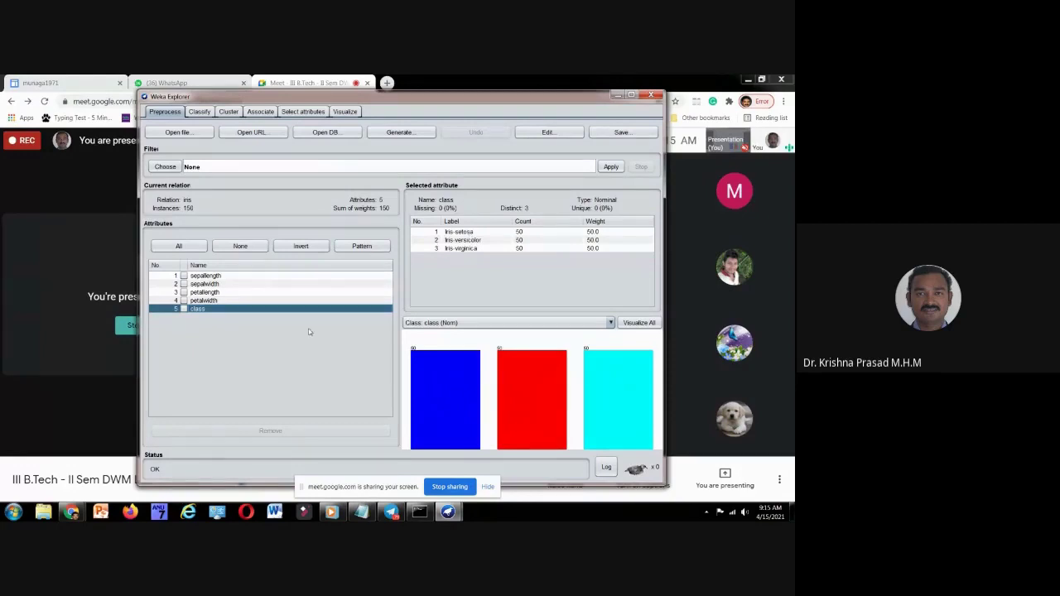
Review the statistics and charts of the four numeric attributes one after another, ending on petalwidth.
{"action": "left_click", "coordinate": [216, 302]}
{"action": "left_click", "coordinate": [221, 292]}
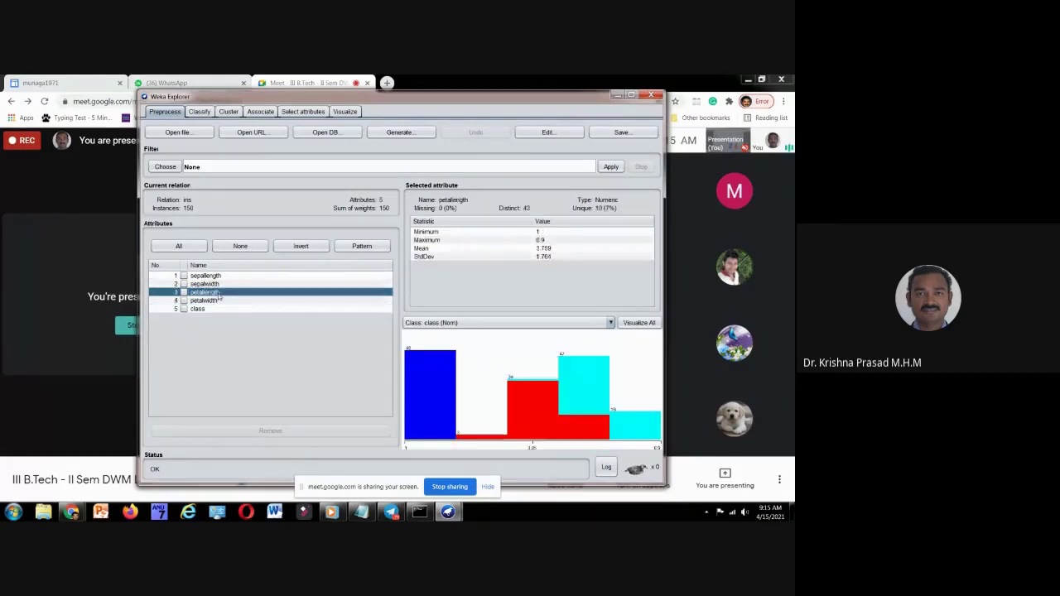
{"action": "left_click", "coordinate": [226, 284]}
{"action": "left_click", "coordinate": [231, 276]}
{"action": "left_click", "coordinate": [230, 286]}
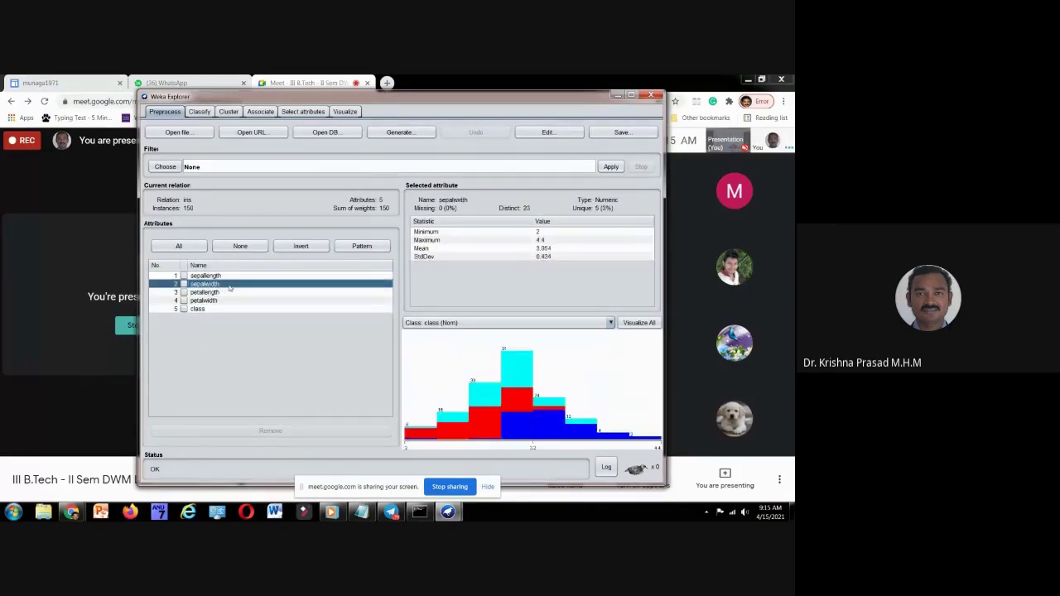
{"action": "left_click", "coordinate": [228, 293]}
{"action": "left_click", "coordinate": [226, 302]}
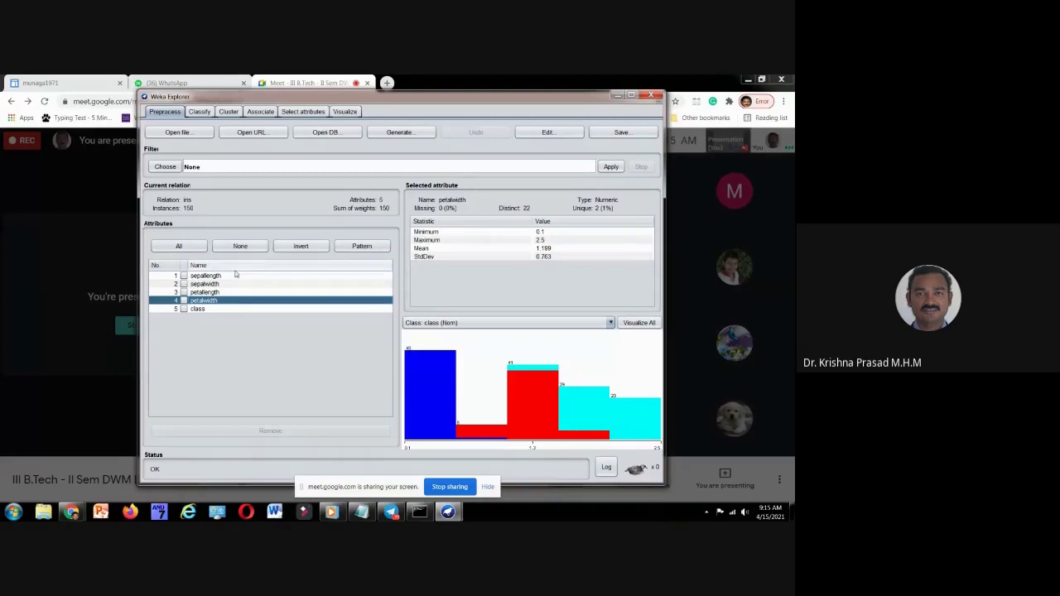
Relate the sepallength histogram to the class attribute's chart, inspecting the bars of the individual iris classes.
{"action": "left_click", "coordinate": [221, 277]}
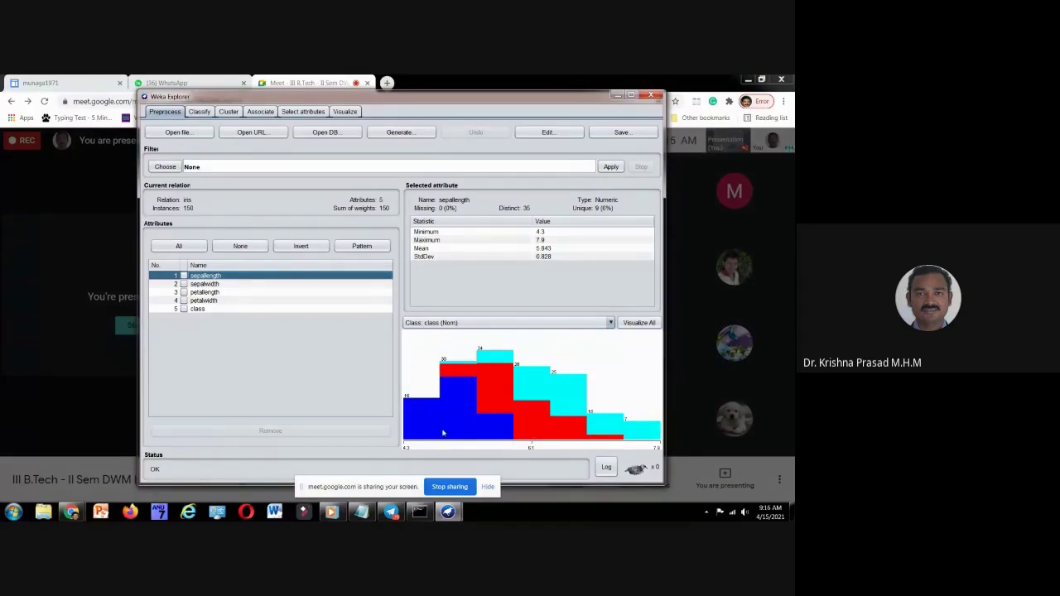
{"action": "left_click", "coordinate": [207, 309]}
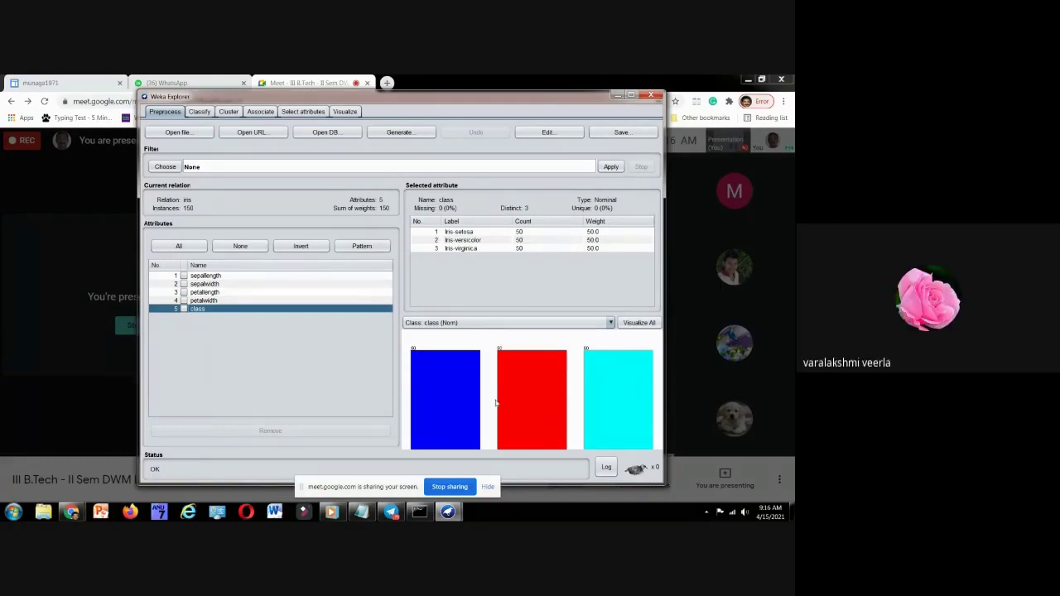
{"action": "mouse_move", "coordinate": [481, 407]}
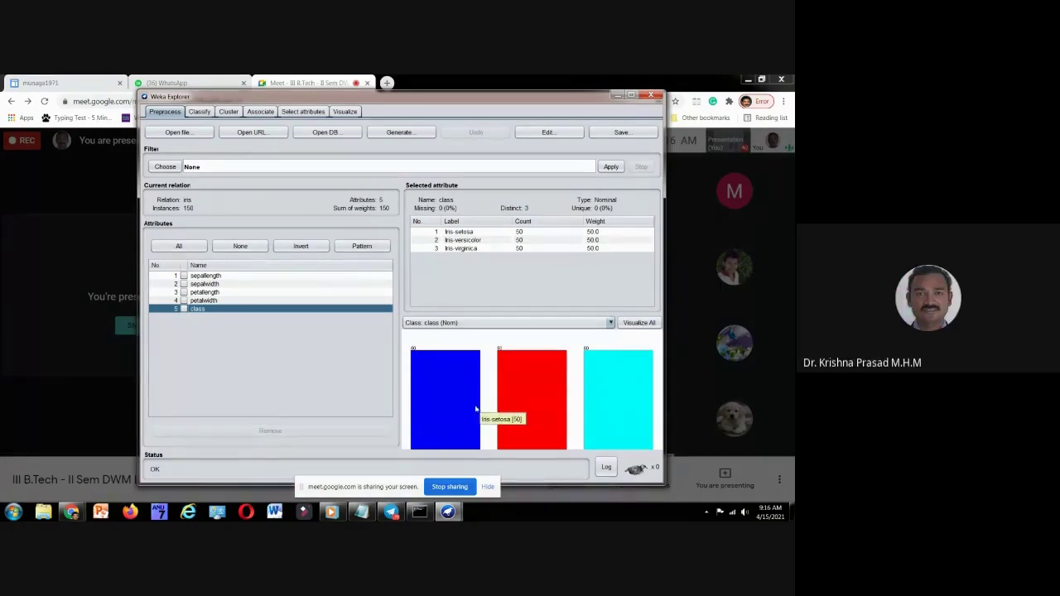
{"action": "mouse_move", "coordinate": [563, 437]}
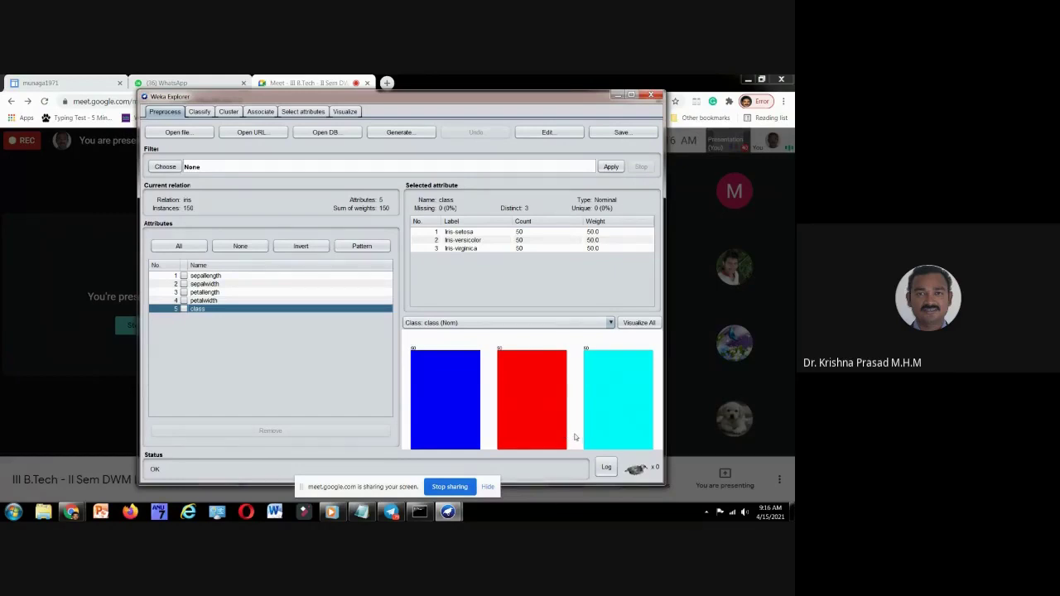
Examine the petallength attribute's histogram, reading the count and value range of its individual bars.
{"action": "left_click", "coordinate": [204, 293]}
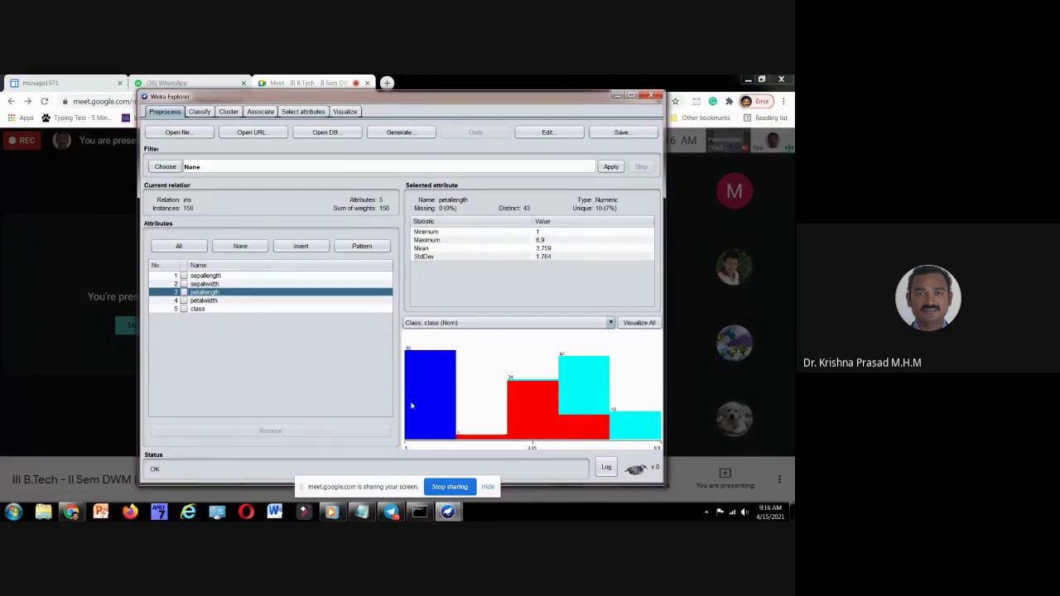
{"action": "mouse_move", "coordinate": [411, 405]}
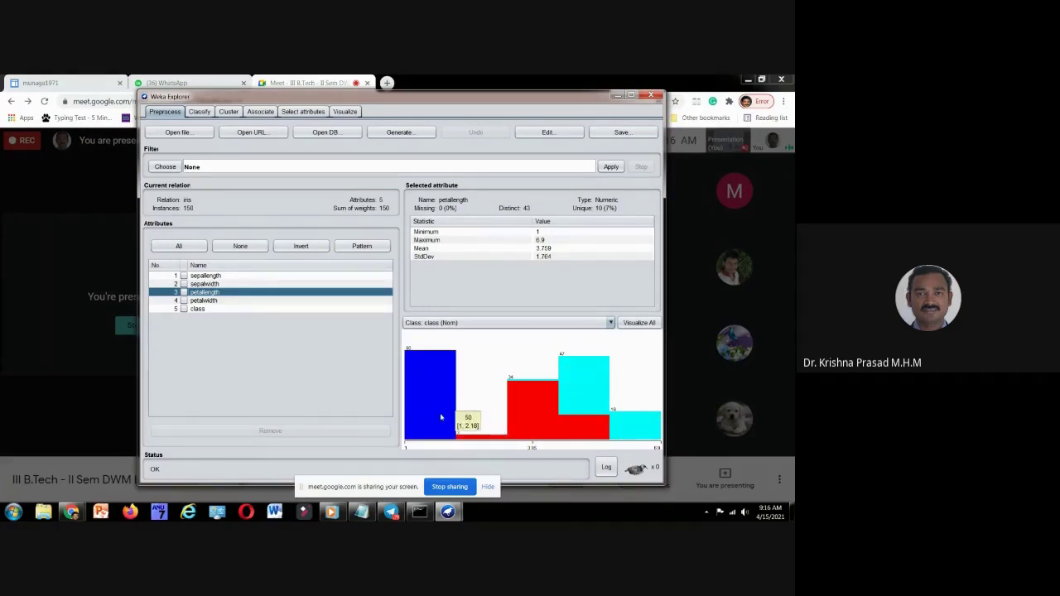
{"action": "mouse_move", "coordinate": [496, 444]}
{"action": "mouse_move", "coordinate": [457, 443]}
{"action": "mouse_move", "coordinate": [538, 415]}
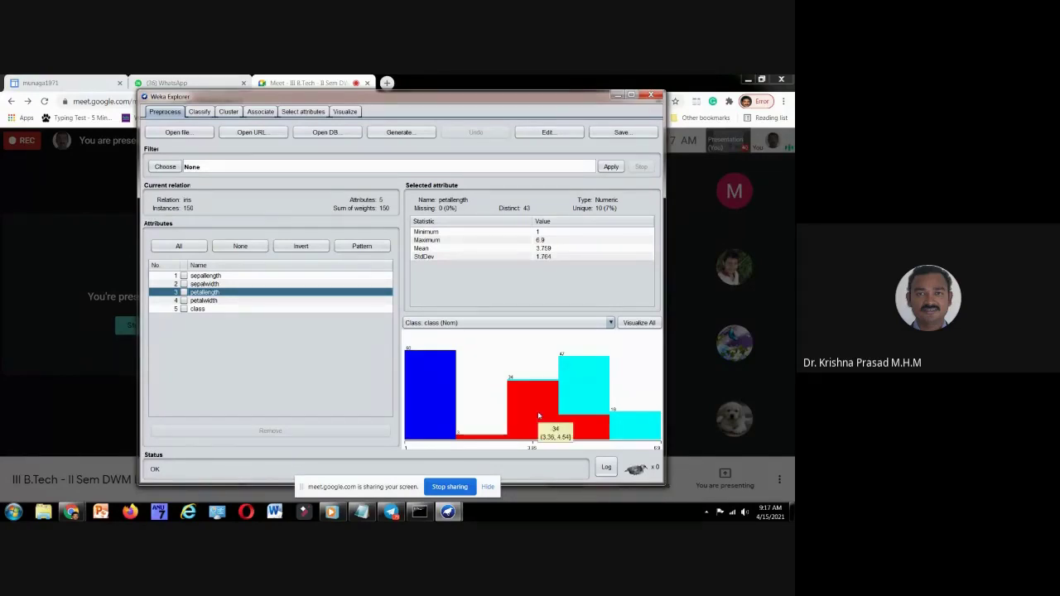
{"action": "mouse_move", "coordinate": [445, 402]}
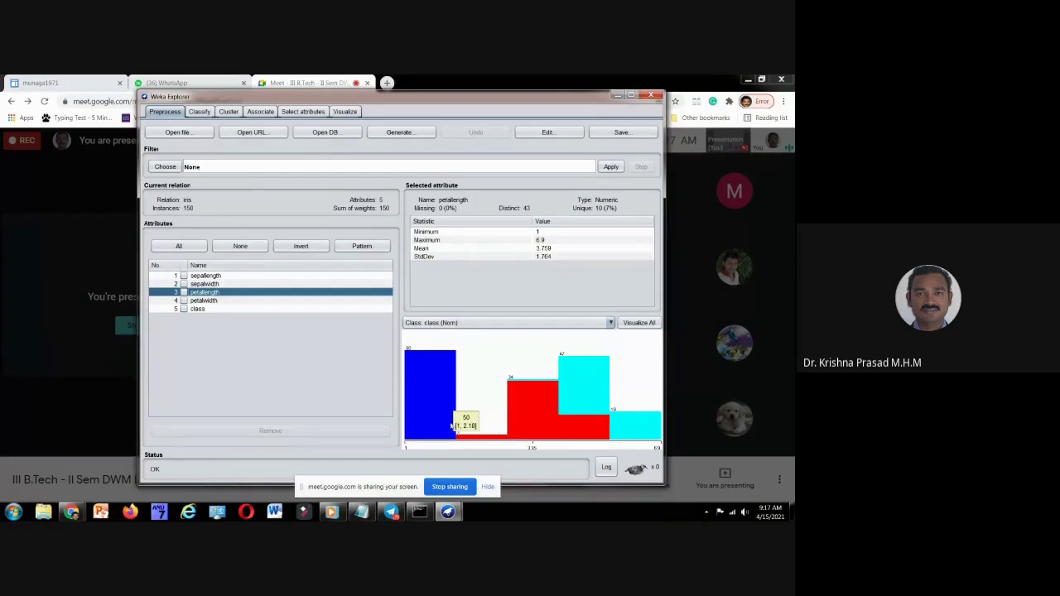
{"action": "mouse_move", "coordinate": [620, 422]}
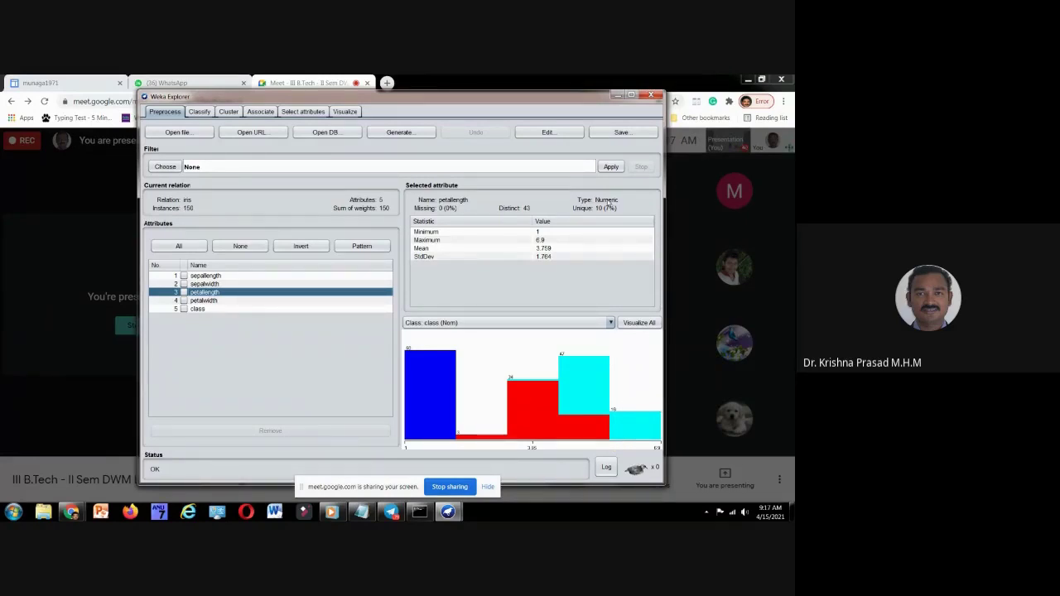
{"action": "mouse_move", "coordinate": [602, 403]}
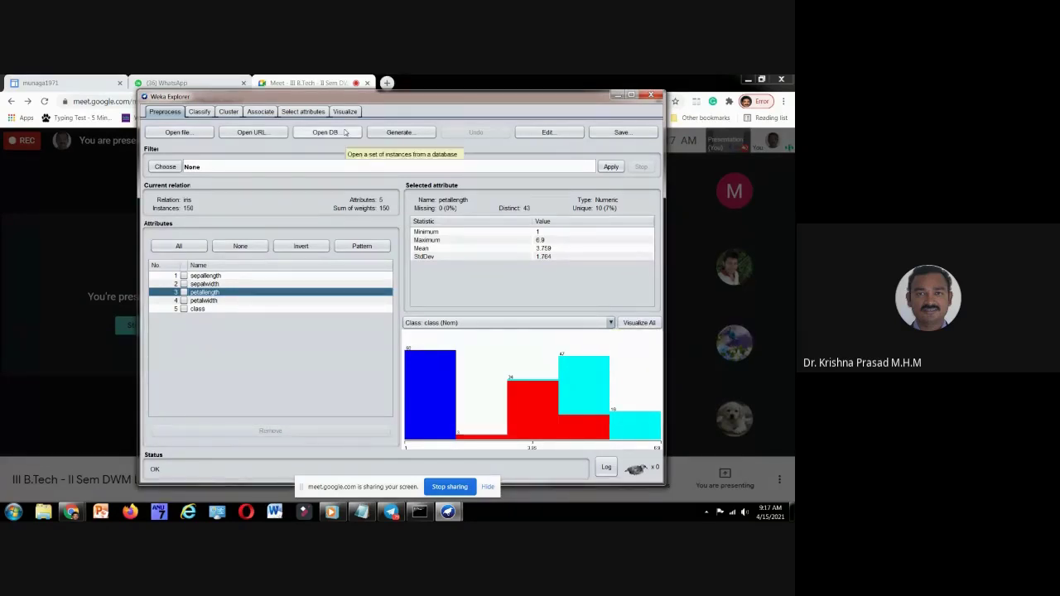
Switch to the Google Meet call, admit the waiting participant, and return to the Weka Explorer.
{"action": "left_click", "coordinate": [364, 154]}
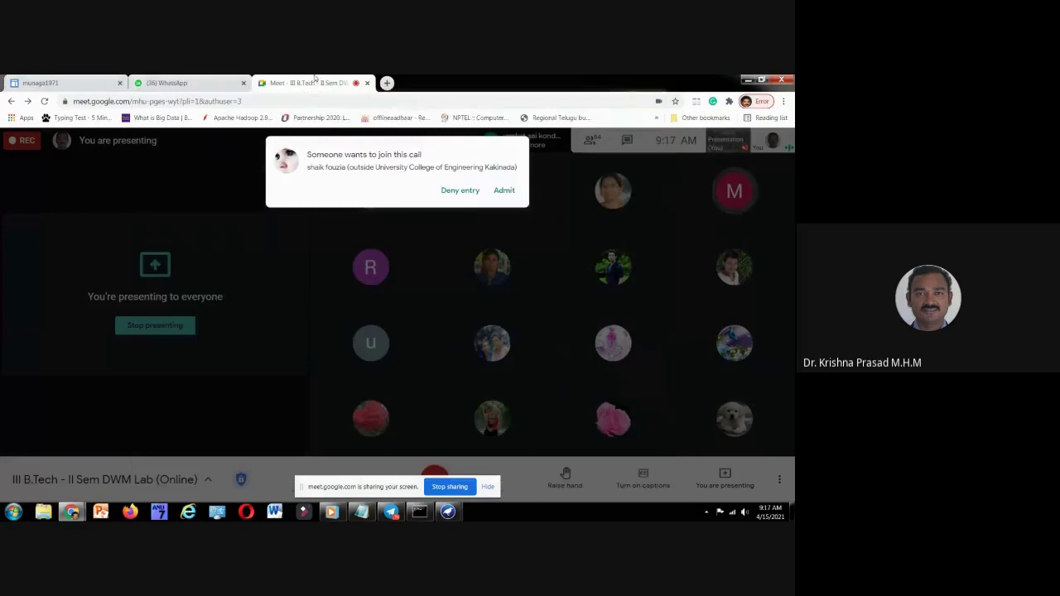
{"action": "left_click", "coordinate": [505, 192]}
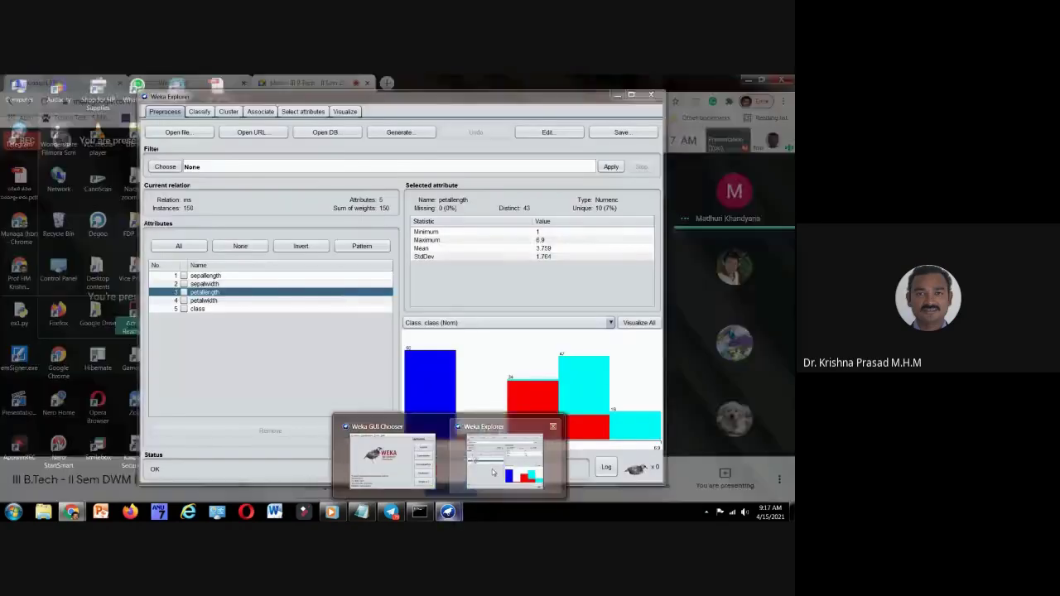
{"action": "left_click", "coordinate": [504, 460]}
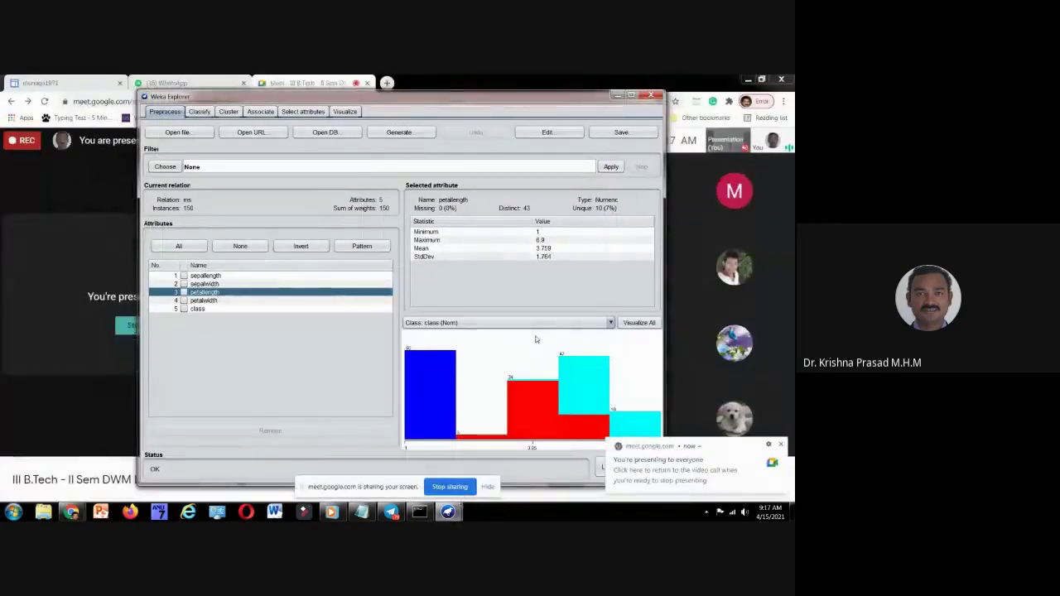
Admit the next person asking to join the Google Meet call and bring the Weka Explorer back.
{"action": "mouse_move", "coordinate": [536, 339]}
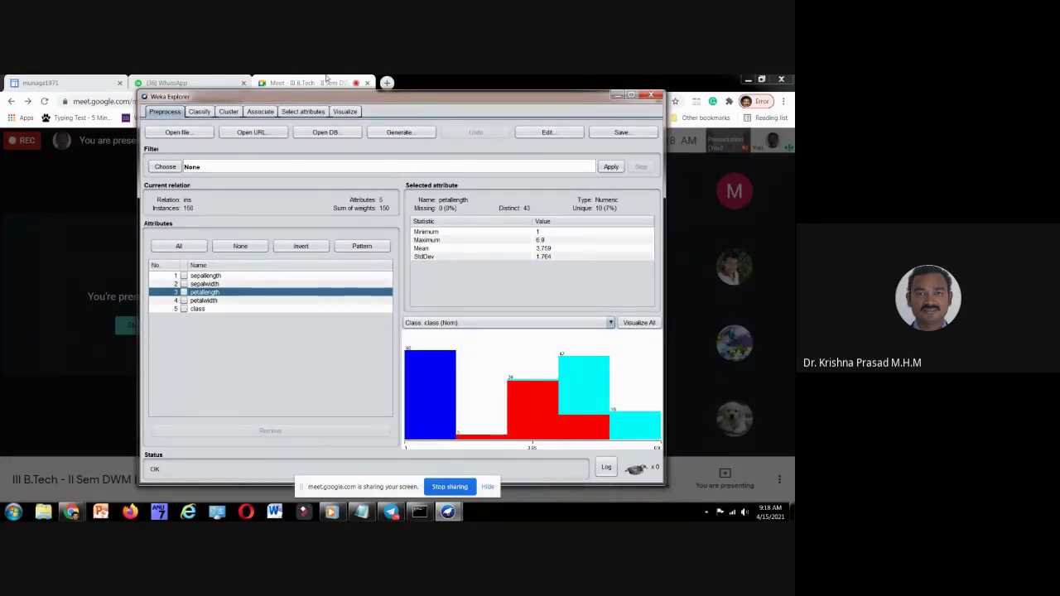
{"action": "key", "text": "alt+Tab"}
{"action": "left_click", "coordinate": [507, 202]}
{"action": "mouse_move", "coordinate": [447, 512]}
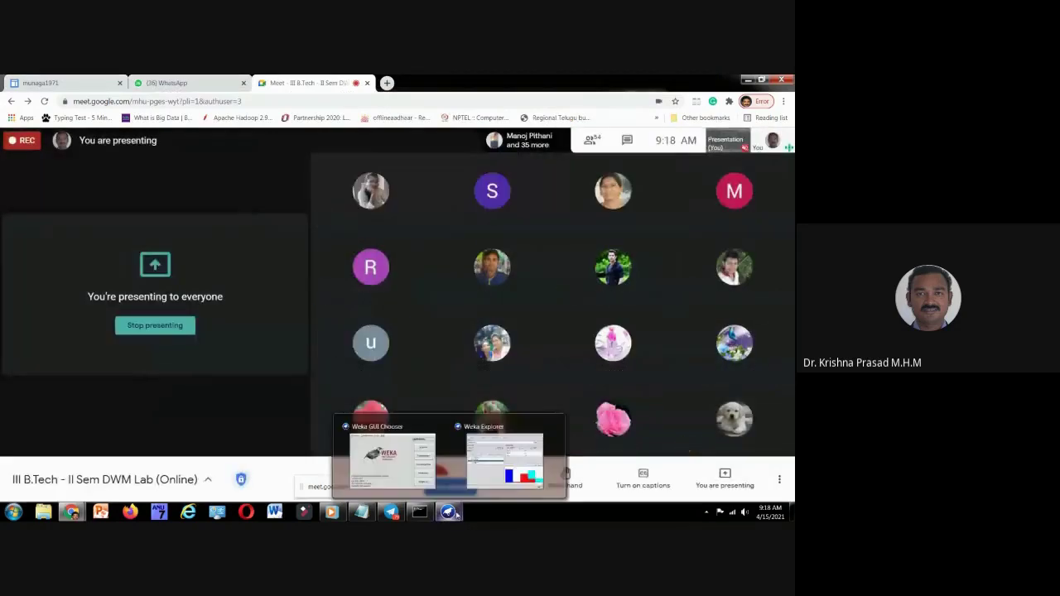
{"action": "left_click", "coordinate": [520, 467]}
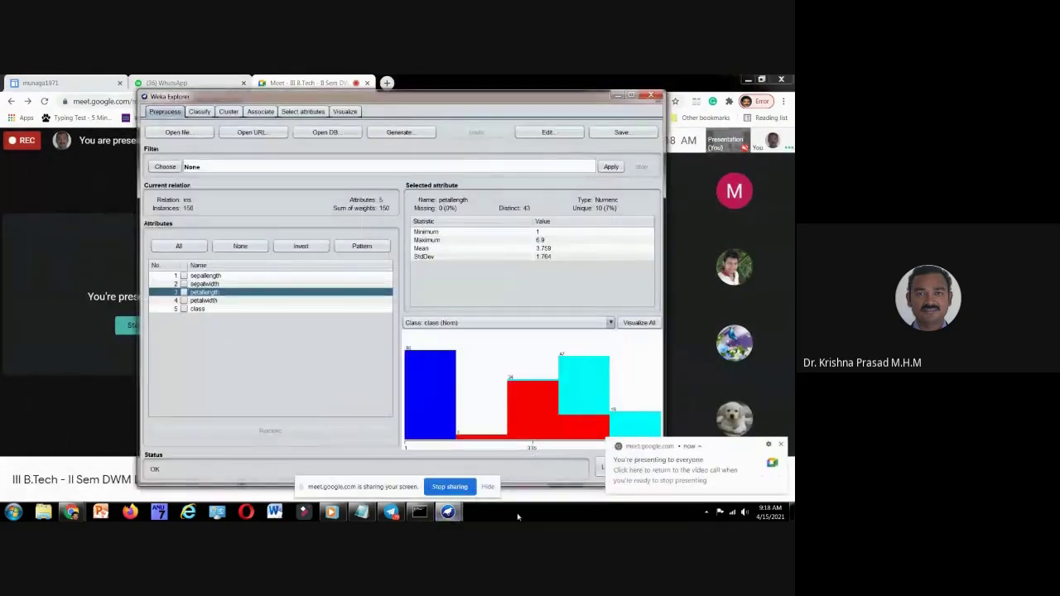
Choose the unsupervised attribute filter Discretize as the preprocessing filter for the iris dataset.
{"action": "left_click", "coordinate": [165, 166]}
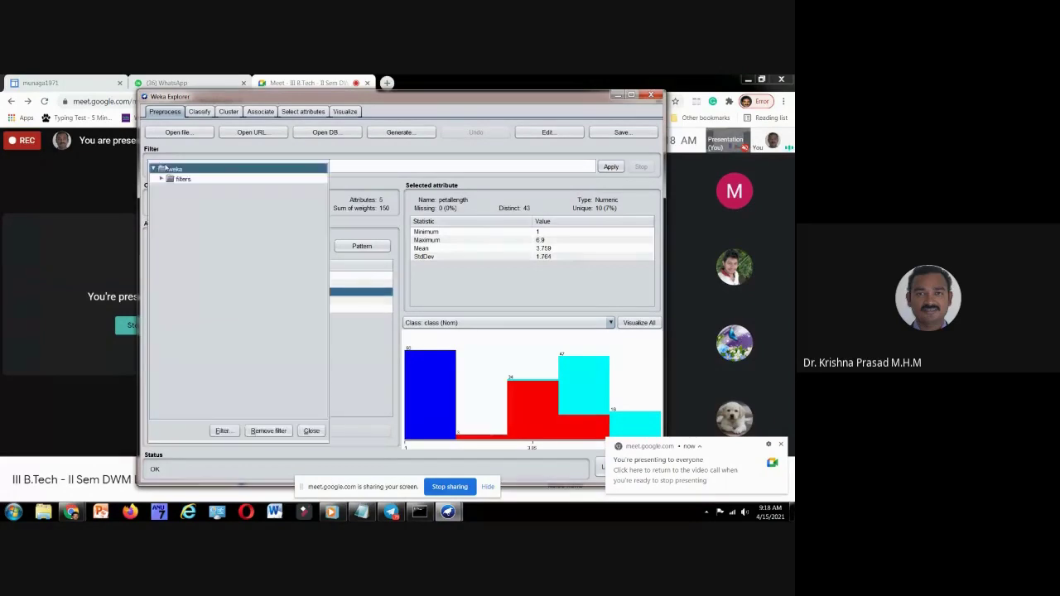
{"action": "left_click", "coordinate": [162, 178]}
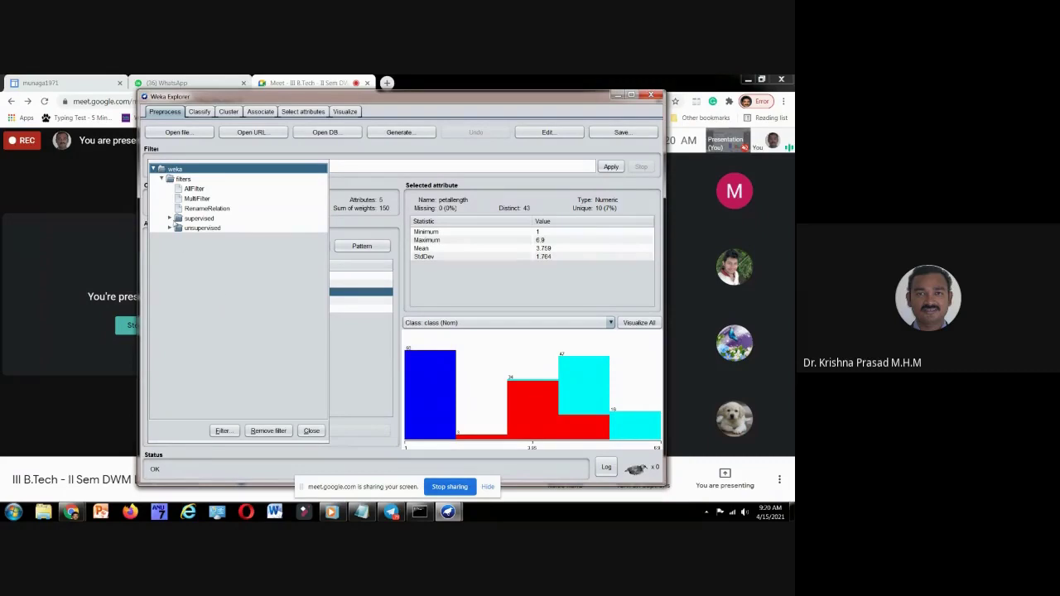
{"action": "left_click", "coordinate": [169, 228]}
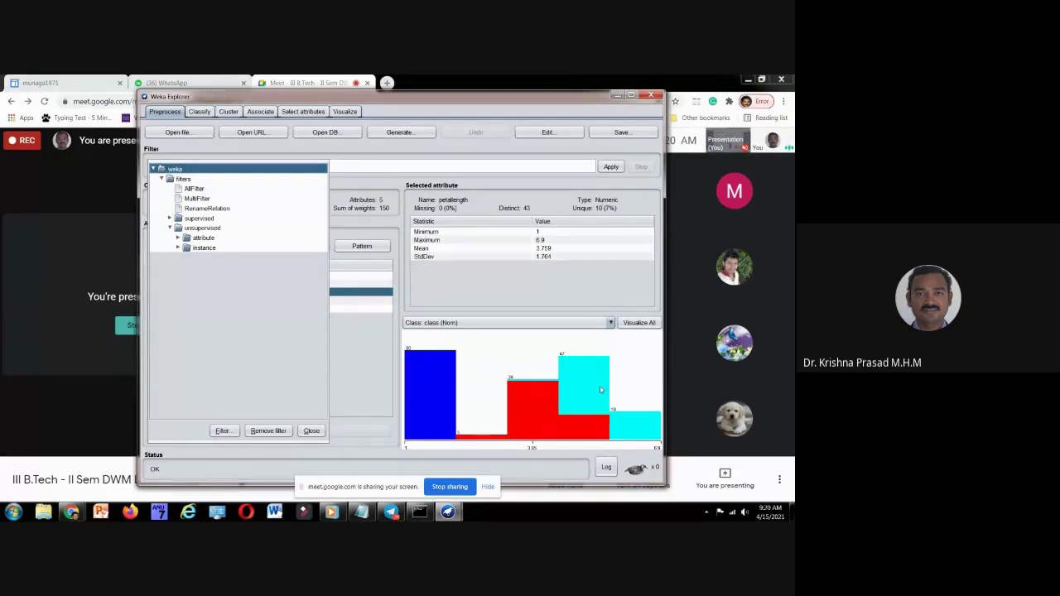
{"action": "mouse_move", "coordinate": [600, 389]}
{"action": "left_click", "coordinate": [178, 238]}
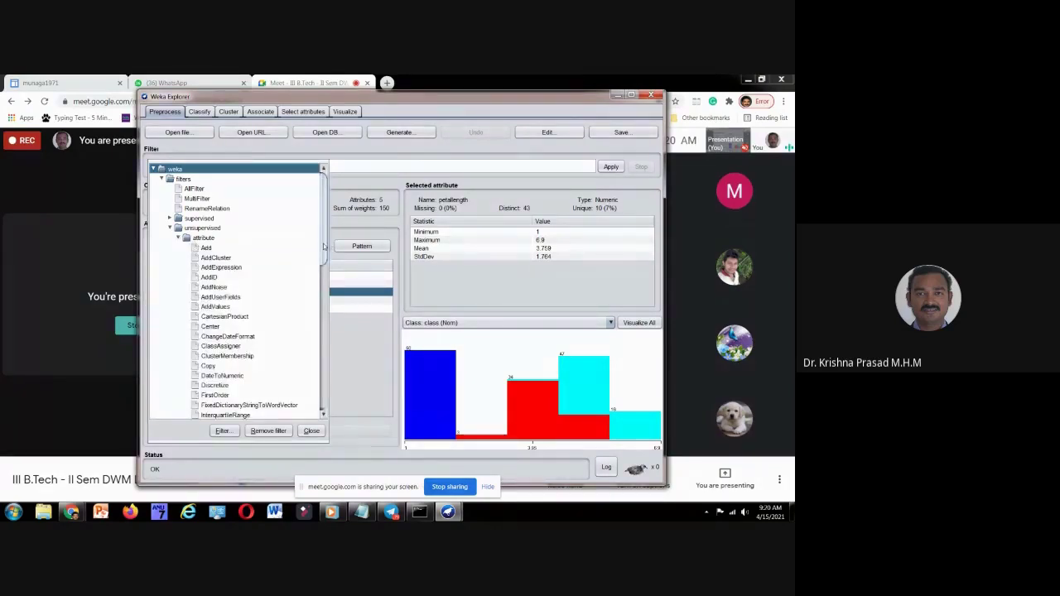
{"action": "left_click_drag", "start_coordinate": [324, 246], "coordinate": [323, 295]}
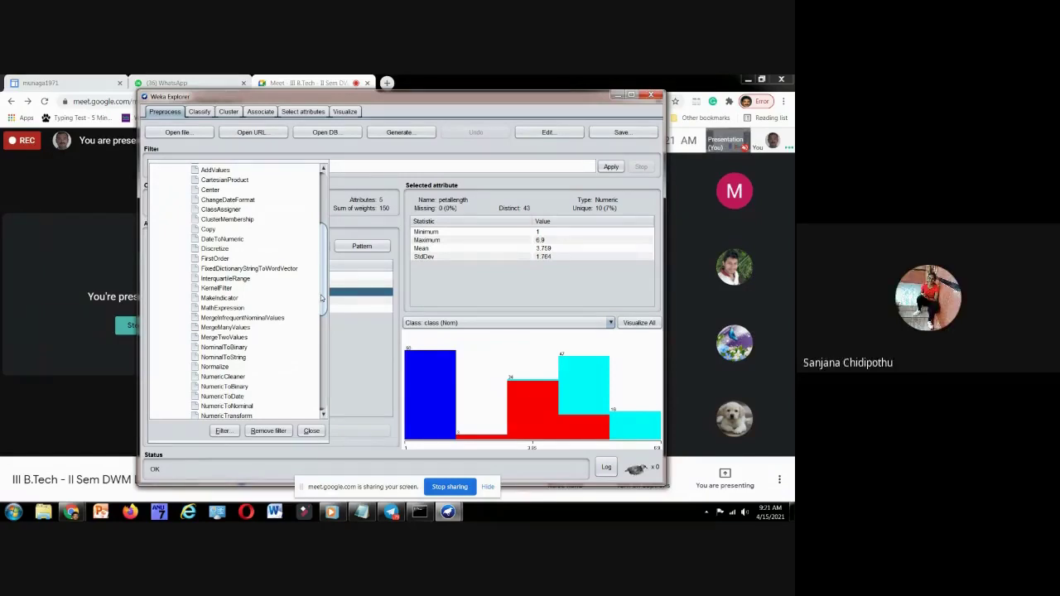
{"action": "left_click", "coordinate": [212, 249]}
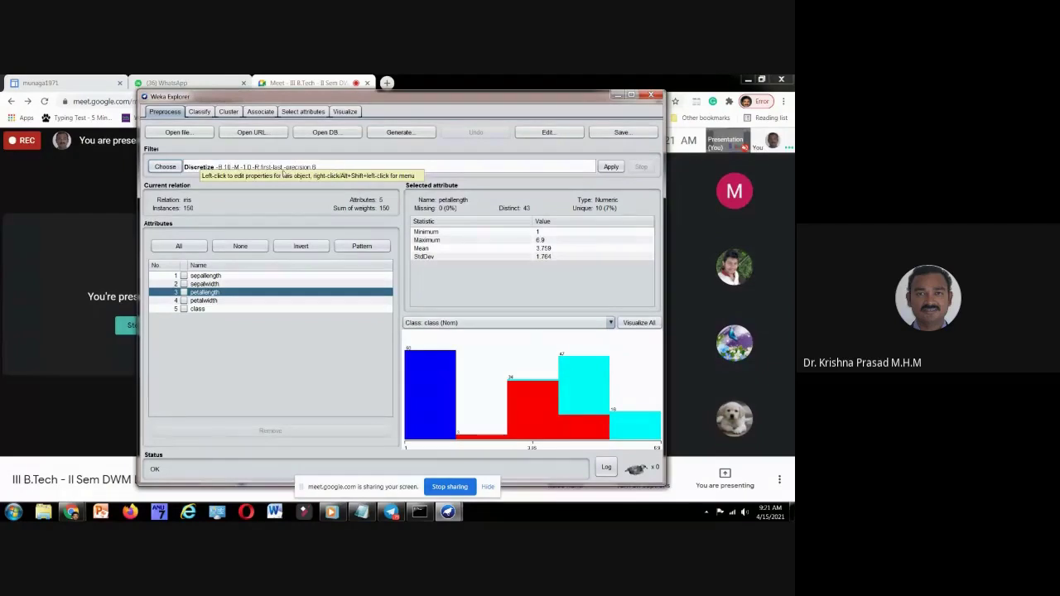
Set the Discretize filter's binRangePrecision to 3, leave bins at 10, and apply the filter to the dataset.
{"action": "left_click", "coordinate": [286, 169]}
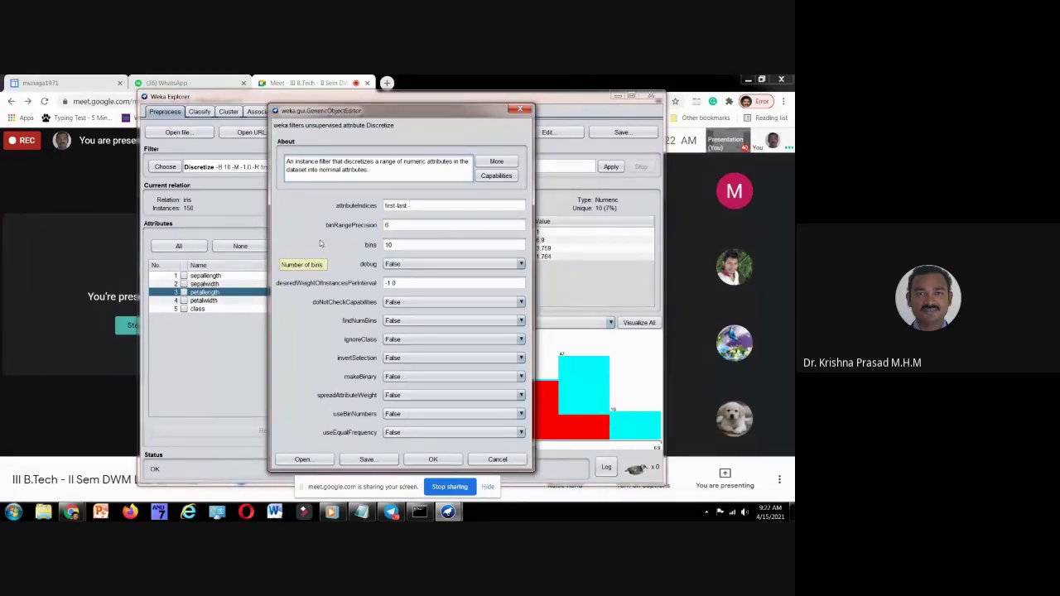
{"action": "double_click", "coordinate": [394, 225]}
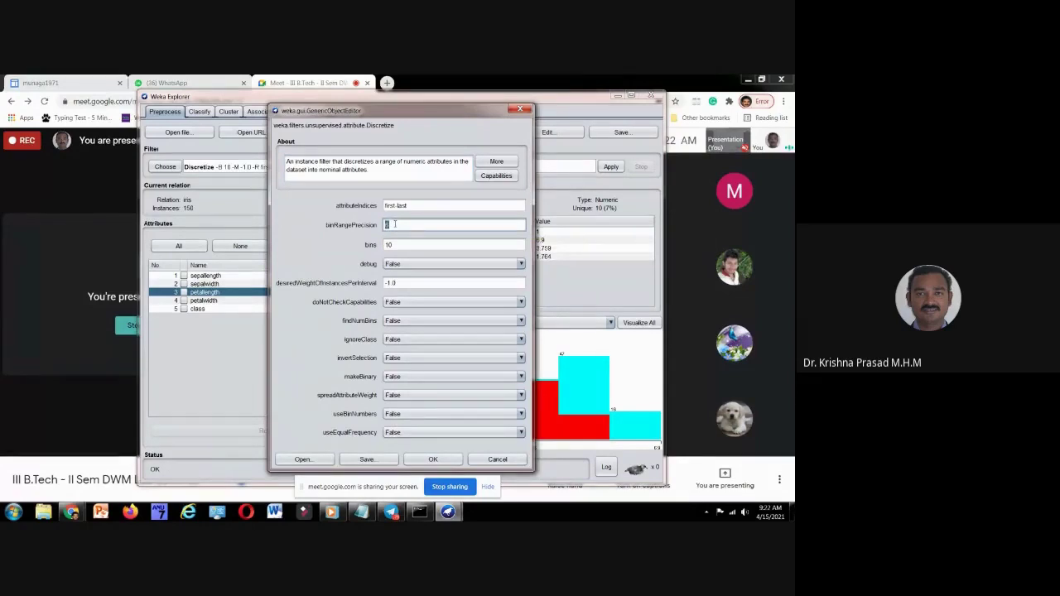
{"action": "type", "text": "3"}
{"action": "left_click", "coordinate": [391, 246]}
{"action": "left_click", "coordinate": [391, 246]}
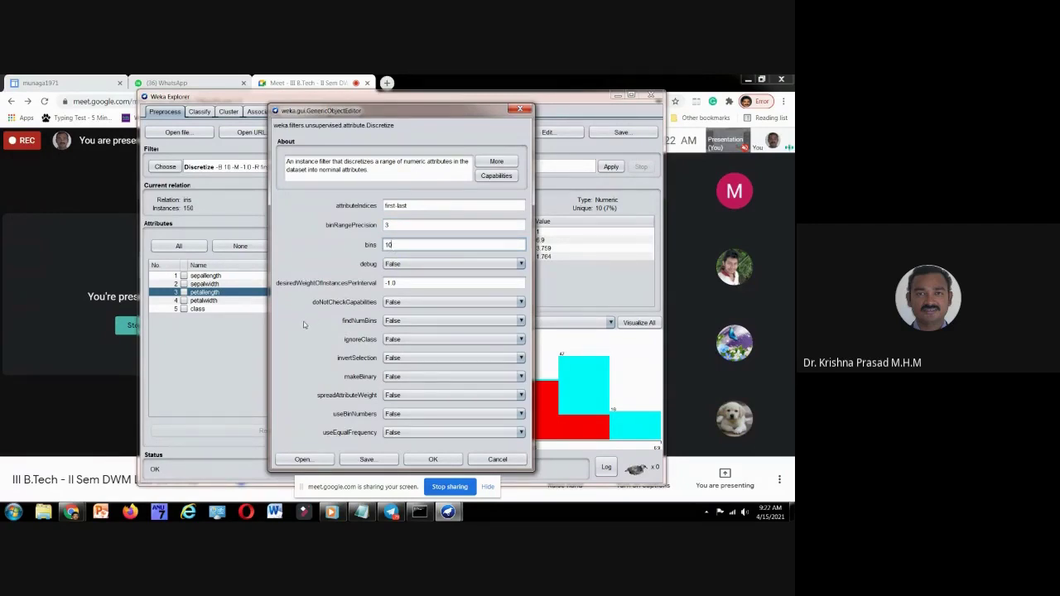
{"action": "left_click", "coordinate": [431, 459]}
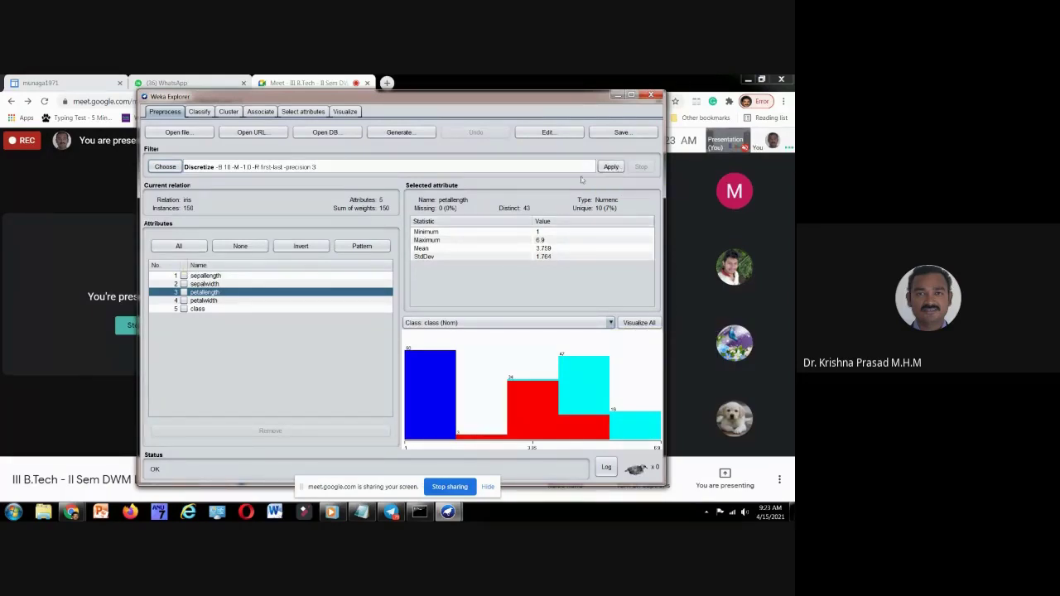
{"action": "mouse_move", "coordinate": [602, 404]}
{"action": "left_click", "coordinate": [610, 167]}
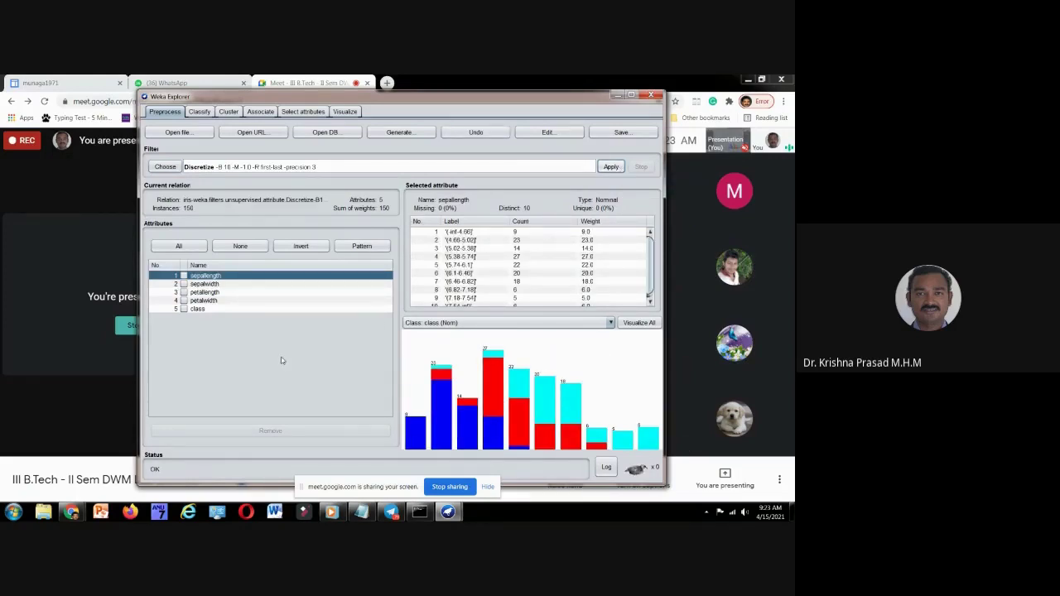
Examine the discretized petallength attribute's interval labels and counts, matching the first interval to its bar in the chart.
{"action": "left_click", "coordinate": [214, 294]}
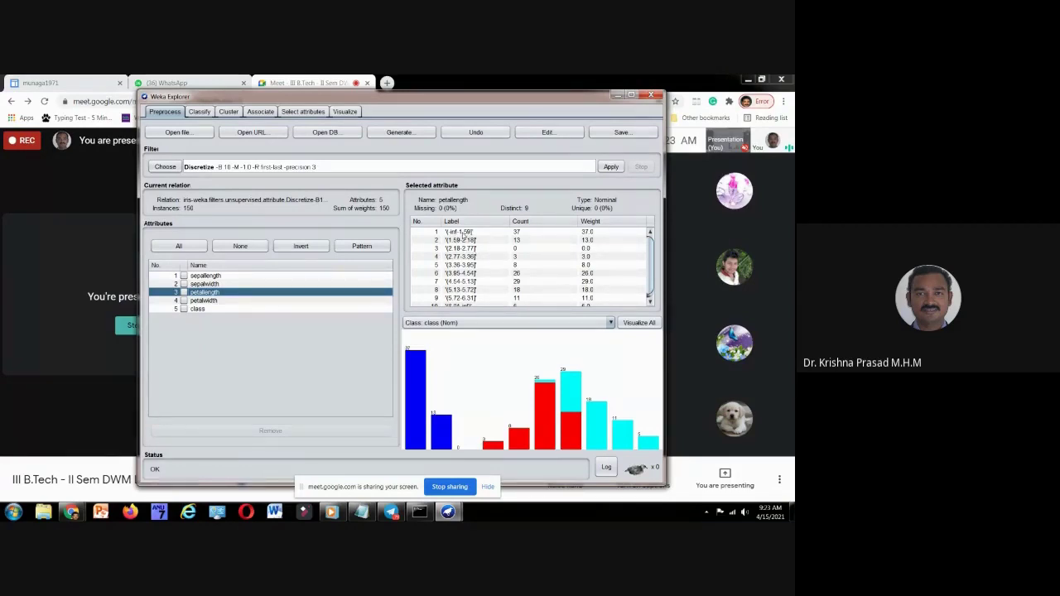
{"action": "scroll", "coordinate": [649, 291], "scroll_direction": "down", "scroll_amount": 1}
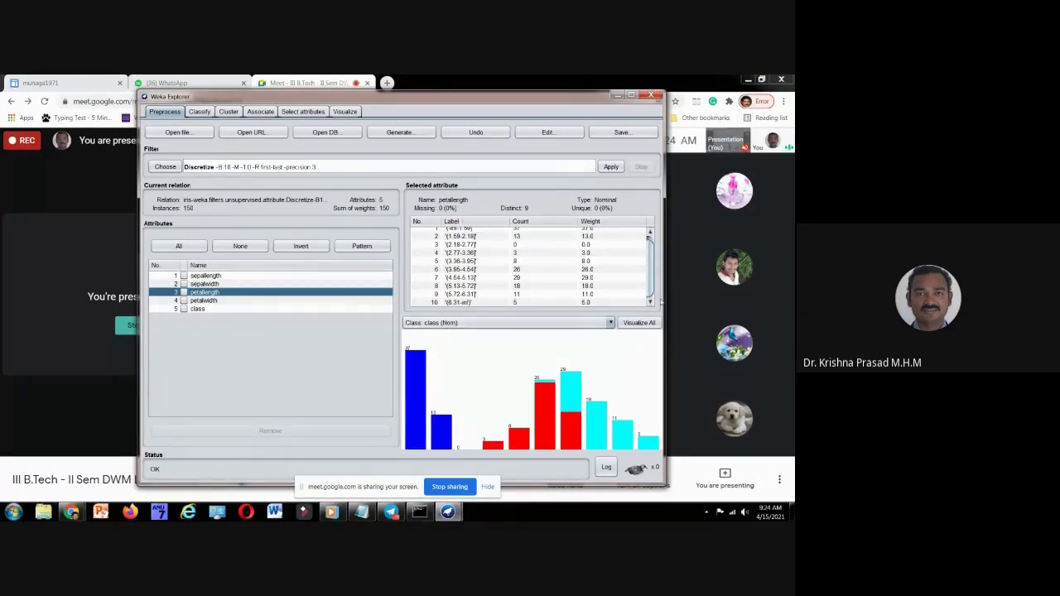
{"action": "scroll", "coordinate": [653, 274], "scroll_direction": "up", "scroll_amount": 1}
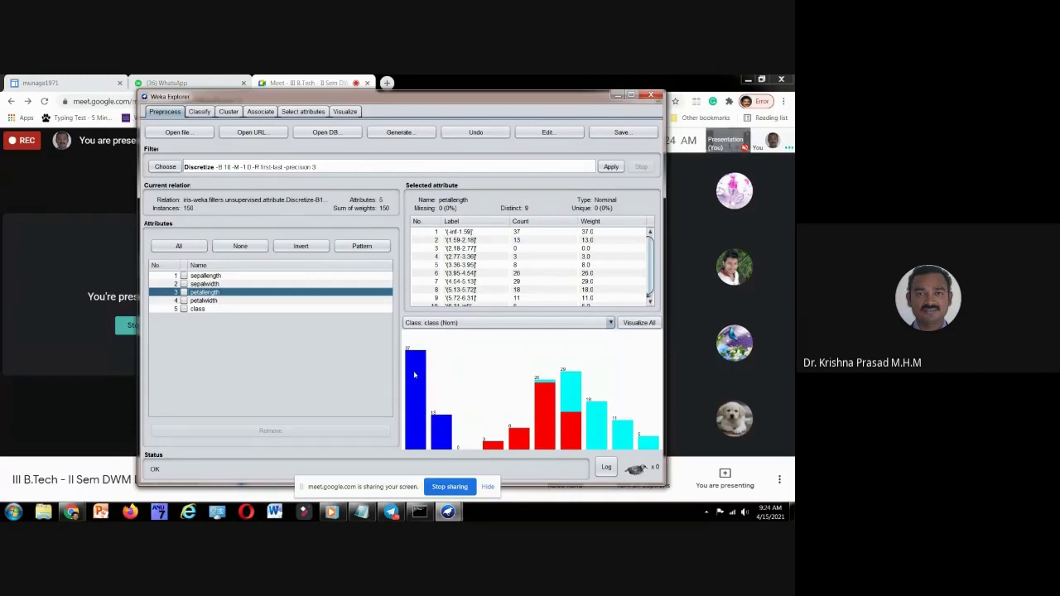
{"action": "mouse_move", "coordinate": [414, 375]}
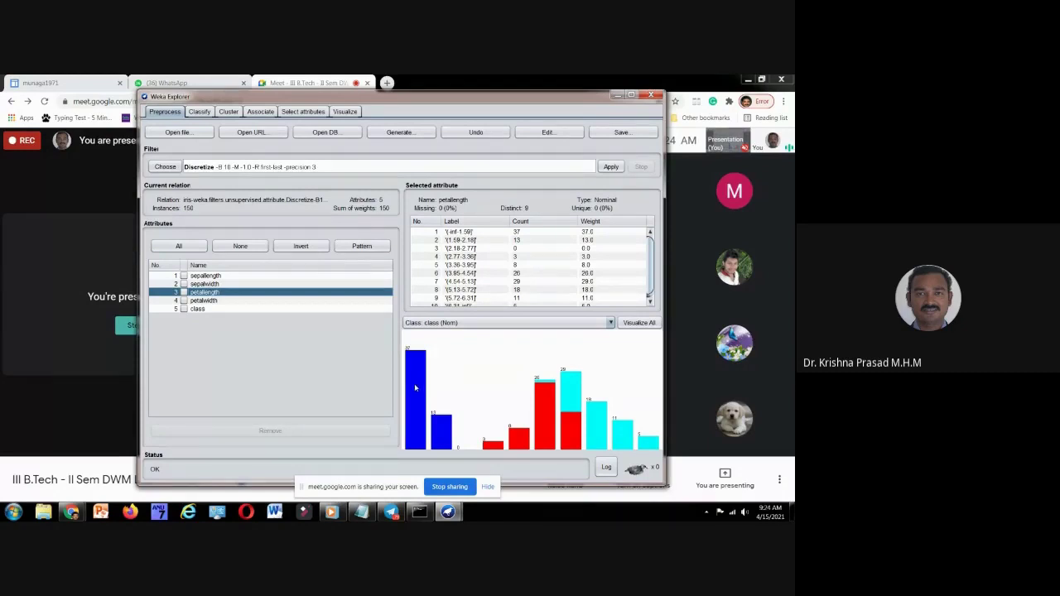
{"action": "mouse_move", "coordinate": [415, 387]}
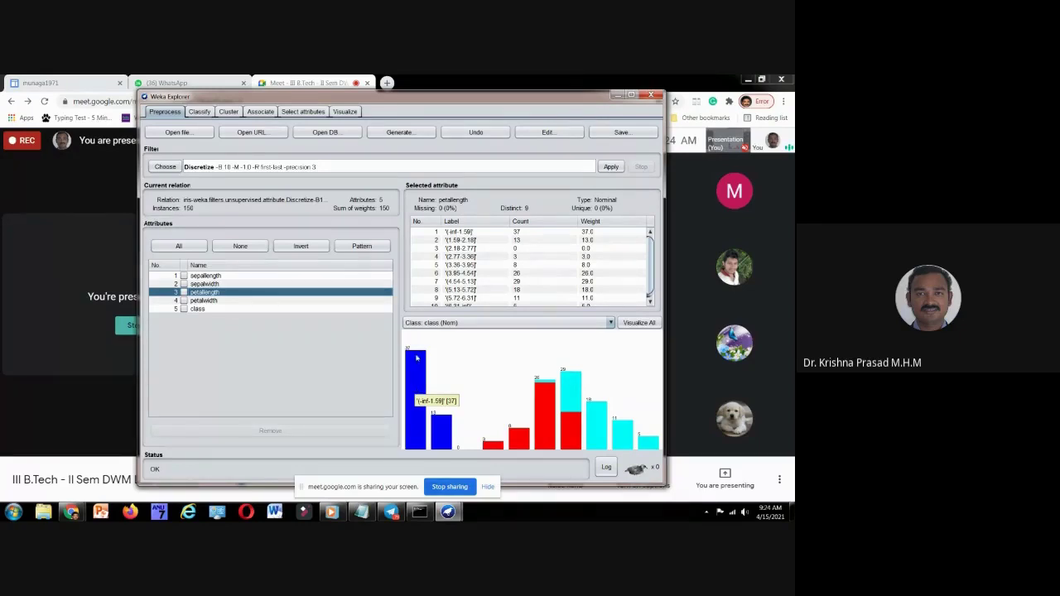
Relate the discretized petallength bars to the class attribute's iris labels, dismissing the browser notification that covers the chart.
{"action": "left_click", "coordinate": [192, 309]}
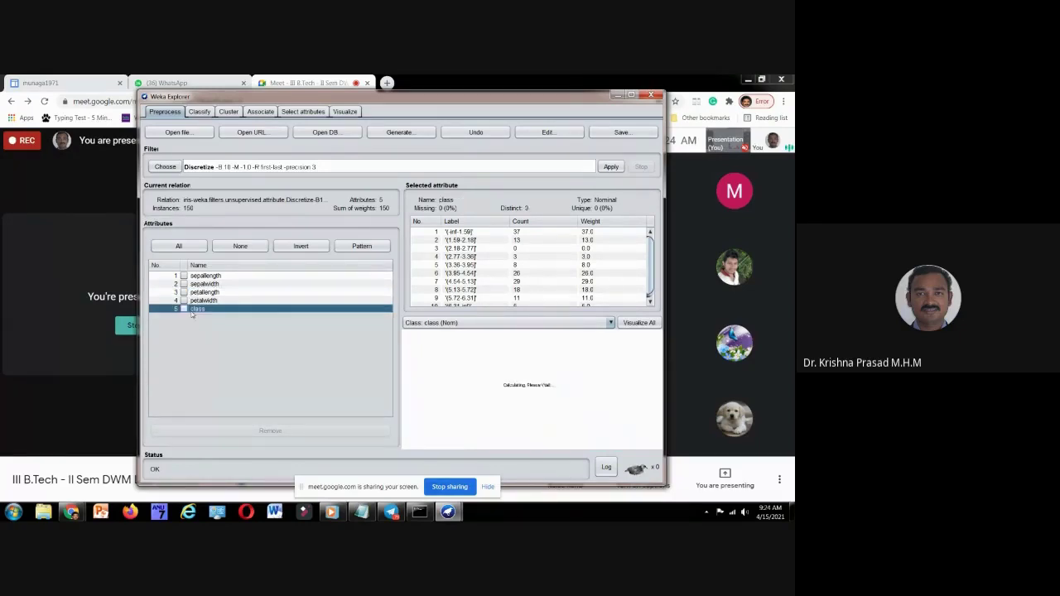
{"action": "left_click", "coordinate": [453, 233]}
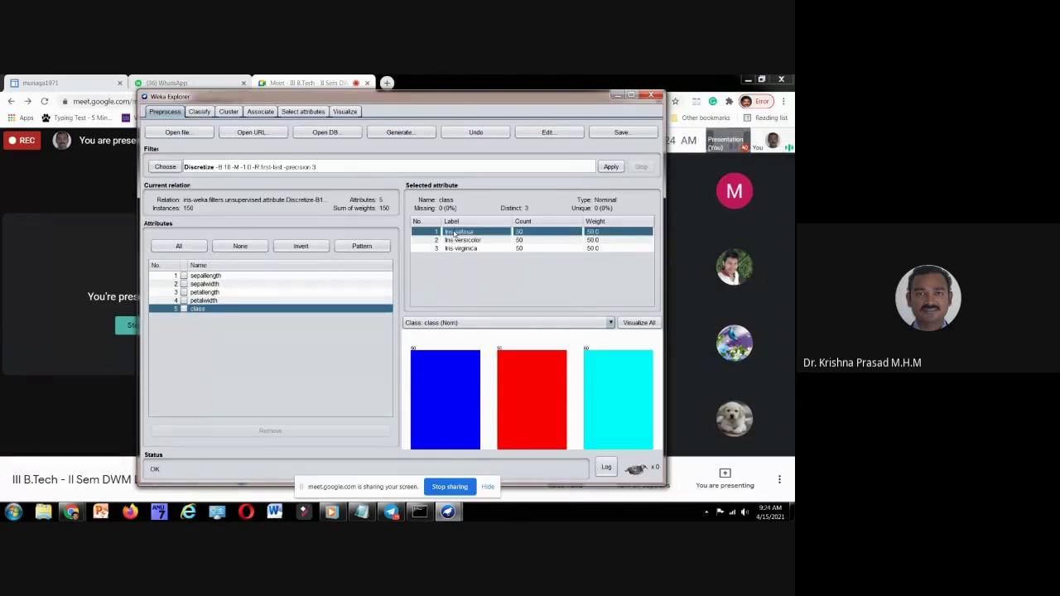
{"action": "left_click", "coordinate": [213, 294]}
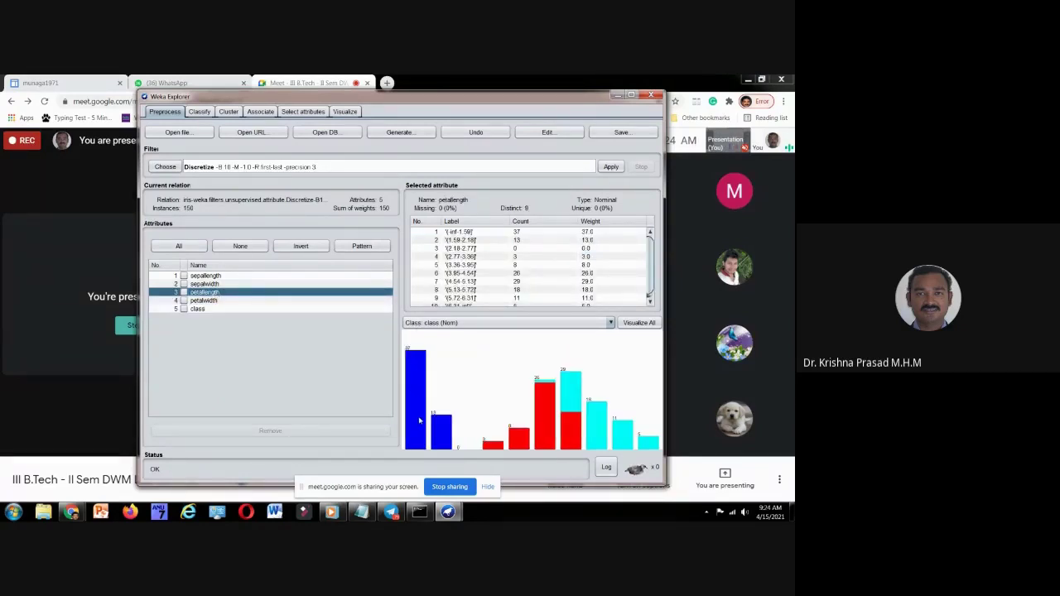
{"action": "mouse_move", "coordinate": [419, 420]}
{"action": "mouse_move", "coordinate": [597, 432]}
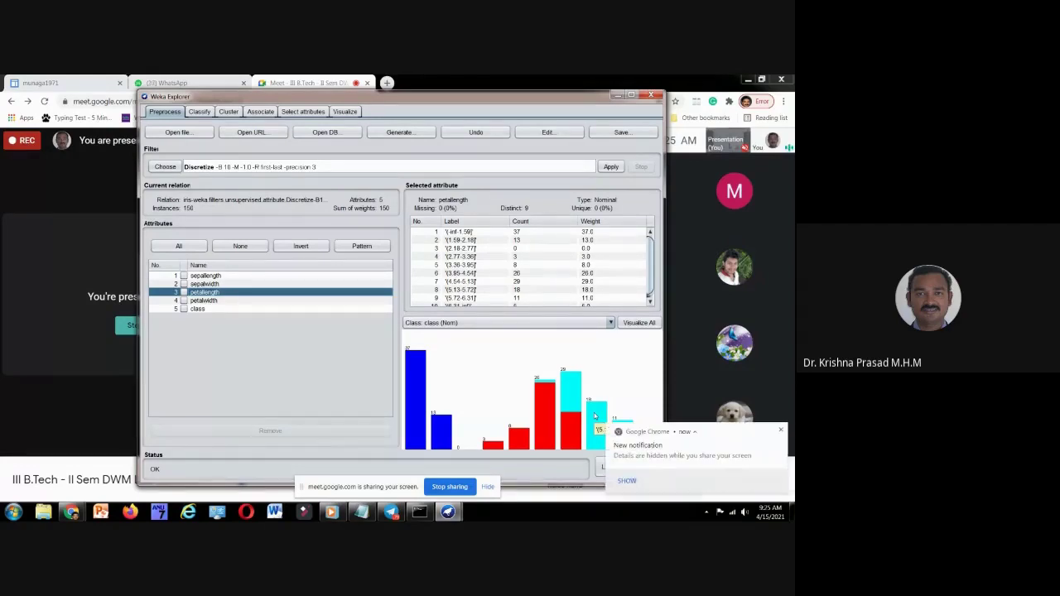
{"action": "left_click", "coordinate": [780, 430]}
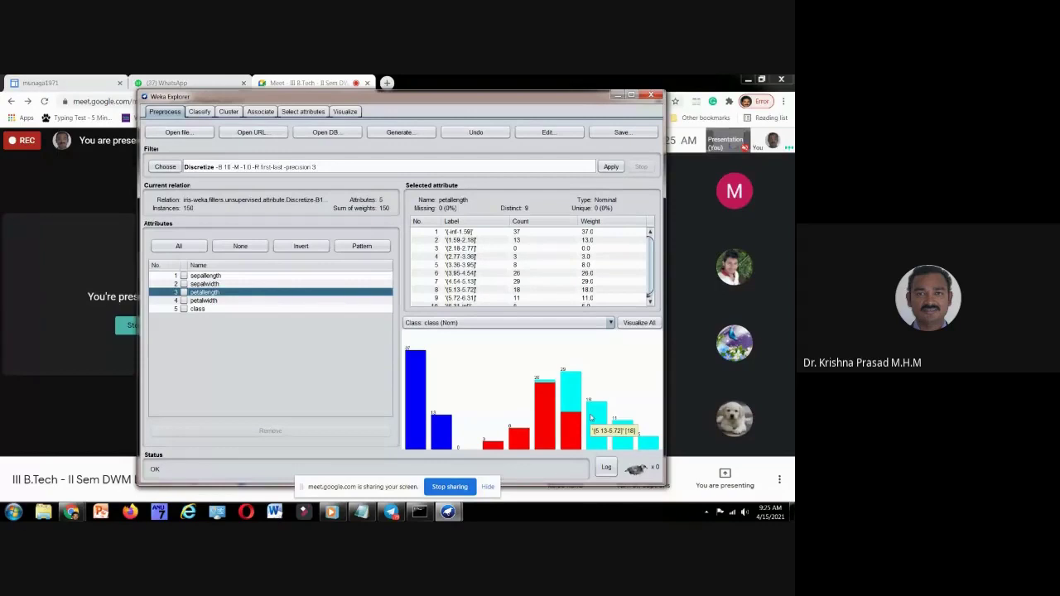
{"action": "left_click", "coordinate": [201, 309]}
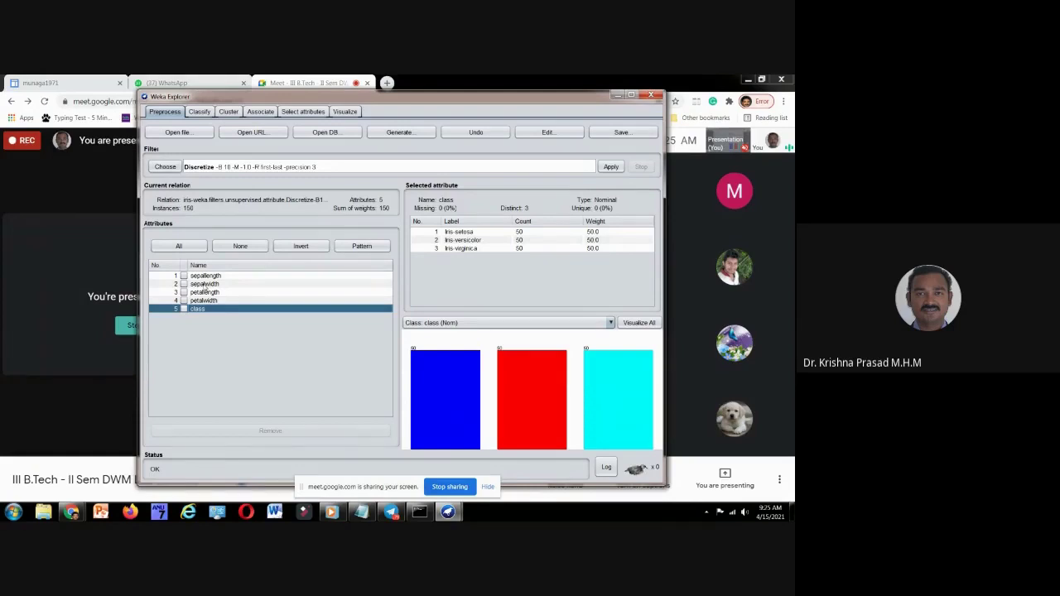
Compare the distinct values and interval counts of the discretized sepalwidth, petallength and sepallength attributes.
{"action": "left_click", "coordinate": [205, 284]}
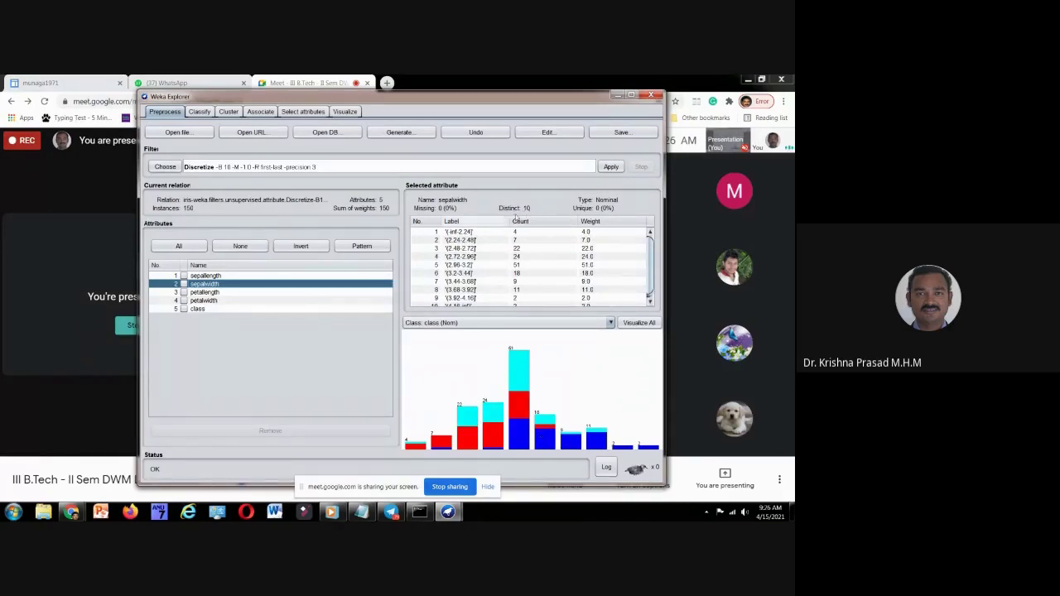
{"action": "left_click", "coordinate": [222, 293]}
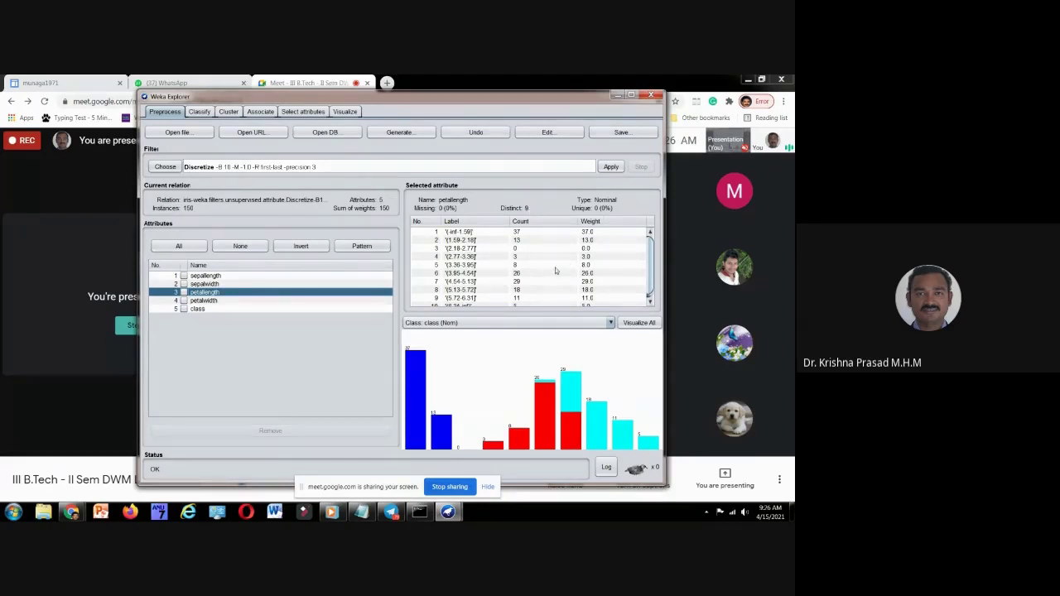
{"action": "left_click", "coordinate": [282, 276]}
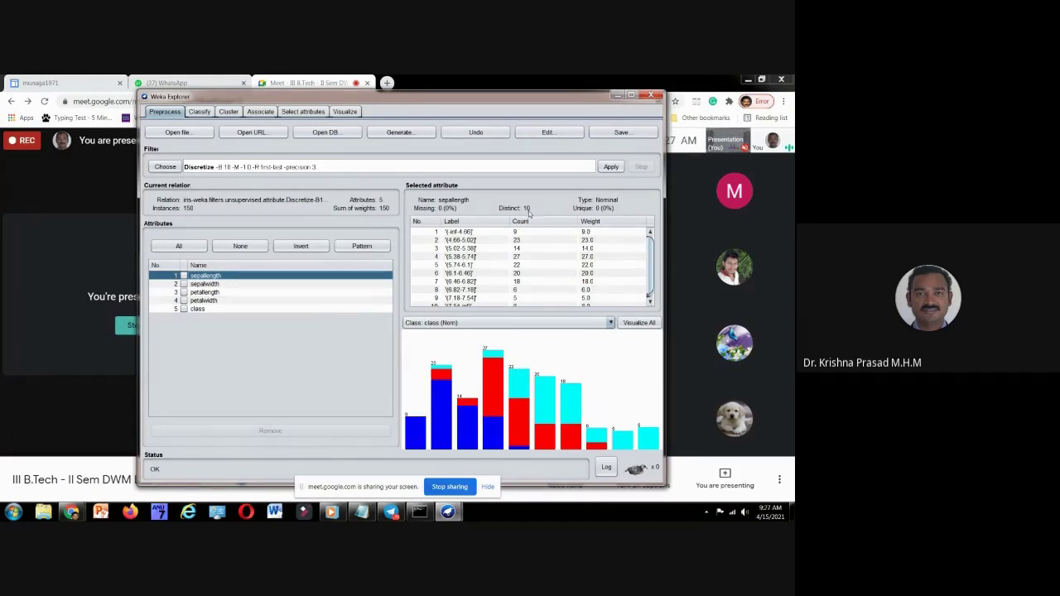
Set the Discretize filter's number of bins to 6 and apply it to the already discretized dataset.
{"action": "left_click", "coordinate": [231, 174]}
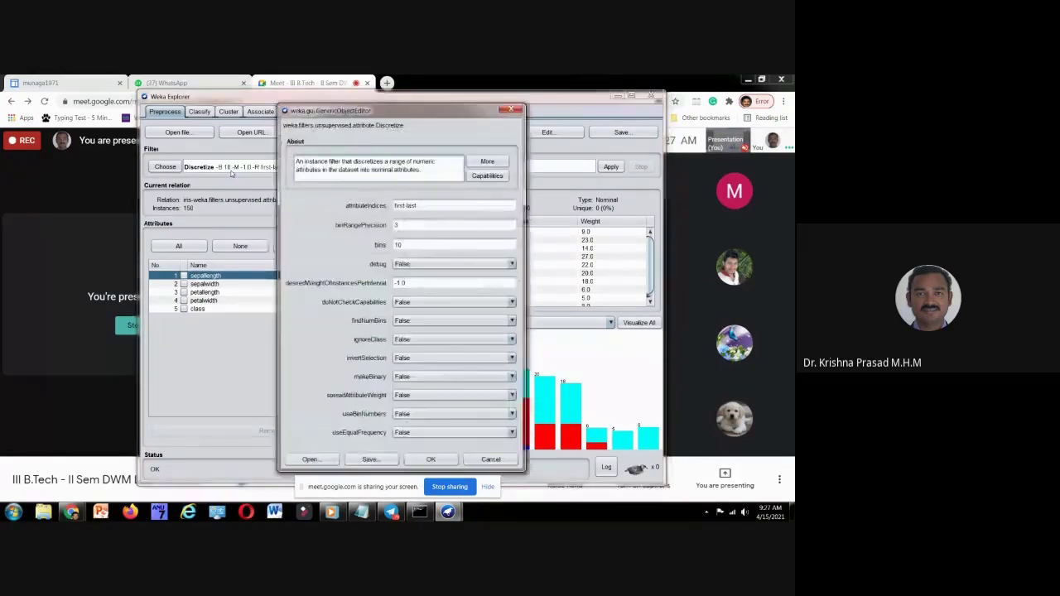
{"action": "double_click", "coordinate": [401, 245]}
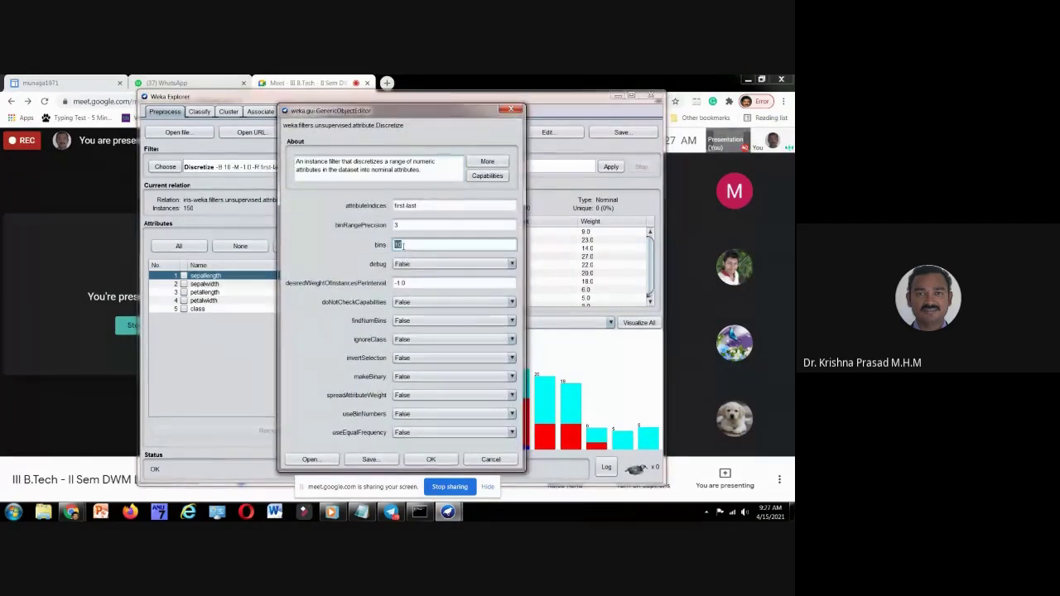
{"action": "type", "text": "6"}
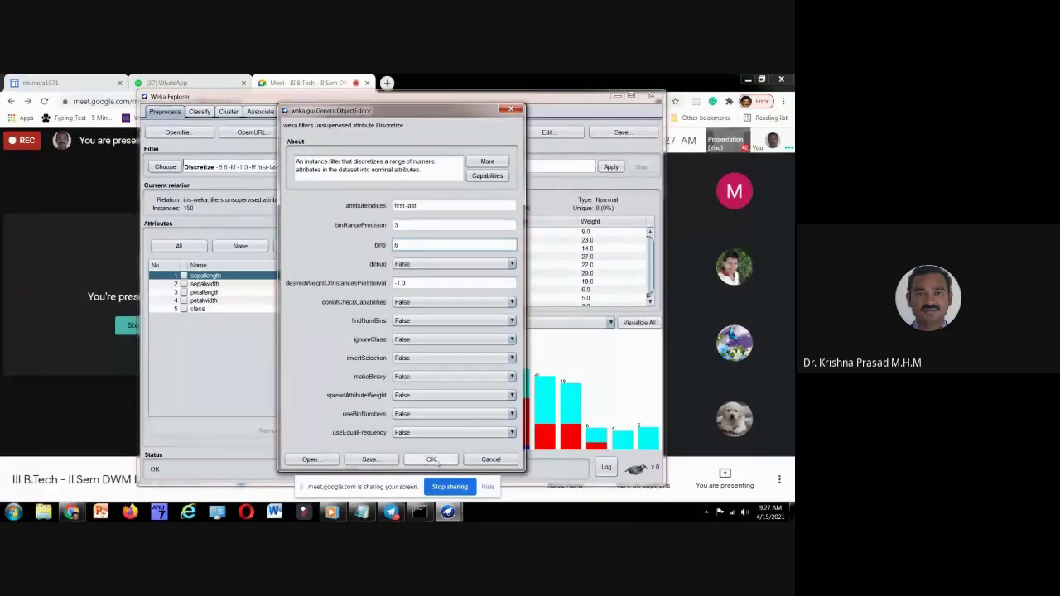
{"action": "left_click", "coordinate": [431, 458]}
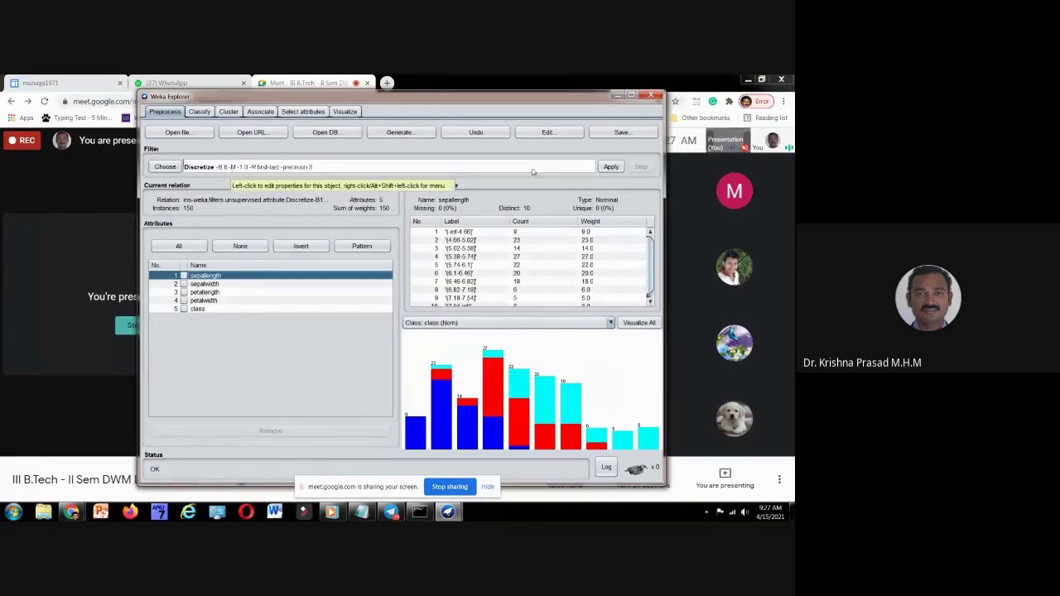
{"action": "left_click", "coordinate": [611, 167]}
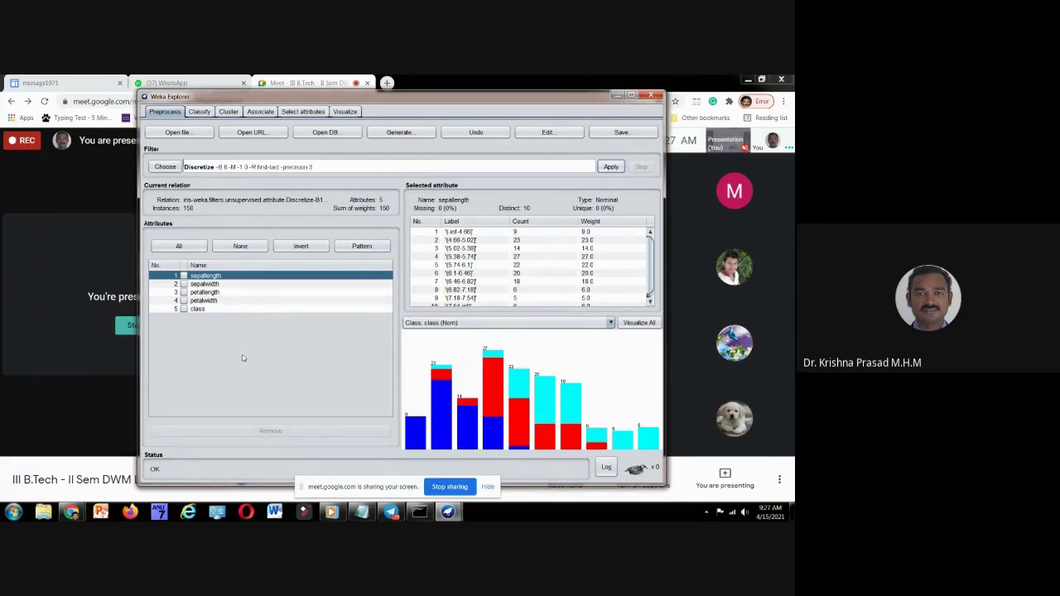
{"action": "left_click", "coordinate": [612, 167]}
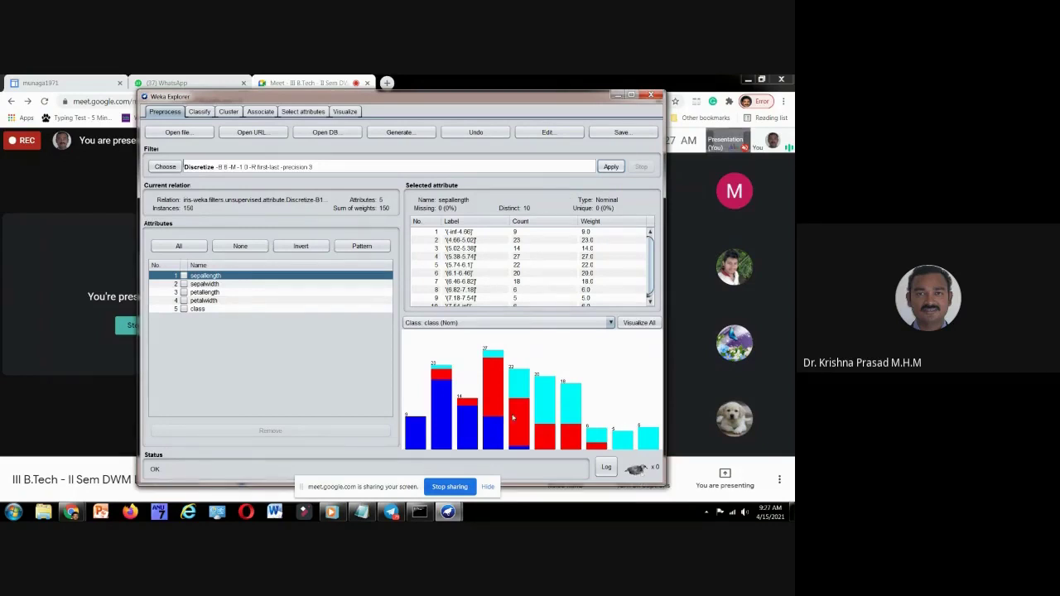
Review the sepalwidth and petallength intervals, reapply the 6-bin Discretize filter, and recheck its settings.
{"action": "left_click", "coordinate": [222, 285]}
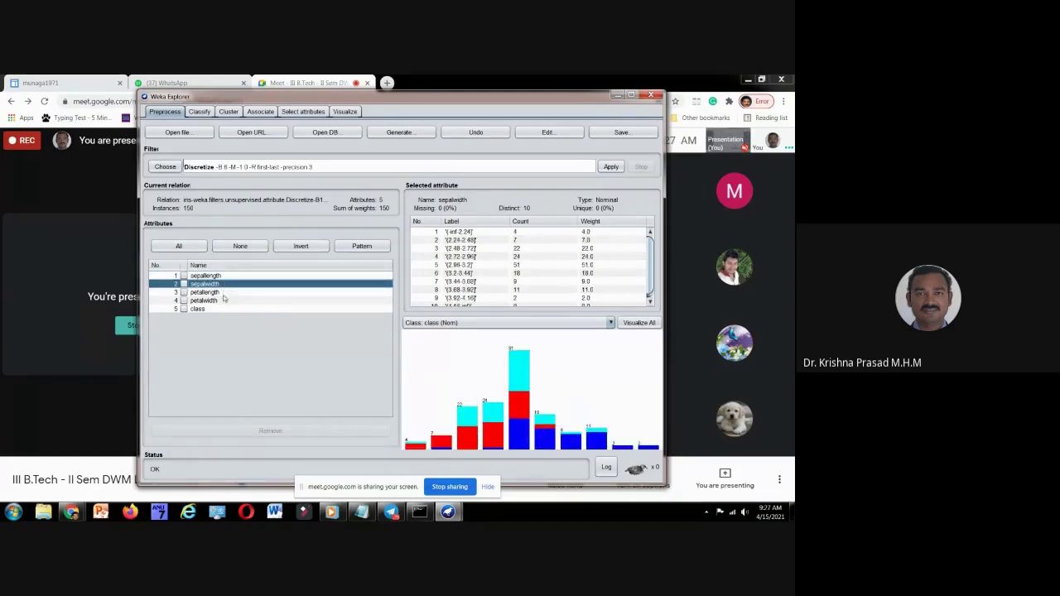
{"action": "left_click", "coordinate": [223, 292]}
{"action": "left_click", "coordinate": [612, 168]}
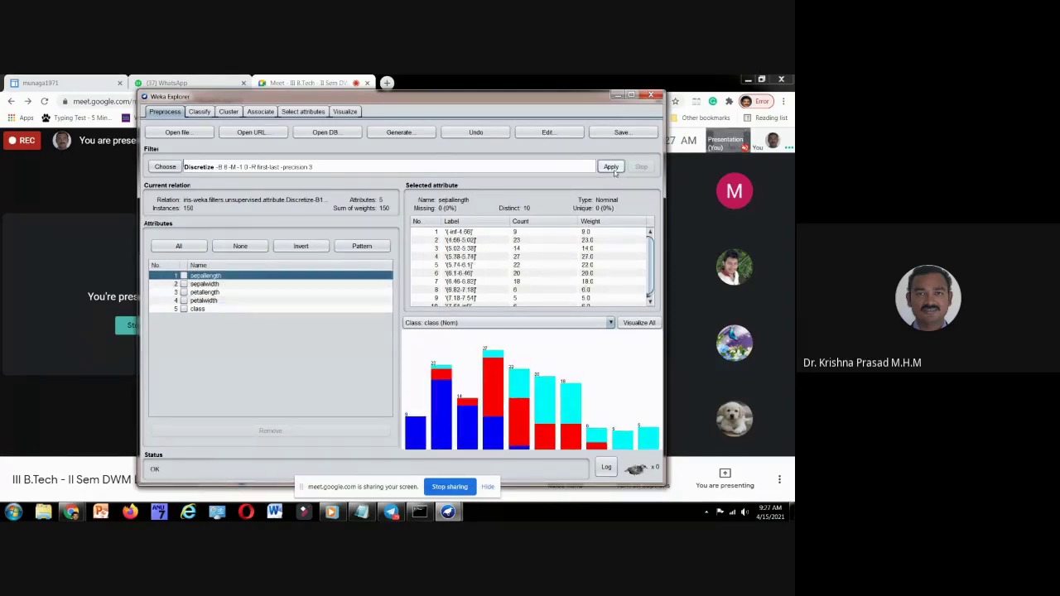
{"action": "left_click", "coordinate": [612, 167]}
{"action": "left_click", "coordinate": [310, 168]}
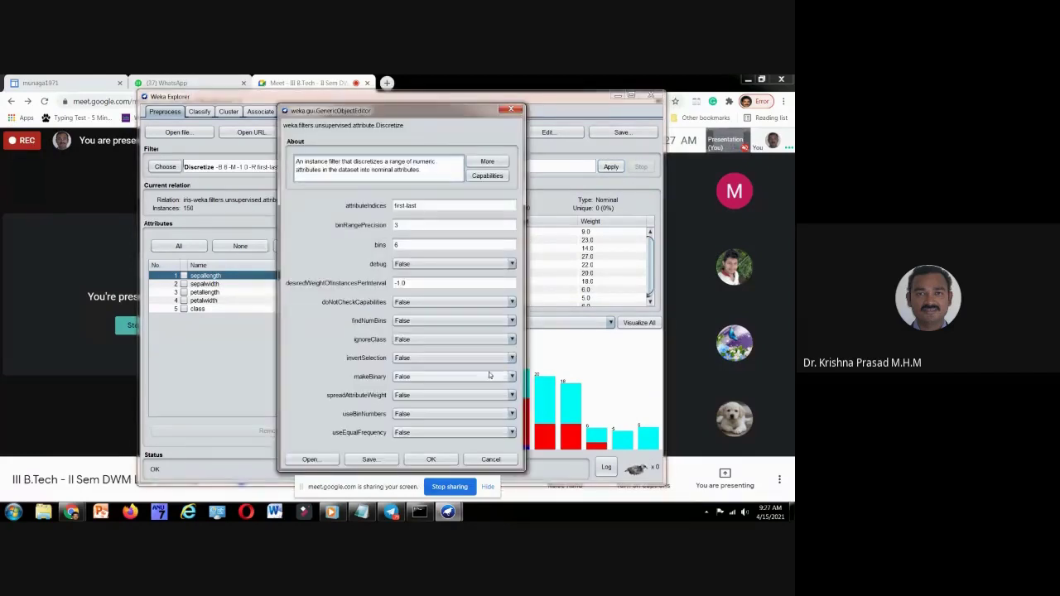
{"action": "left_click", "coordinate": [431, 459]}
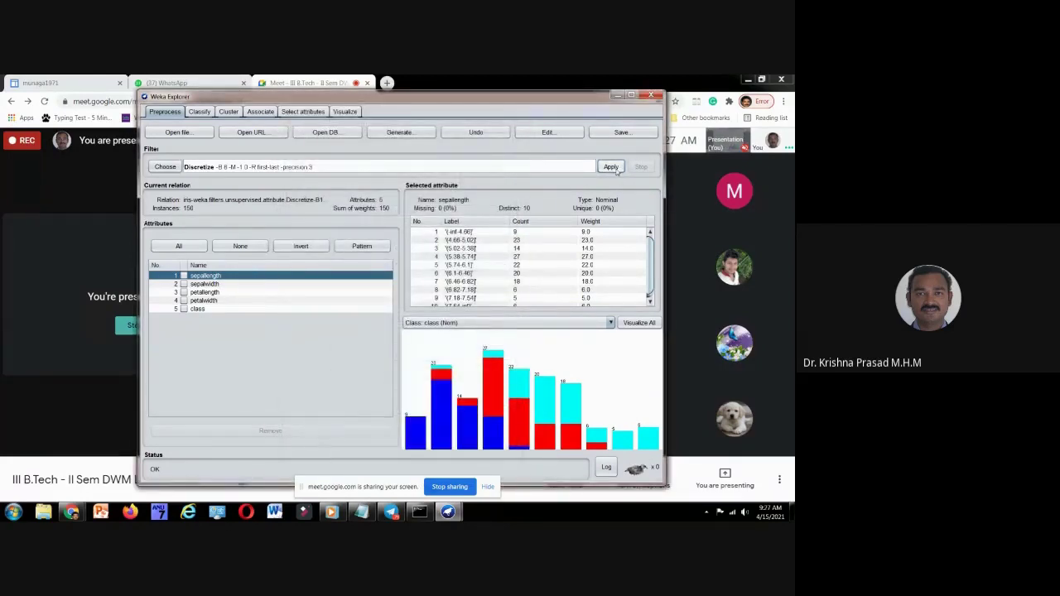
Reload the original iris.arff dataset and apply the 6-bin unsupervised Discretize filter to it.
{"action": "left_click", "coordinate": [613, 167]}
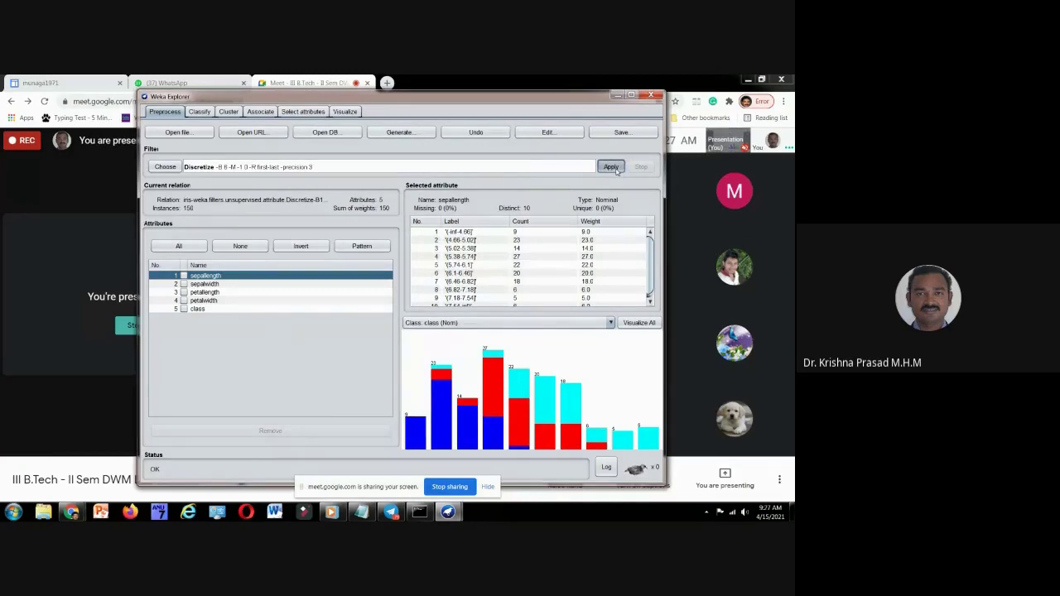
{"action": "left_click", "coordinate": [178, 133]}
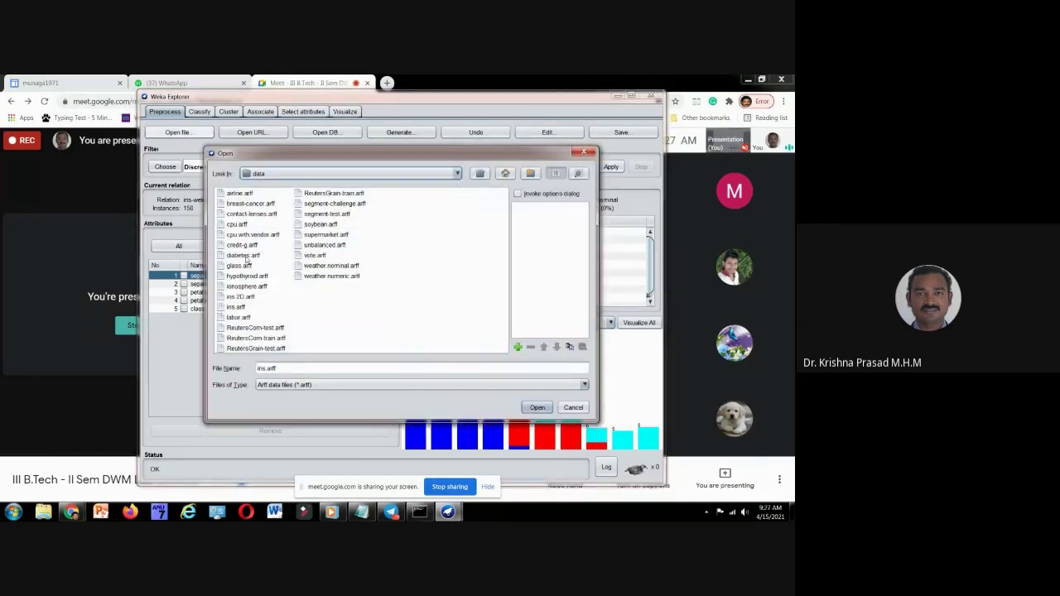
{"action": "left_click", "coordinate": [236, 309]}
{"action": "double_click", "coordinate": [238, 311]}
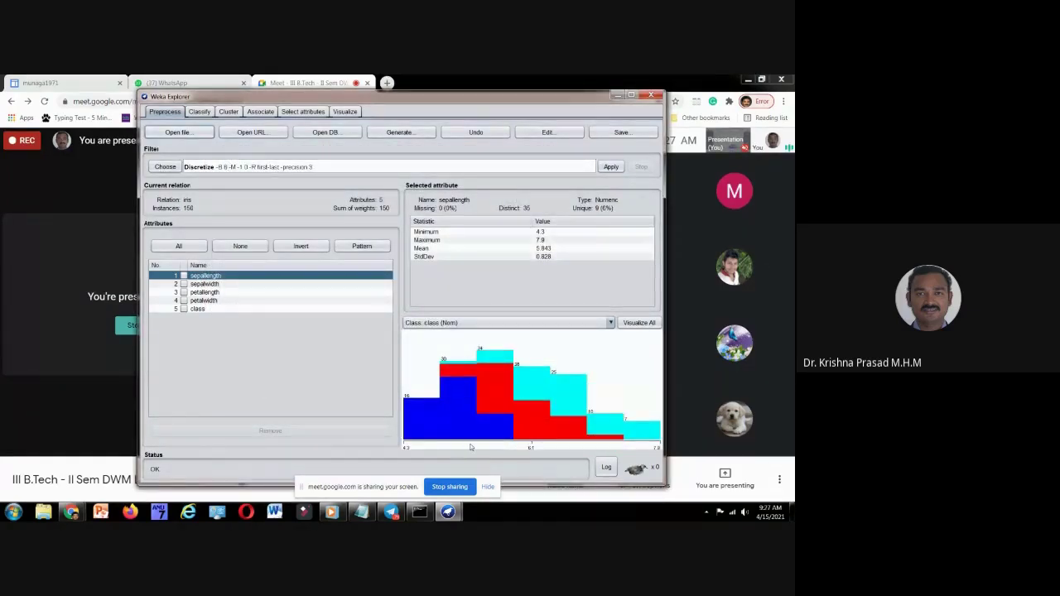
{"action": "left_click", "coordinate": [610, 167]}
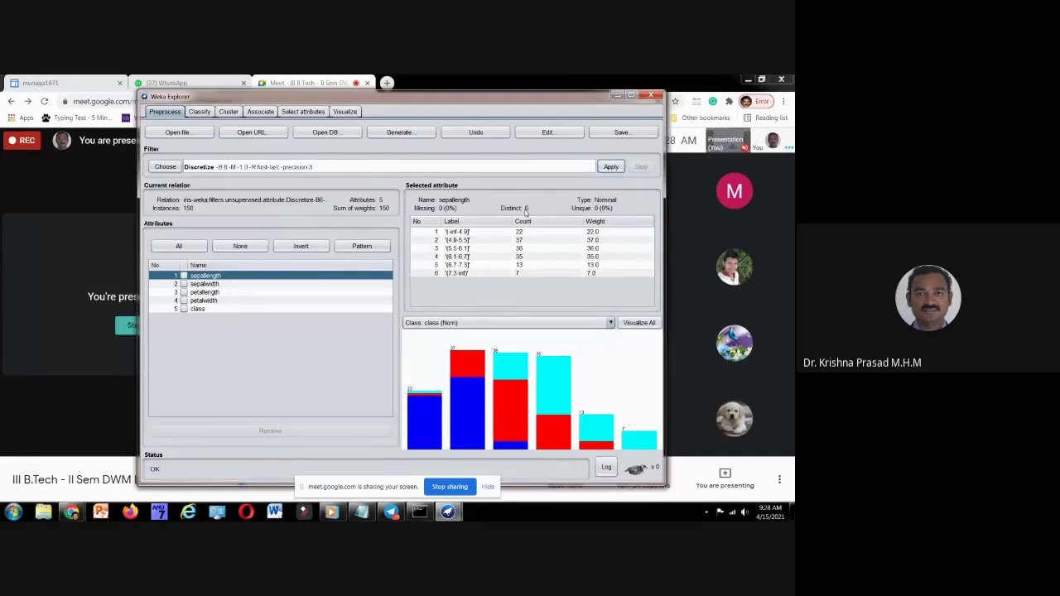
Review the new intervals and counts of sepalwidth, petallength and sepallength.
{"action": "left_click", "coordinate": [217, 285]}
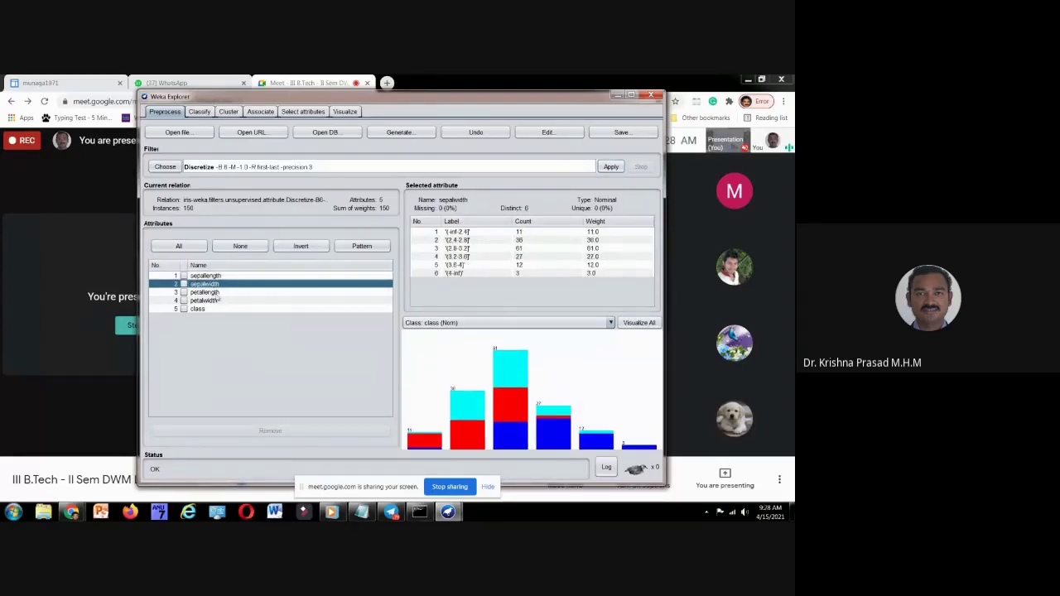
{"action": "left_click", "coordinate": [220, 292]}
{"action": "left_click", "coordinate": [217, 276]}
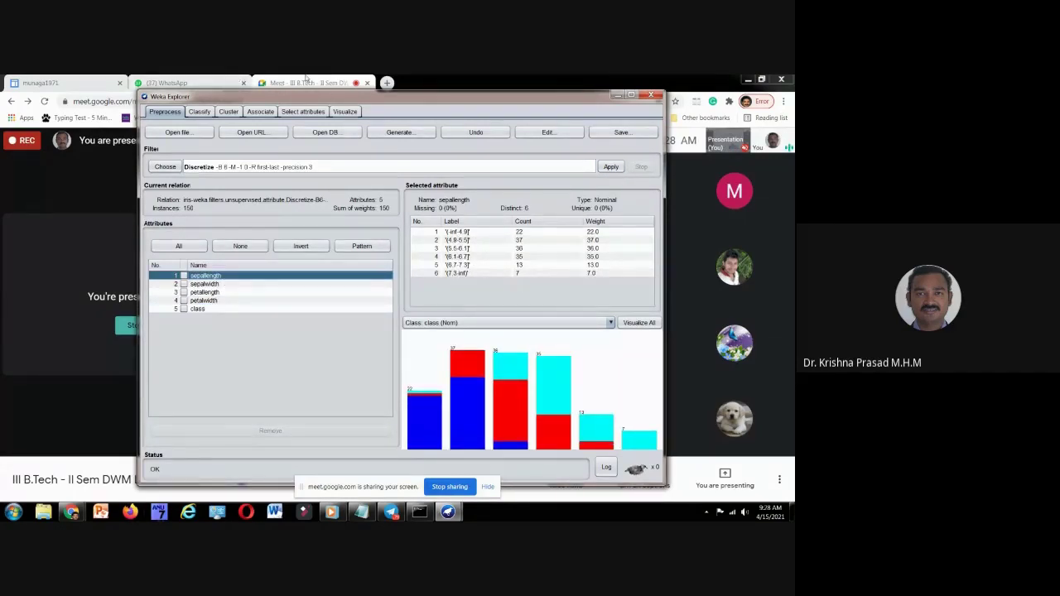
Check the Google Meet call, return to Weka Explorer and dismiss the notification covering the sepallength chart.
{"action": "left_click", "coordinate": [306, 78]}
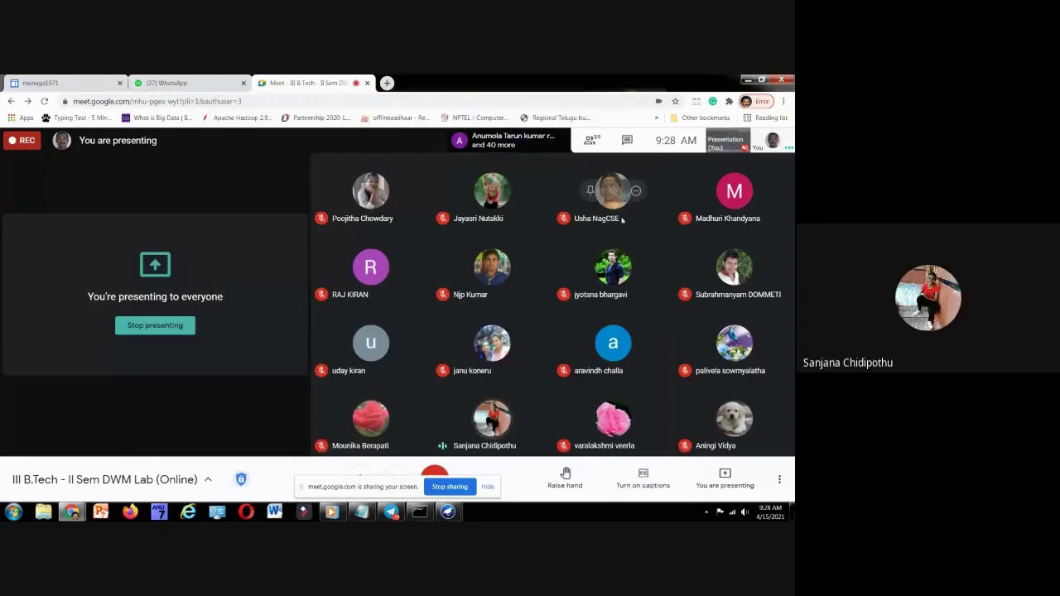
{"action": "mouse_move", "coordinate": [447, 512]}
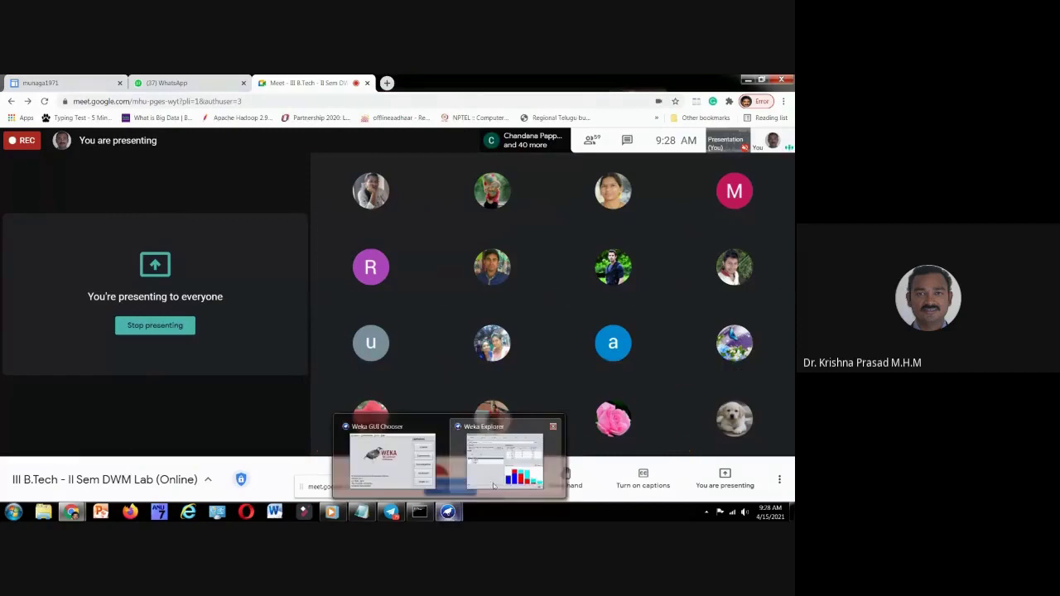
{"action": "left_click", "coordinate": [505, 461]}
{"action": "mouse_move", "coordinate": [550, 399]}
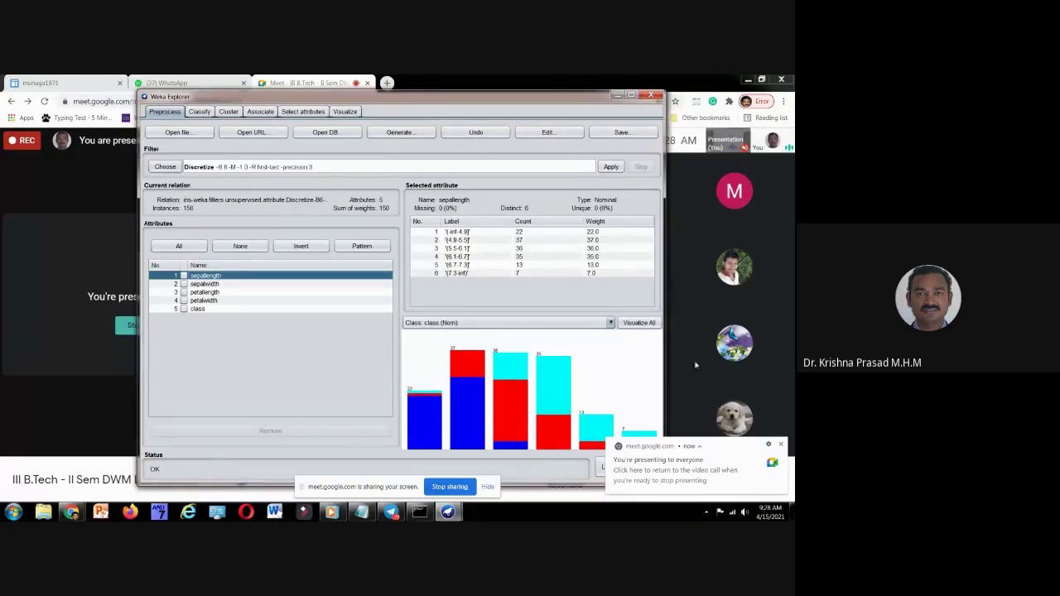
{"action": "mouse_move", "coordinate": [424, 437]}
{"action": "left_click", "coordinate": [782, 445]}
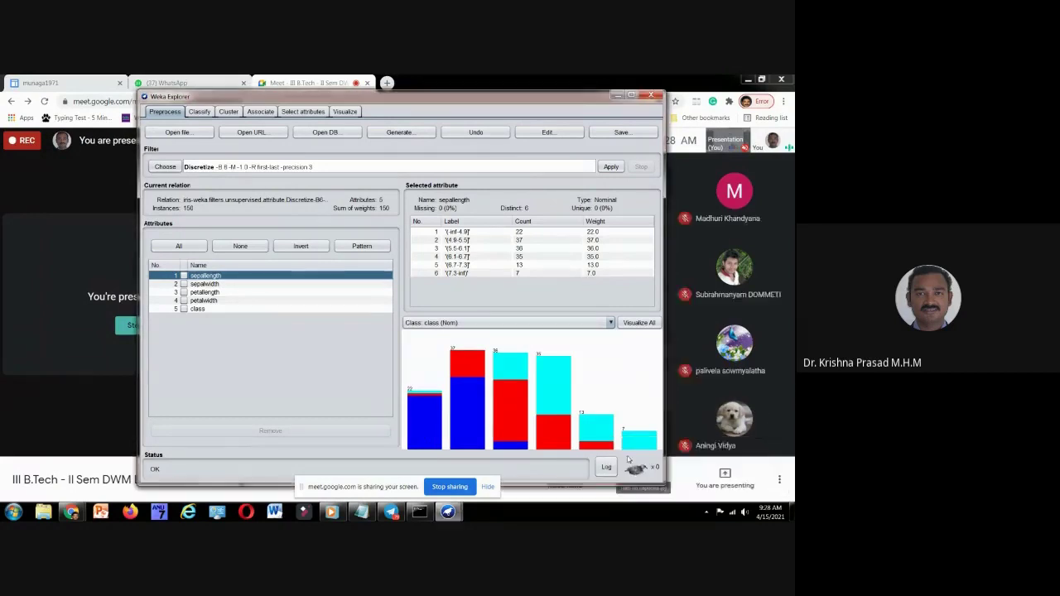
{"action": "mouse_move", "coordinate": [636, 446]}
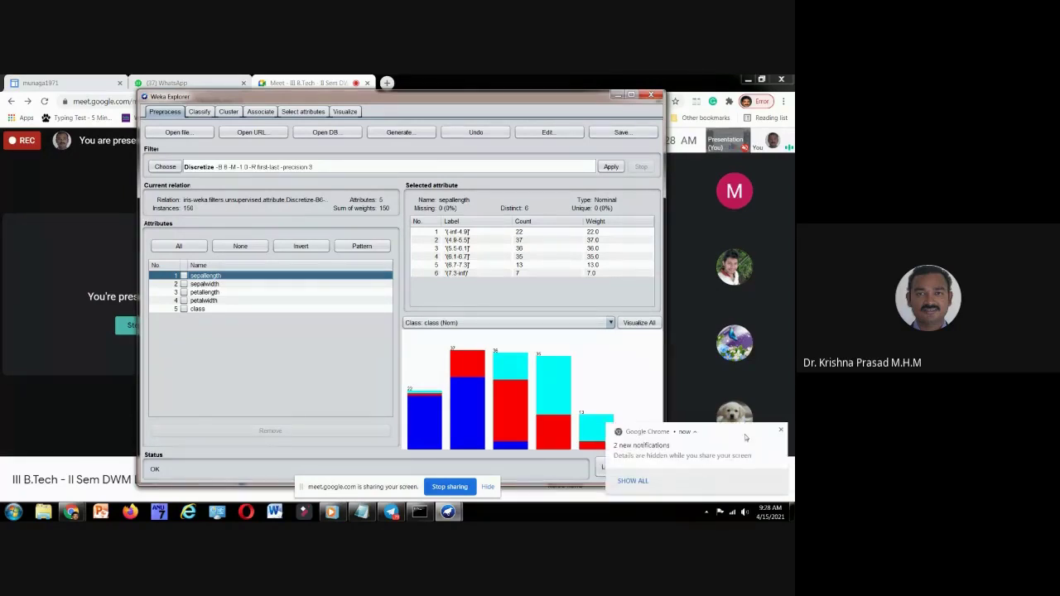
Examine the class attribute's Iris-virginica label and the binned charts of the four measurement attributes.
{"action": "left_click", "coordinate": [219, 308]}
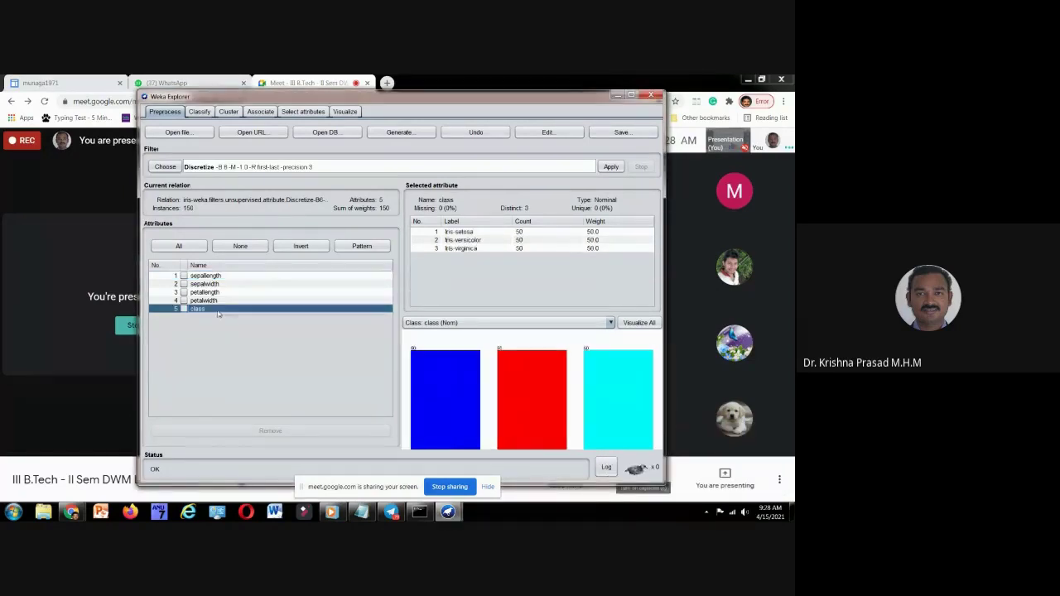
{"action": "left_click", "coordinate": [473, 249]}
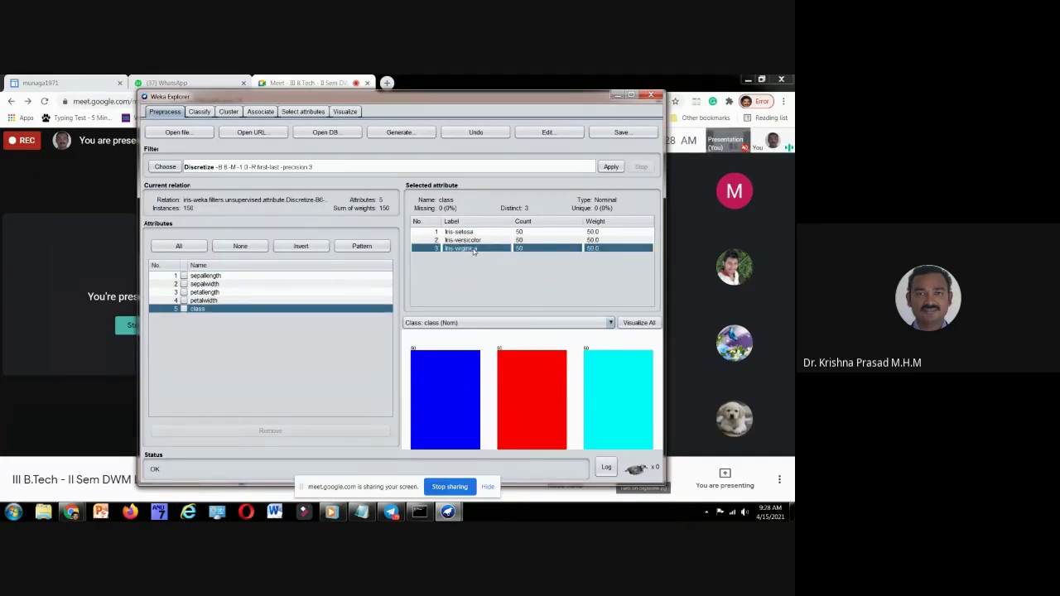
{"action": "left_click", "coordinate": [226, 276]}
{"action": "left_click", "coordinate": [225, 284]}
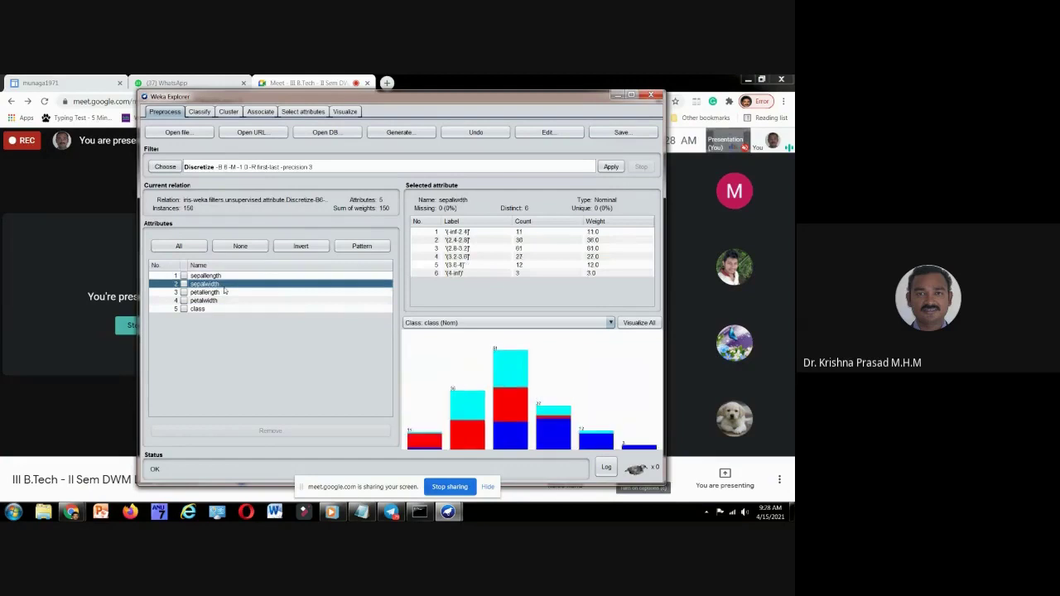
{"action": "left_click", "coordinate": [225, 292]}
{"action": "left_click", "coordinate": [224, 300]}
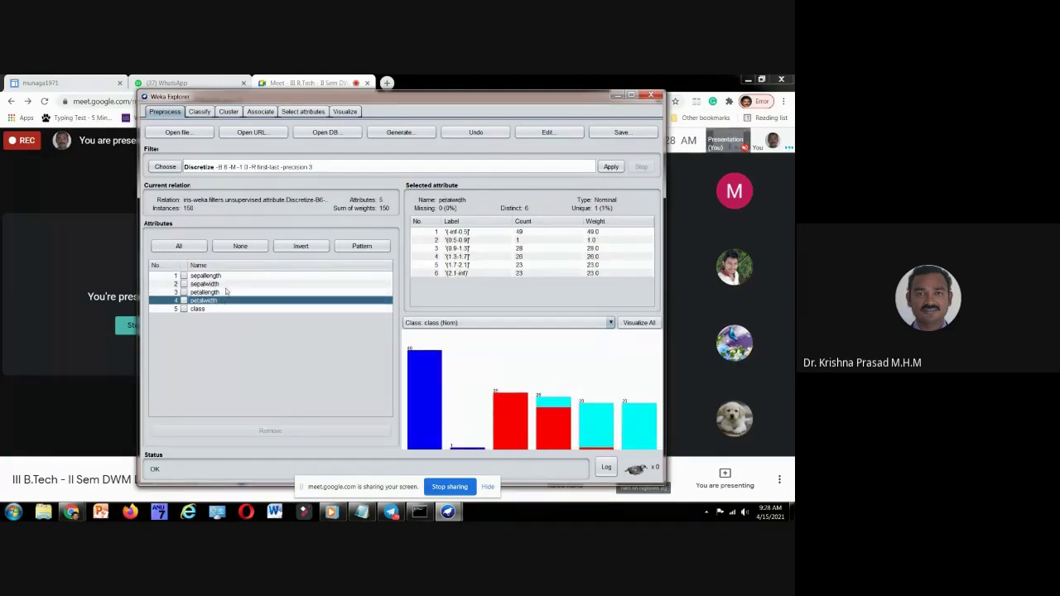
Compare the class distribution across the sepal and petal attribute bins, finishing on petallength.
{"action": "left_click", "coordinate": [231, 284]}
{"action": "left_click", "coordinate": [234, 277]}
{"action": "left_click", "coordinate": [232, 285]}
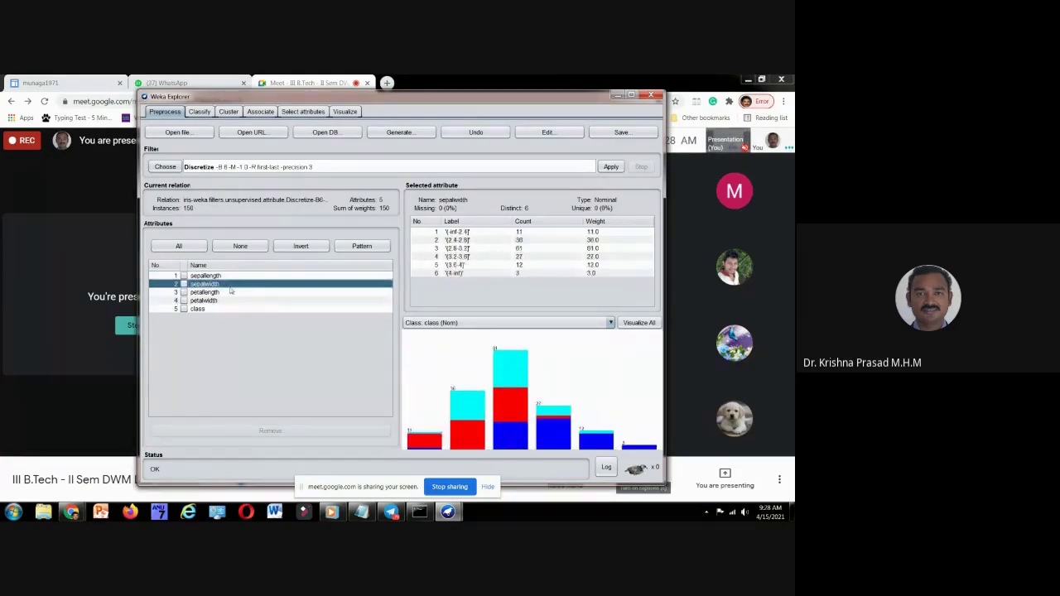
{"action": "left_click", "coordinate": [229, 293]}
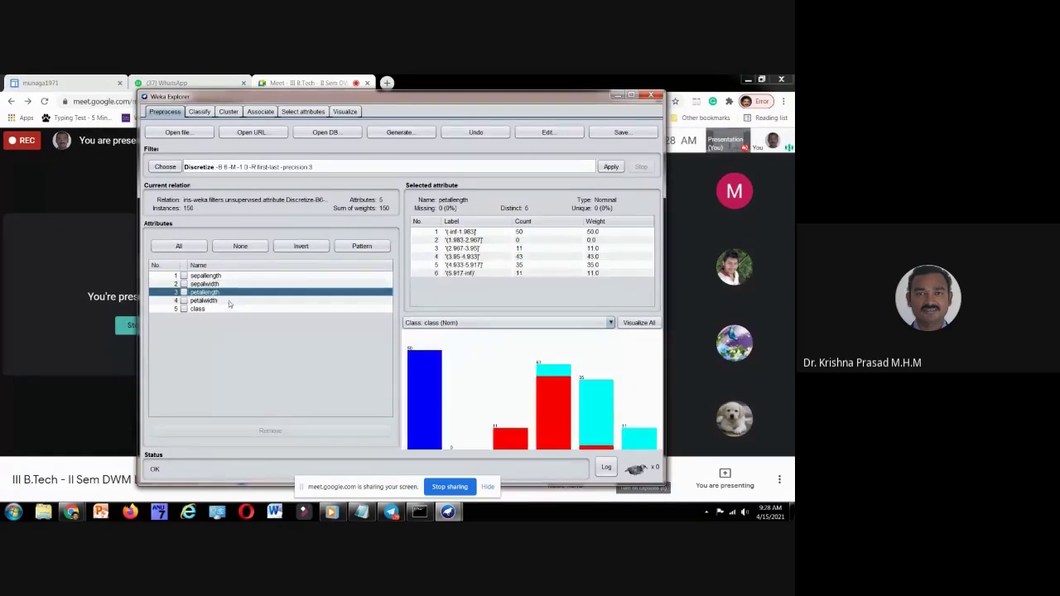
{"action": "left_click", "coordinate": [230, 301]}
{"action": "left_click", "coordinate": [233, 292]}
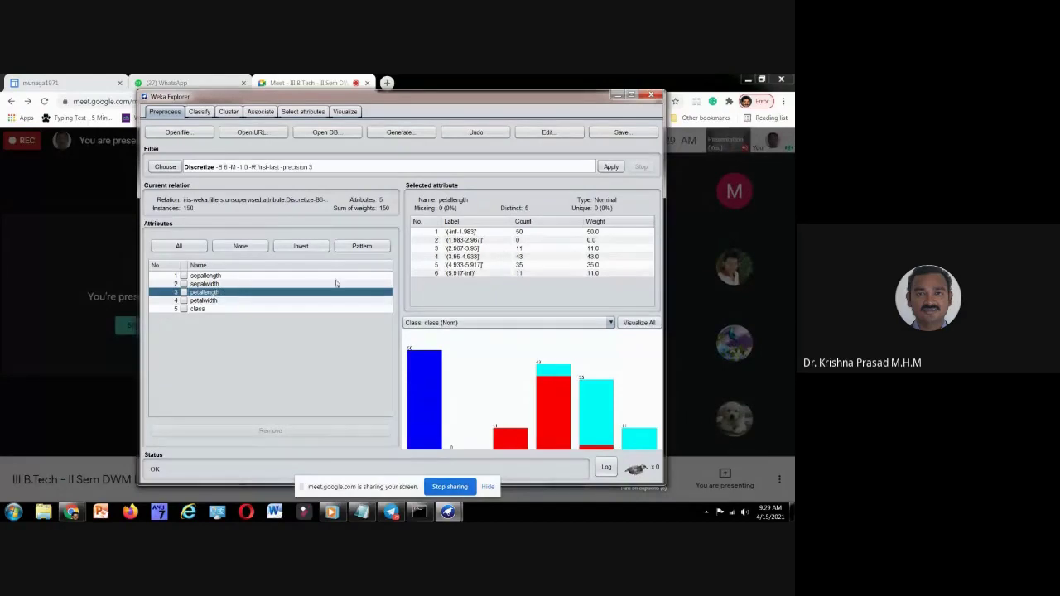
Go through sepalwidth, petallength, petalwidth and class again, and highlight petalwidth's '(-inf-0.5]' interval.
{"action": "left_click", "coordinate": [215, 285]}
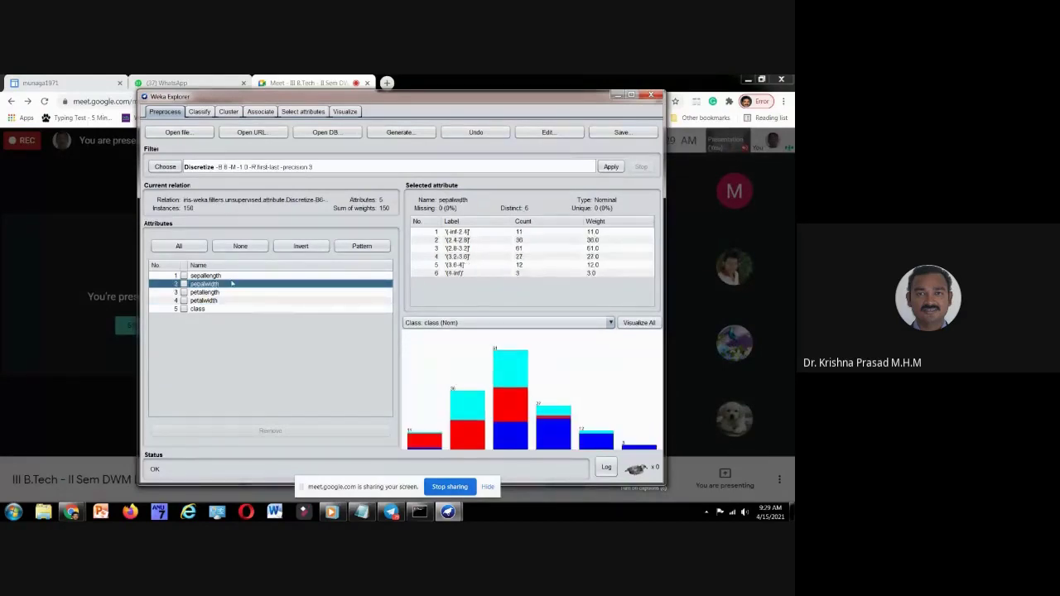
{"action": "left_click", "coordinate": [231, 292]}
{"action": "left_click", "coordinate": [230, 301]}
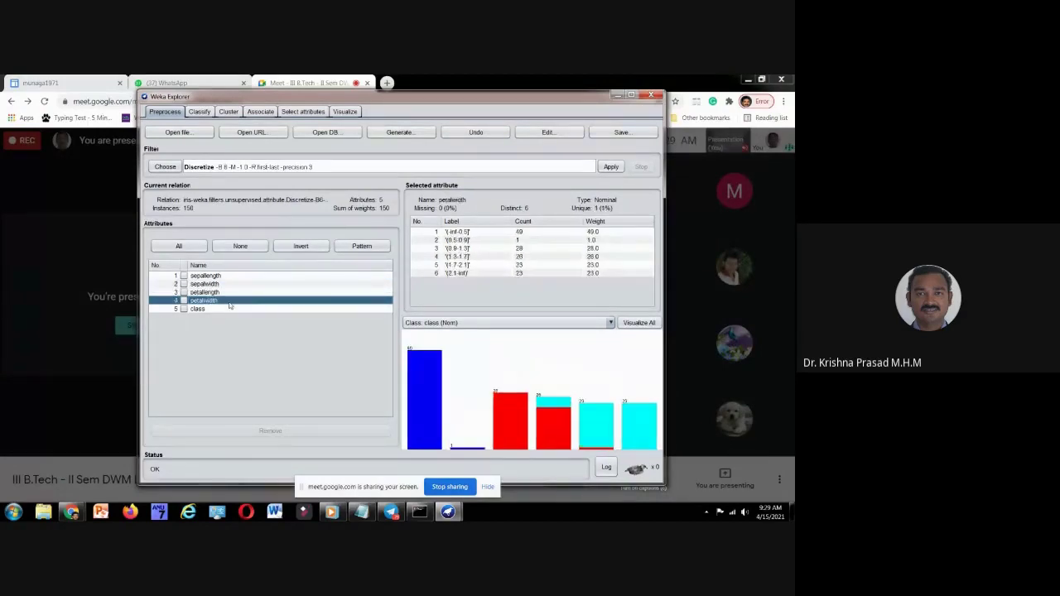
{"action": "left_click", "coordinate": [230, 308]}
{"action": "left_click", "coordinate": [230, 301]}
{"action": "left_click", "coordinate": [454, 233]}
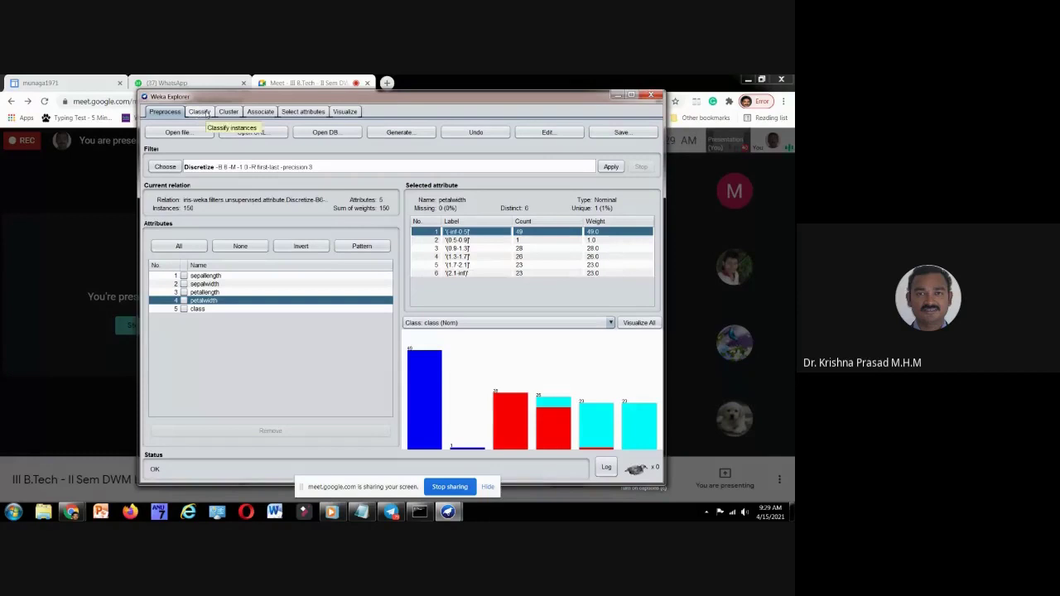
Run the J48 tree classifier on the discretized iris data with a 66% percentage split and class as the target.
{"action": "left_click", "coordinate": [200, 112]}
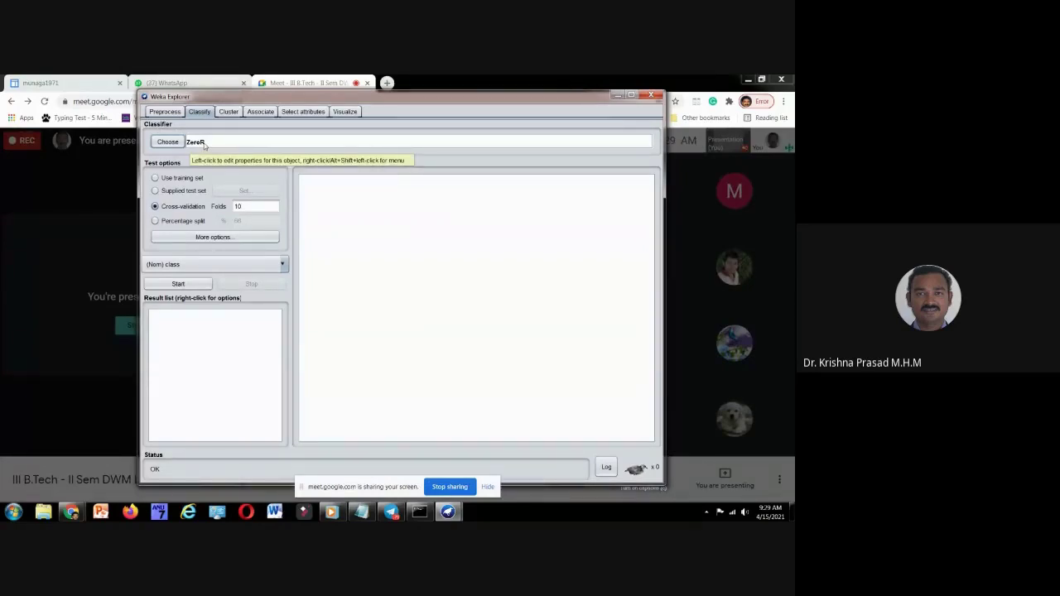
{"action": "left_click", "coordinate": [170, 143]}
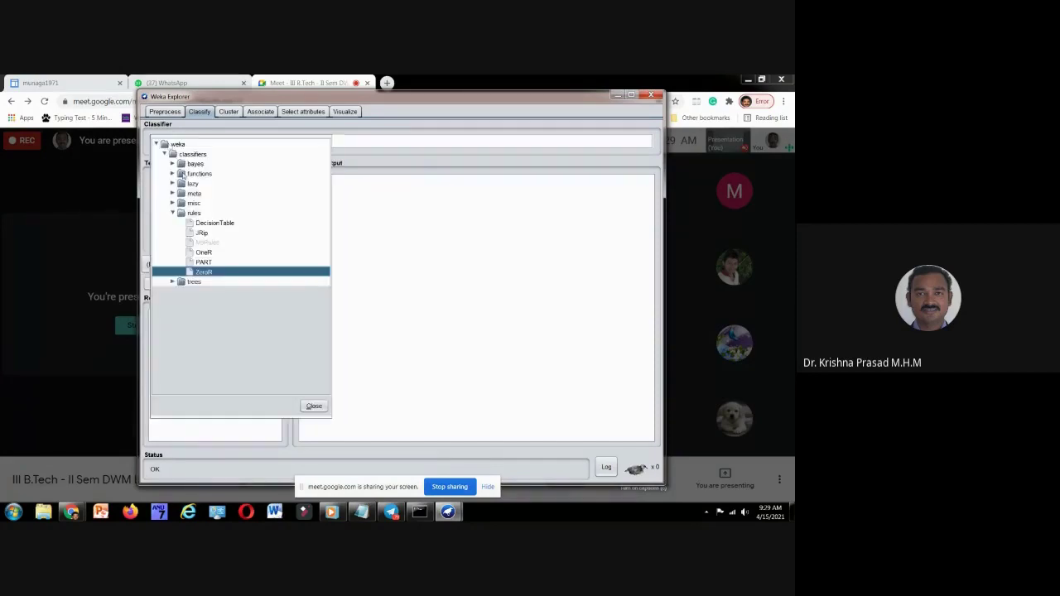
{"action": "left_click", "coordinate": [172, 282]}
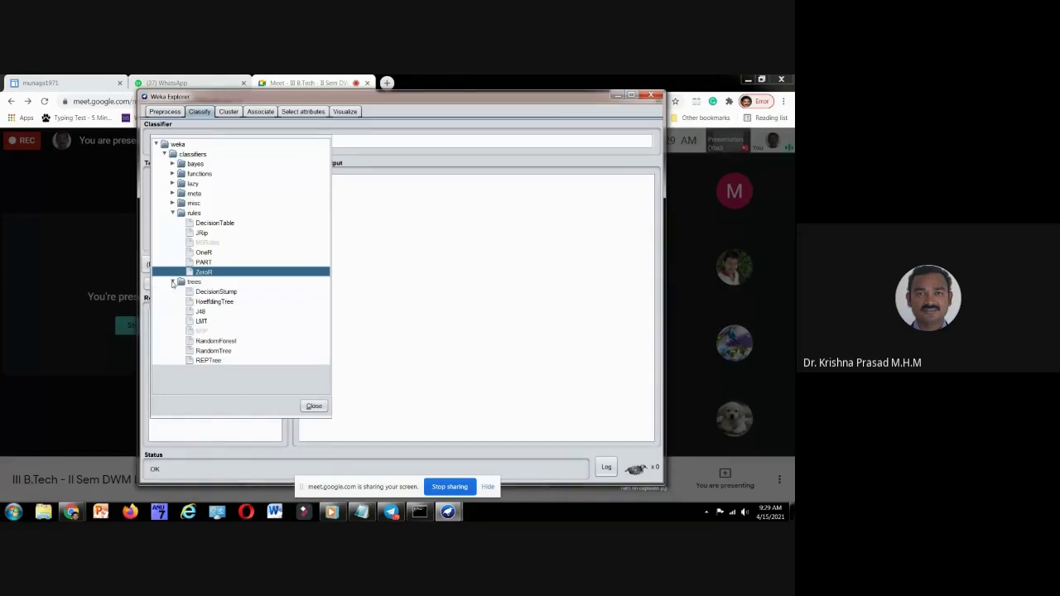
{"action": "left_click", "coordinate": [200, 311]}
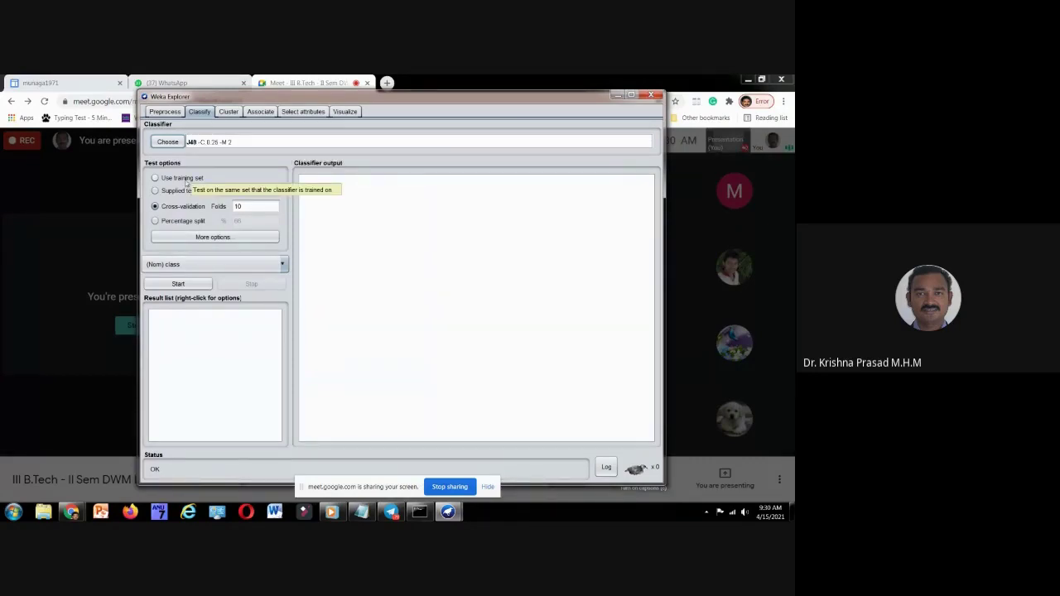
{"action": "left_click", "coordinate": [175, 224]}
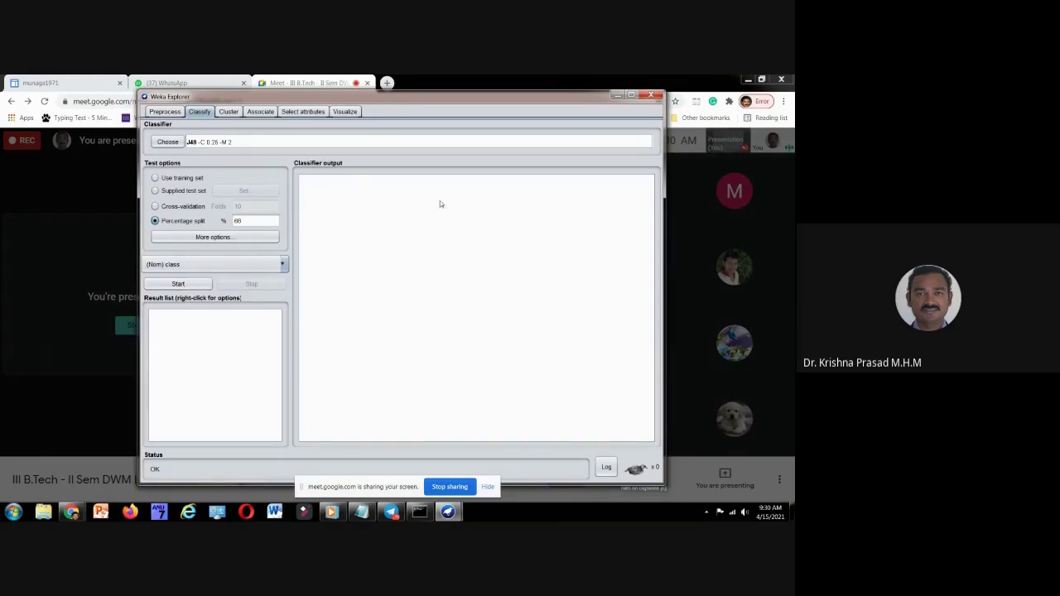
{"action": "left_click", "coordinate": [187, 284]}
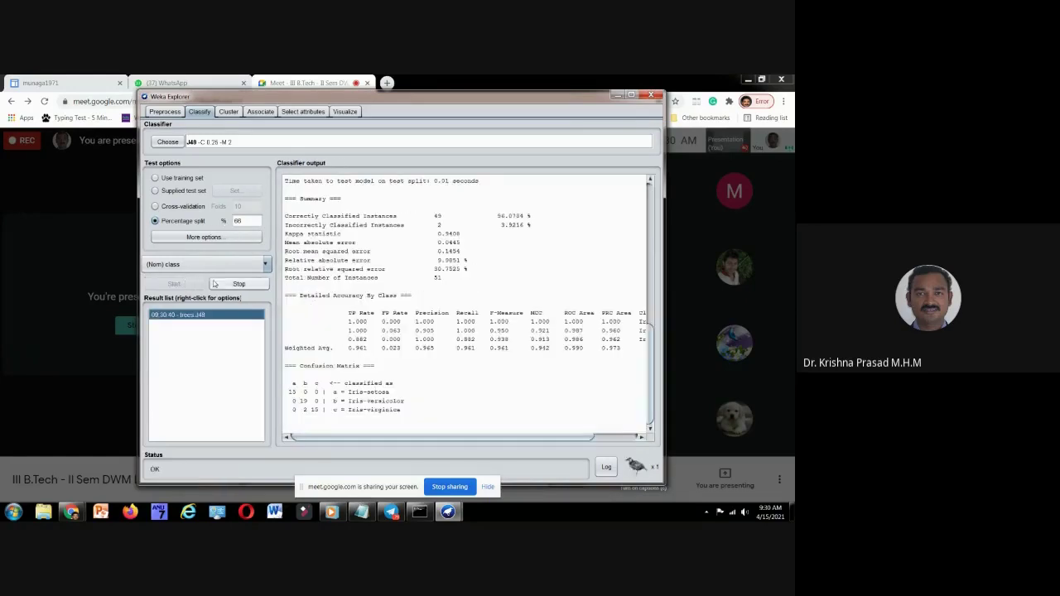
Look through the J48 run's pruned tree and evaluation summary, highlighting the time taken to build the model.
{"action": "scroll", "coordinate": [466, 292], "scroll_direction": "up", "scroll_amount": 6}
{"action": "scroll", "coordinate": [465, 293], "scroll_direction": "up", "scroll_amount": 7}
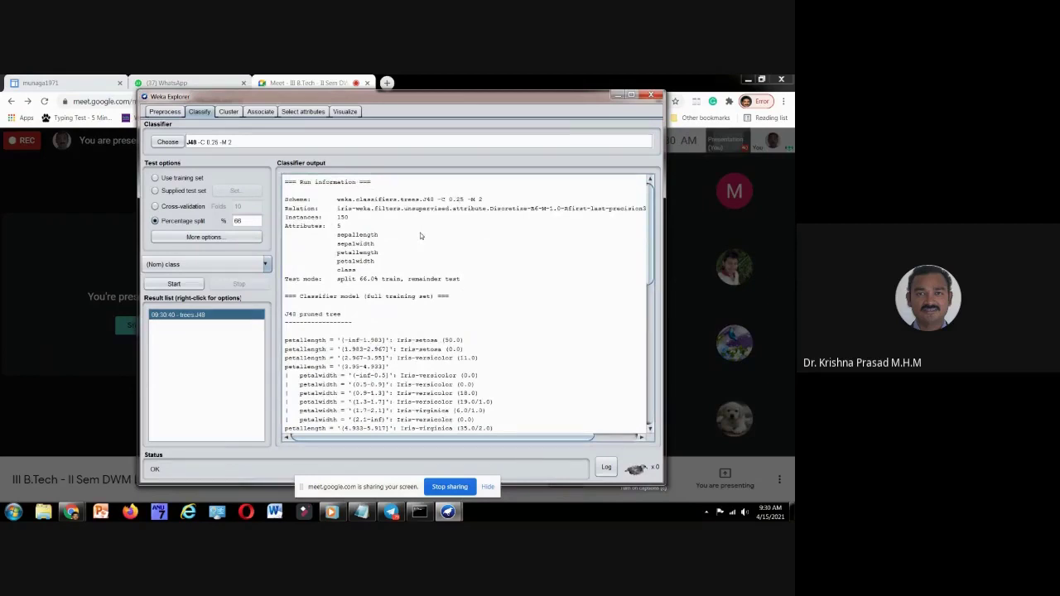
{"action": "scroll", "coordinate": [421, 237], "scroll_direction": "down", "scroll_amount": 7}
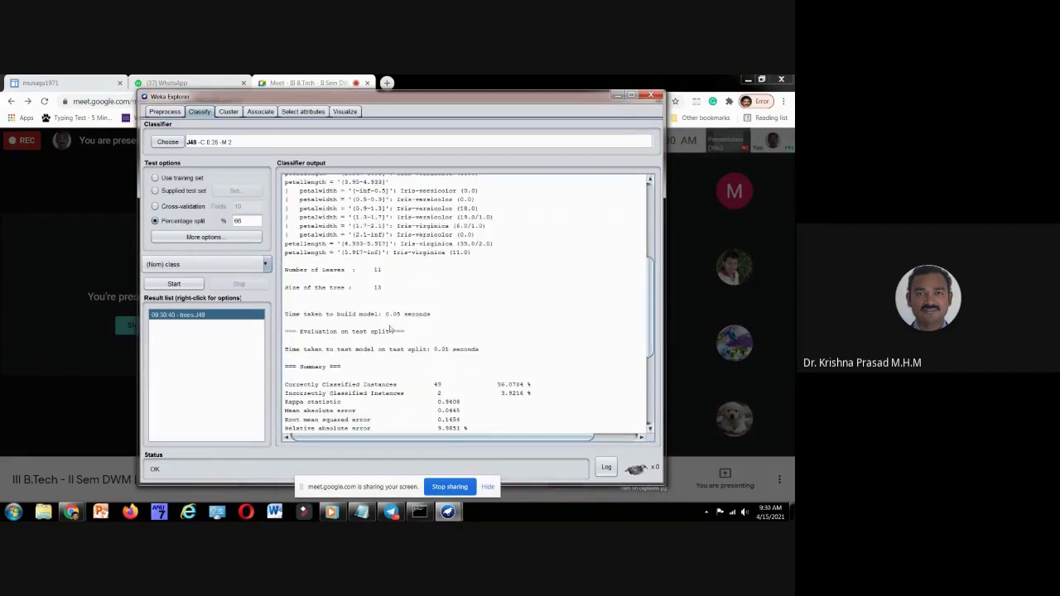
{"action": "left_click_drag", "start_coordinate": [386, 314], "coordinate": [431, 315]}
{"action": "left_click", "coordinate": [462, 331]}
{"action": "scroll", "coordinate": [461, 331], "scroll_direction": "up", "scroll_amount": 7}
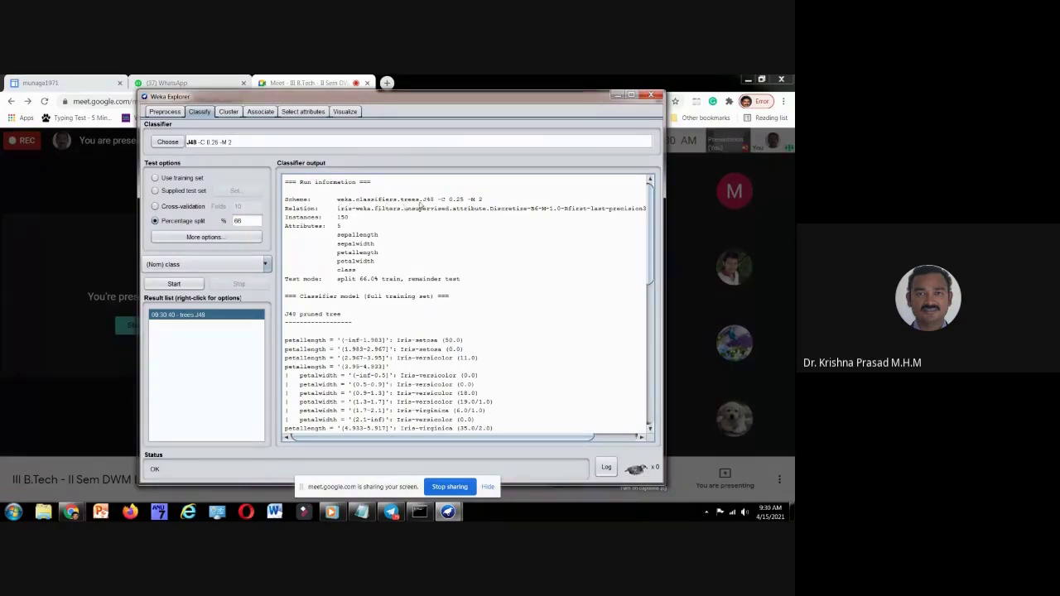
Examine the run information by highlighting the scheme, the relation name, the instance count and the attribute list.
{"action": "left_click_drag", "start_coordinate": [336, 201], "coordinate": [421, 201]}
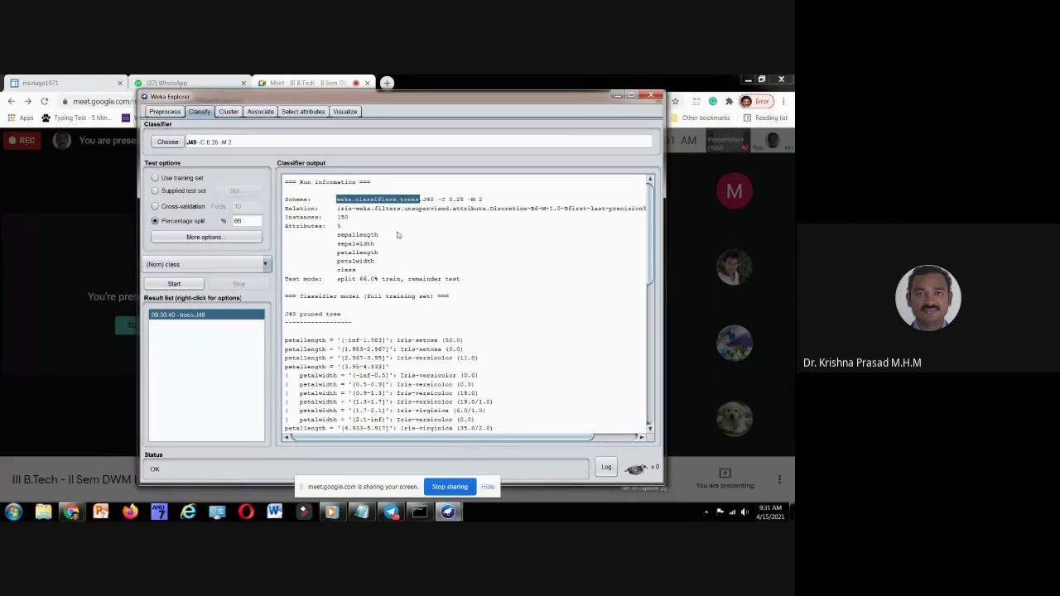
{"action": "left_click", "coordinate": [399, 235]}
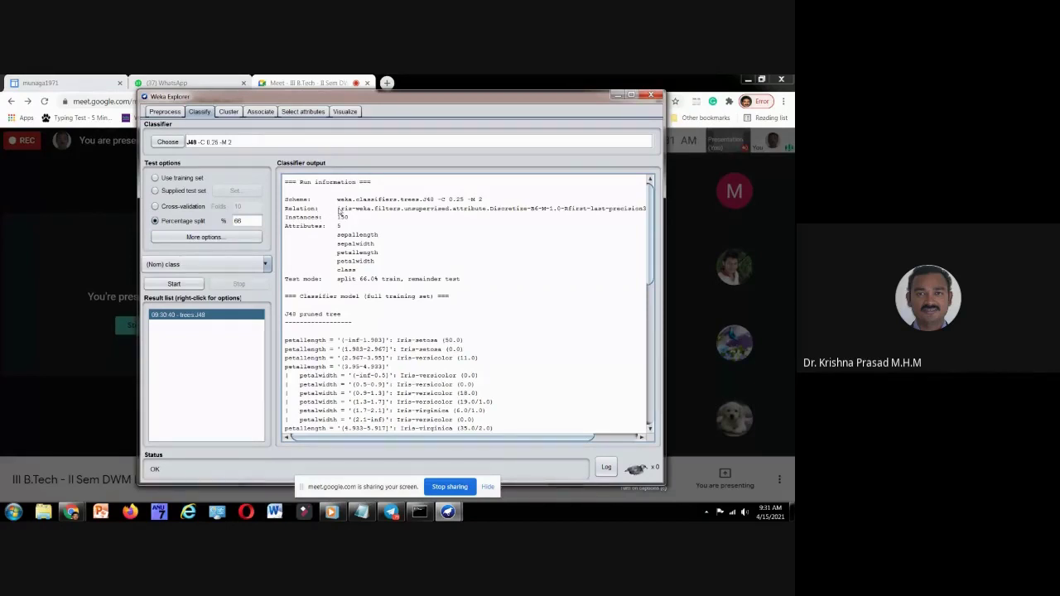
{"action": "left_click_drag", "start_coordinate": [337, 210], "coordinate": [644, 212]}
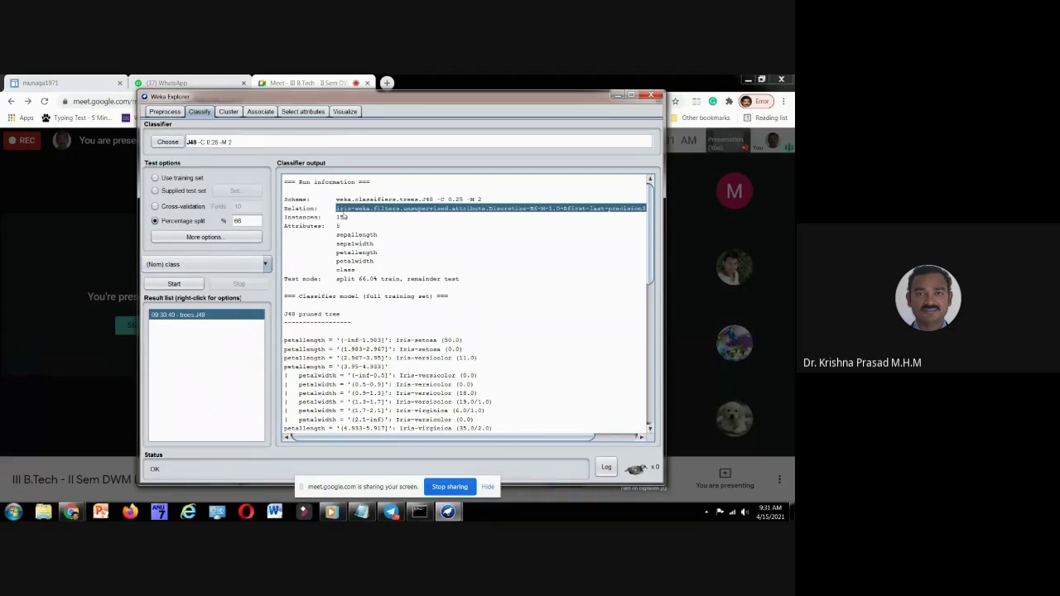
{"action": "left_click", "coordinate": [343, 217]}
{"action": "double_click", "coordinate": [342, 217]}
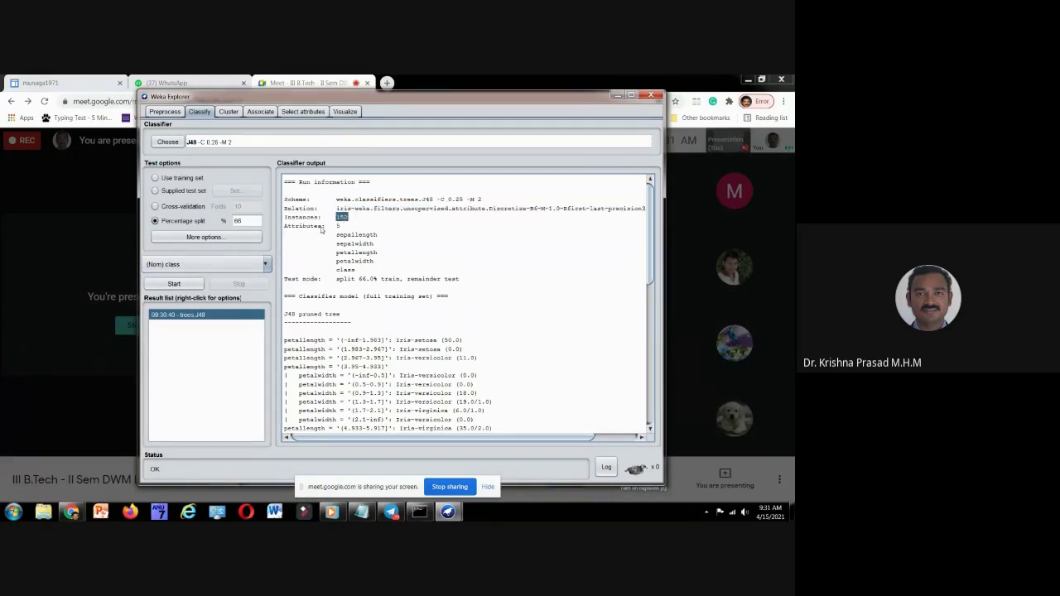
{"action": "left_click_drag", "start_coordinate": [334, 224], "coordinate": [373, 271]}
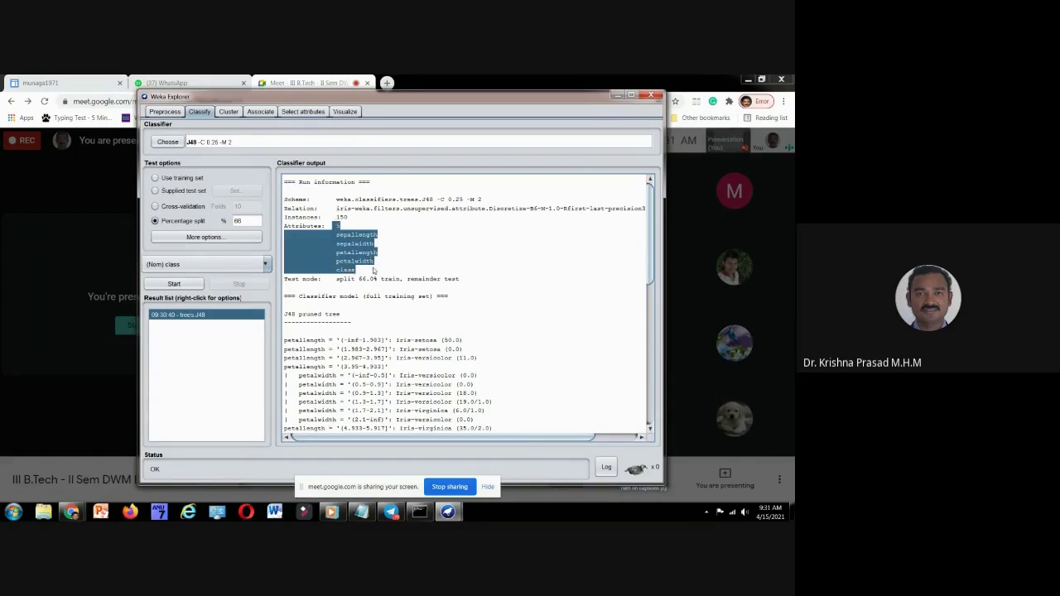
Read the test mode line and the pruned tree heading in the J48 output, highlighting the split setting and the algorithm name.
{"action": "scroll", "coordinate": [399, 248], "scroll_direction": "down", "scroll_amount": 1}
{"action": "left_click", "coordinate": [339, 255]}
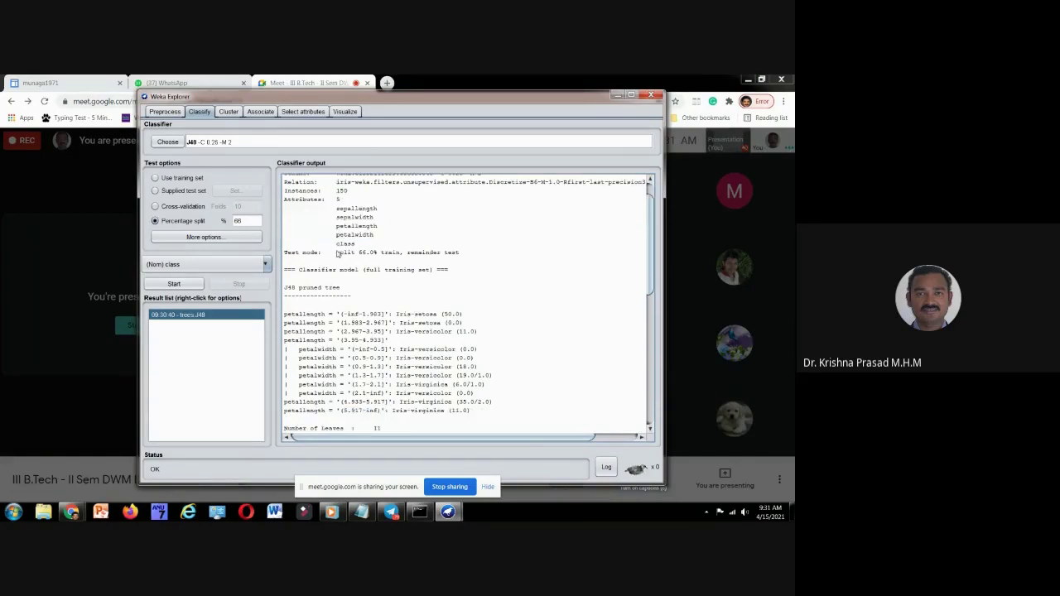
{"action": "left_click_drag", "start_coordinate": [336, 253], "coordinate": [401, 255]}
{"action": "left_click", "coordinate": [420, 256]}
{"action": "scroll", "coordinate": [462, 257], "scroll_direction": "down", "scroll_amount": 1}
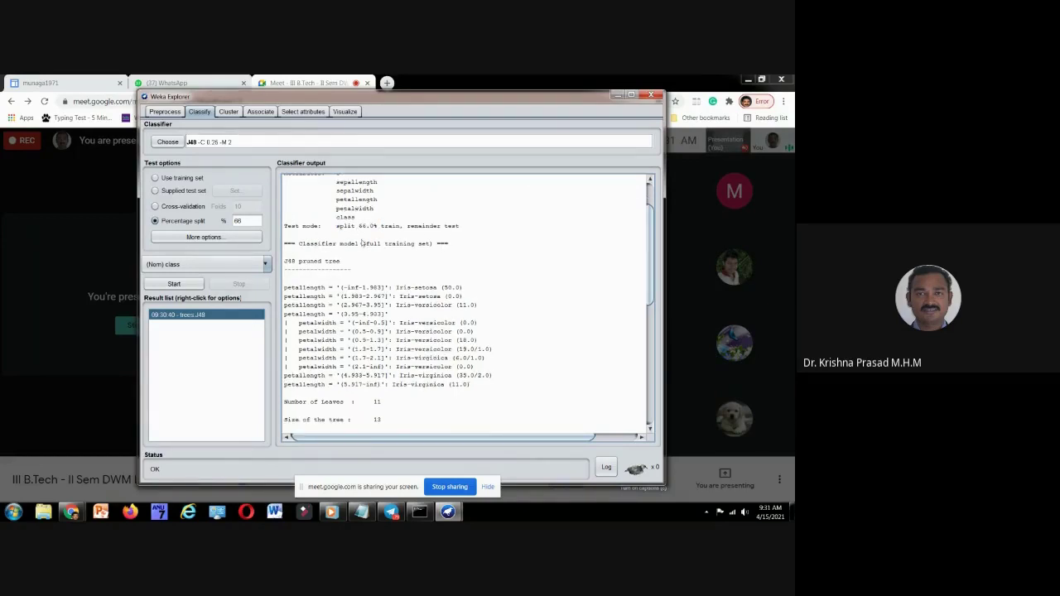
{"action": "scroll", "coordinate": [401, 248], "scroll_direction": "down", "scroll_amount": 1}
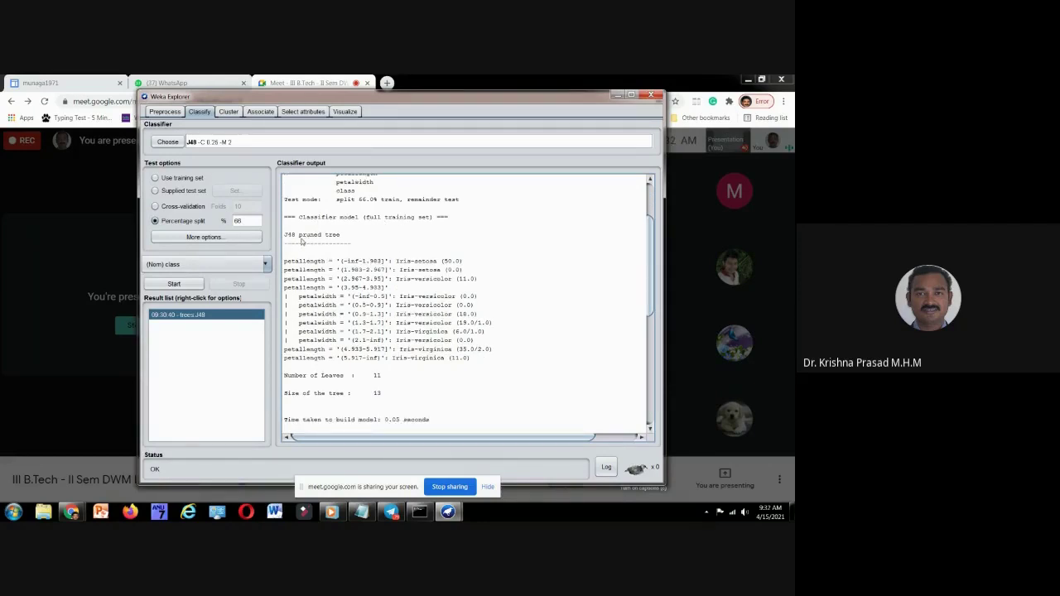
{"action": "left_click_drag", "start_coordinate": [299, 240], "coordinate": [343, 241]}
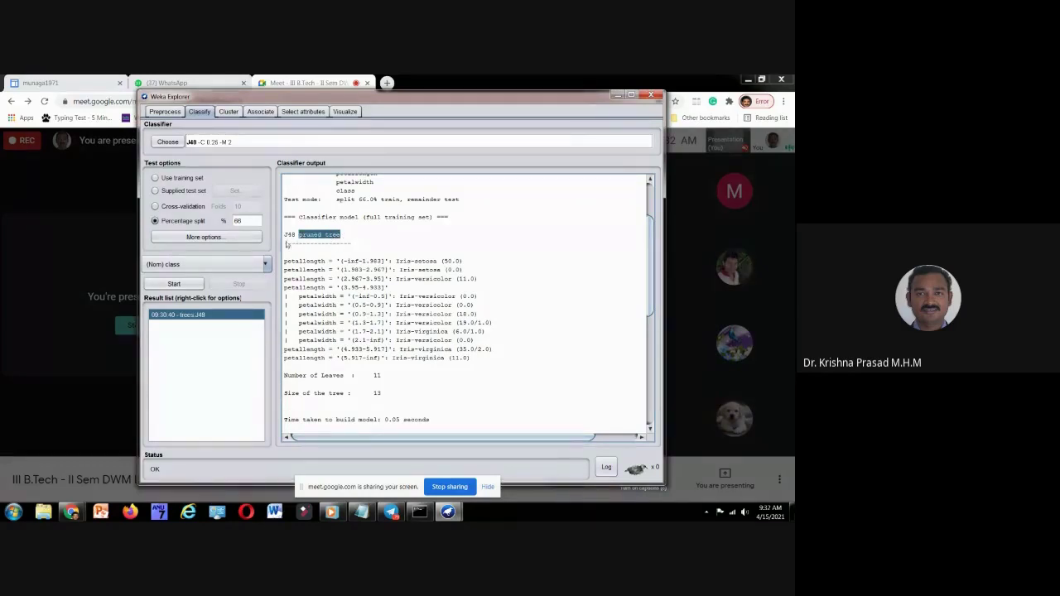
{"action": "left_click_drag", "start_coordinate": [284, 241], "coordinate": [298, 240]}
{"action": "left_click", "coordinate": [342, 267]}
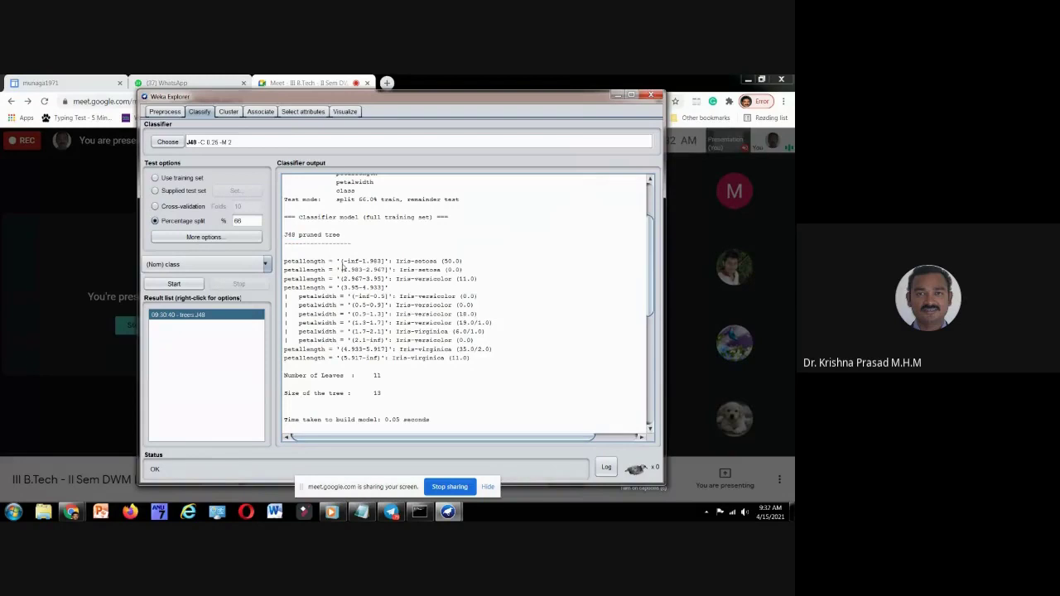
Examine the pruned tree's first branch by highlighting the petallength '(-inf-1.983]' condition and its Iris-setosa class.
{"action": "scroll", "coordinate": [363, 263], "scroll_direction": "down", "scroll_amount": 1}
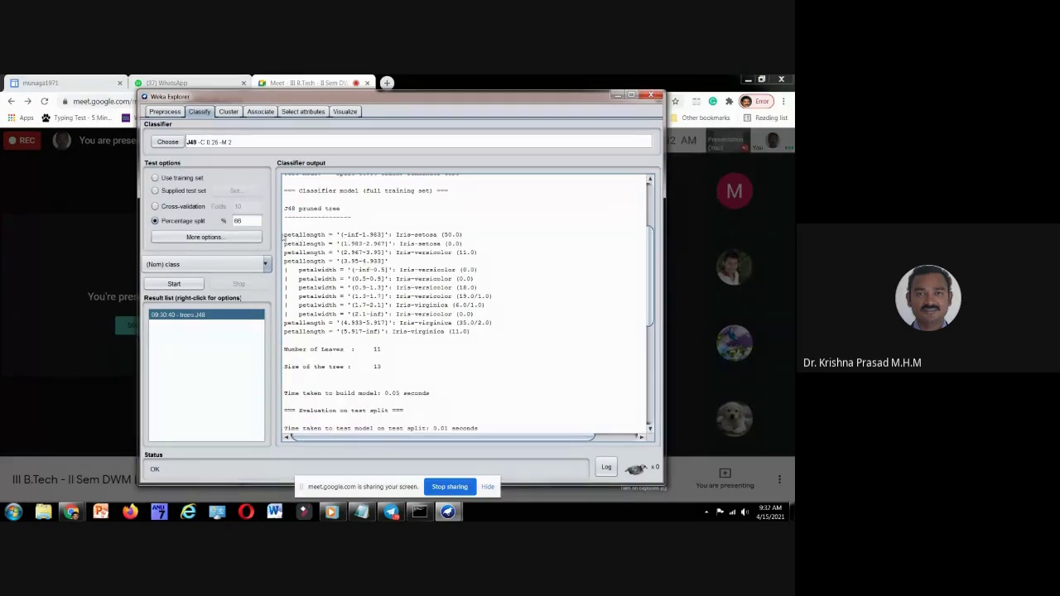
{"action": "left_click_drag", "start_coordinate": [285, 238], "coordinate": [330, 241]}
{"action": "left_click", "coordinate": [330, 241]}
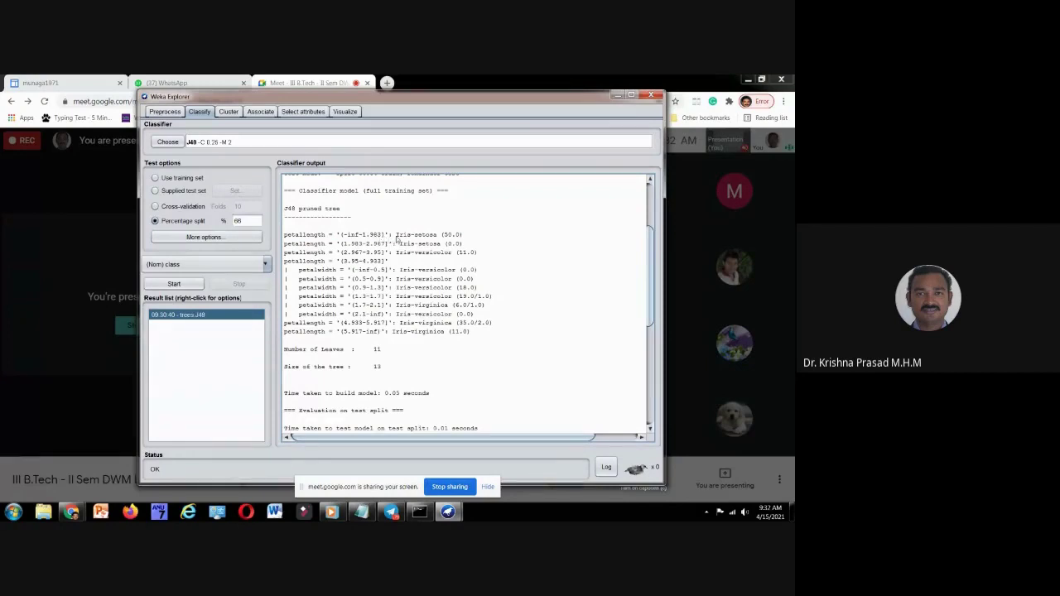
{"action": "left_click_drag", "start_coordinate": [395, 236], "coordinate": [445, 236]}
{"action": "left_click", "coordinate": [464, 238]}
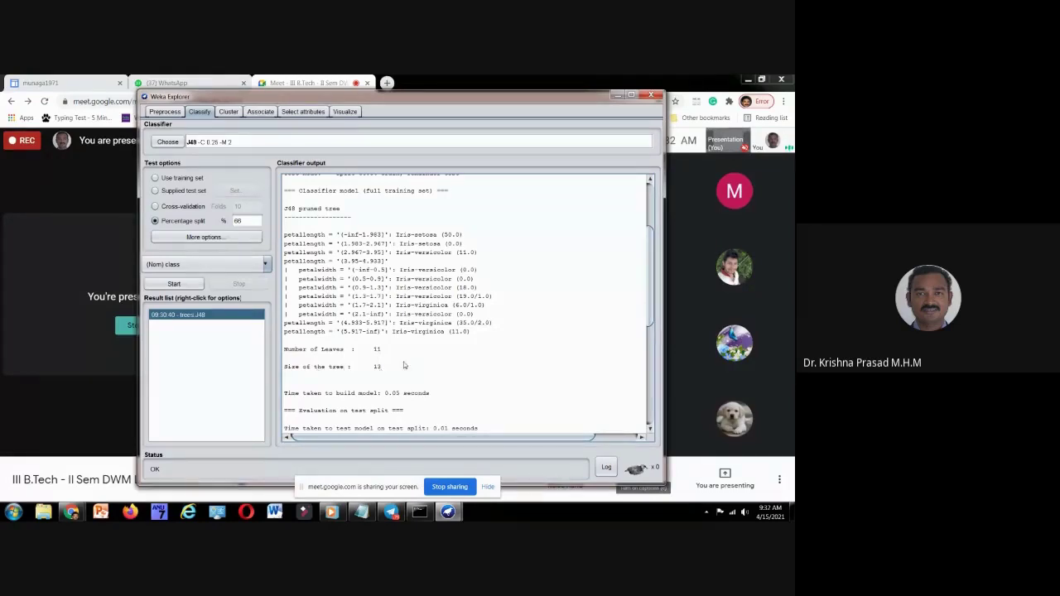
Examine the evaluation summary, highlighting the counts of correctly and incorrectly classified instances and the percentage classified correctly.
{"action": "scroll", "coordinate": [404, 365], "scroll_direction": "down", "scroll_amount": 2}
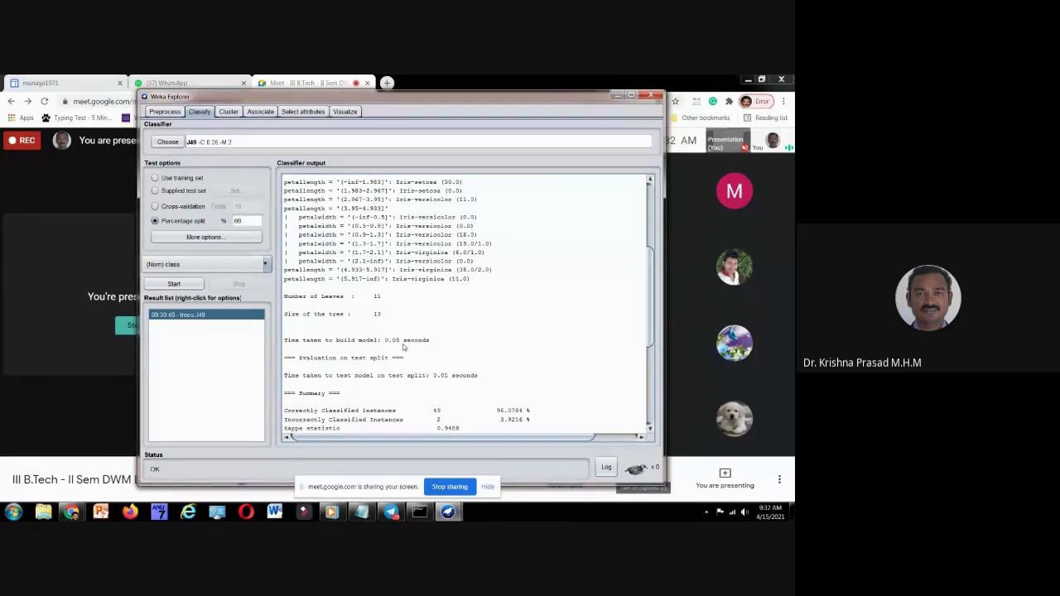
{"action": "scroll", "coordinate": [404, 347], "scroll_direction": "down", "scroll_amount": 1}
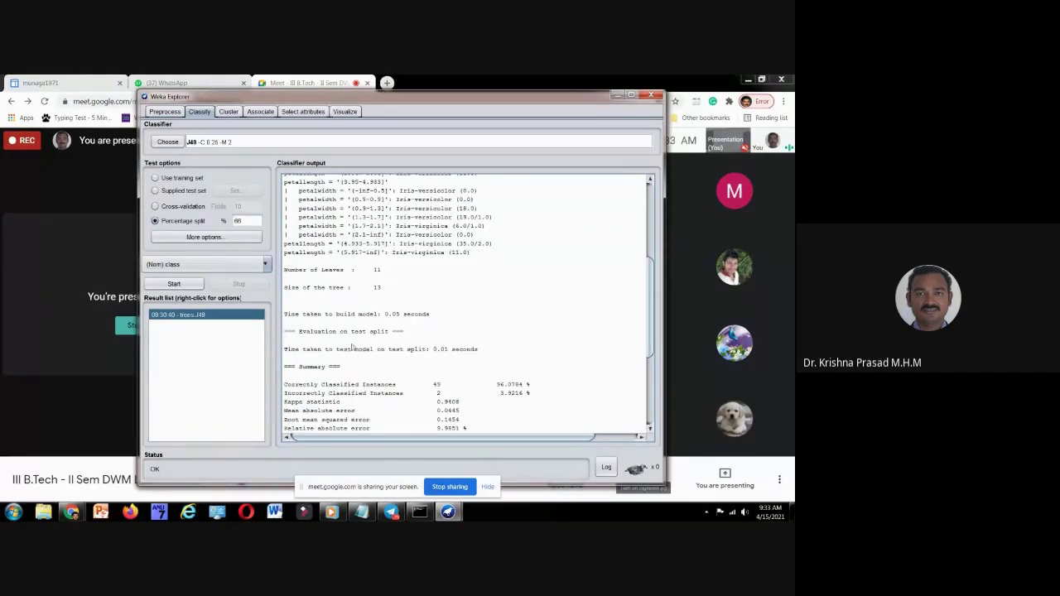
{"action": "scroll", "coordinate": [356, 337], "scroll_direction": "down", "scroll_amount": 1}
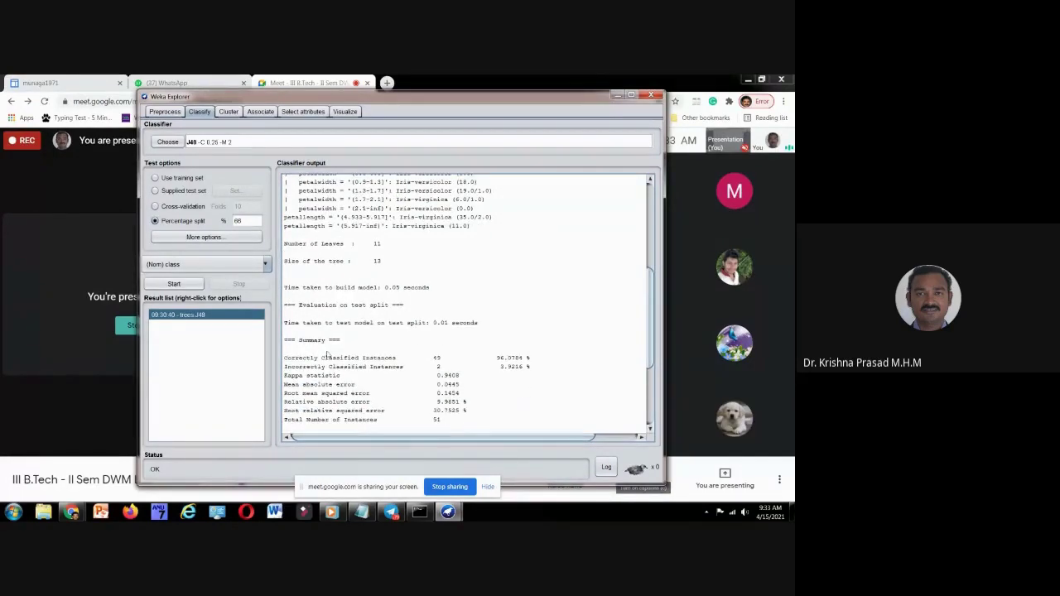
{"action": "scroll", "coordinate": [319, 346], "scroll_direction": "down", "scroll_amount": 1}
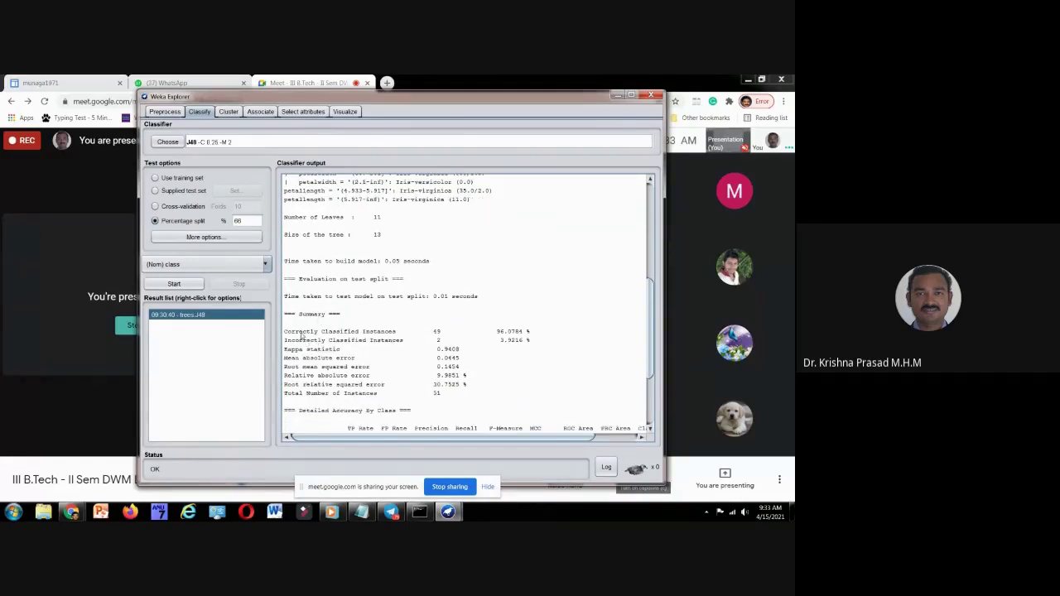
{"action": "left_click_drag", "start_coordinate": [298, 332], "coordinate": [443, 334]}
{"action": "left_click", "coordinate": [389, 342]}
{"action": "scroll", "coordinate": [443, 334], "scroll_direction": "down", "scroll_amount": 1}
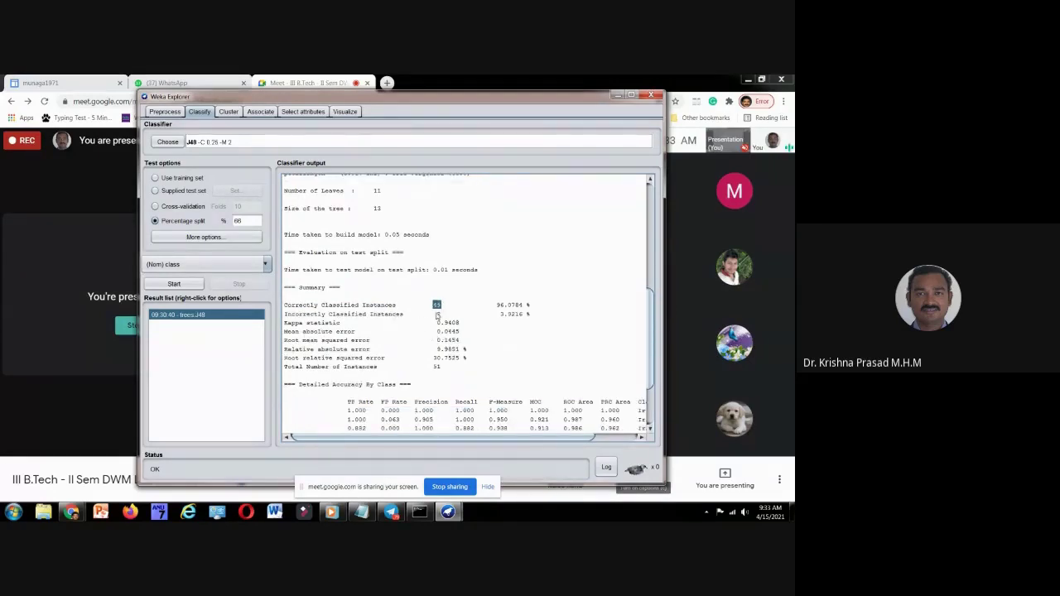
{"action": "left_click_drag", "start_coordinate": [436, 315], "coordinate": [443, 316]}
{"action": "left_click", "coordinate": [438, 315]}
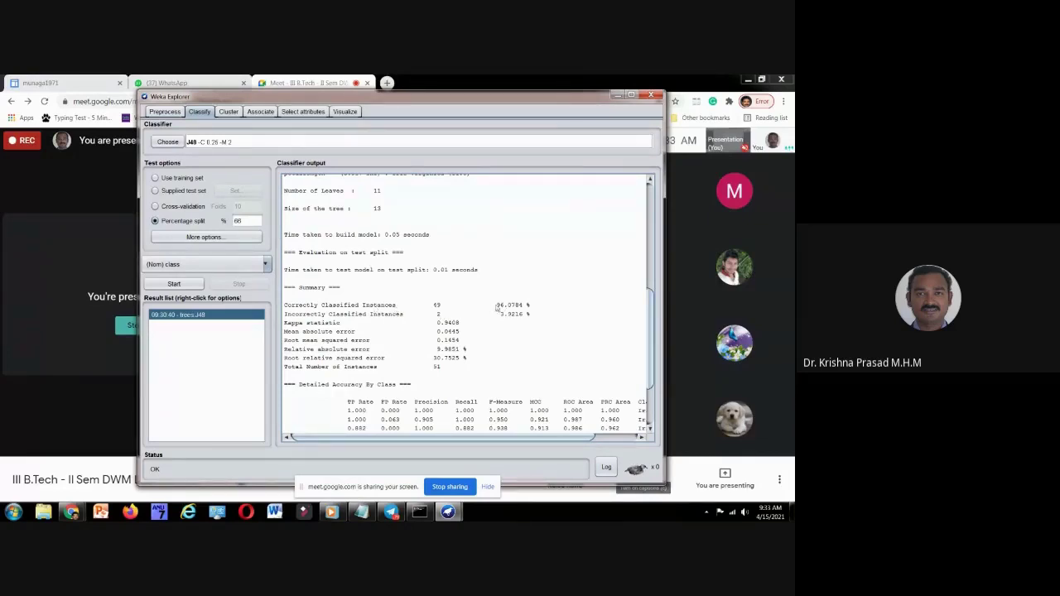
{"action": "left_click_drag", "start_coordinate": [496, 305], "coordinate": [526, 307]}
{"action": "left_click", "coordinate": [525, 306]}
{"action": "scroll", "coordinate": [349, 314], "scroll_direction": "down", "scroll_amount": 2}
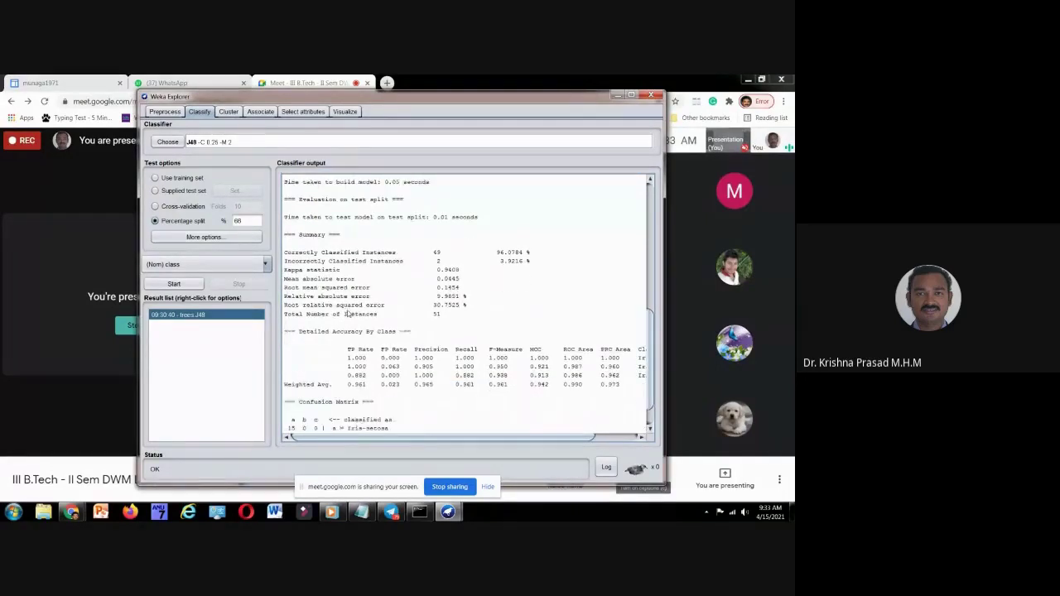
Visualize the J48 result's decision tree, enlarge and reposition its window, and fit the tree to the screen.
{"action": "right_click", "coordinate": [193, 320]}
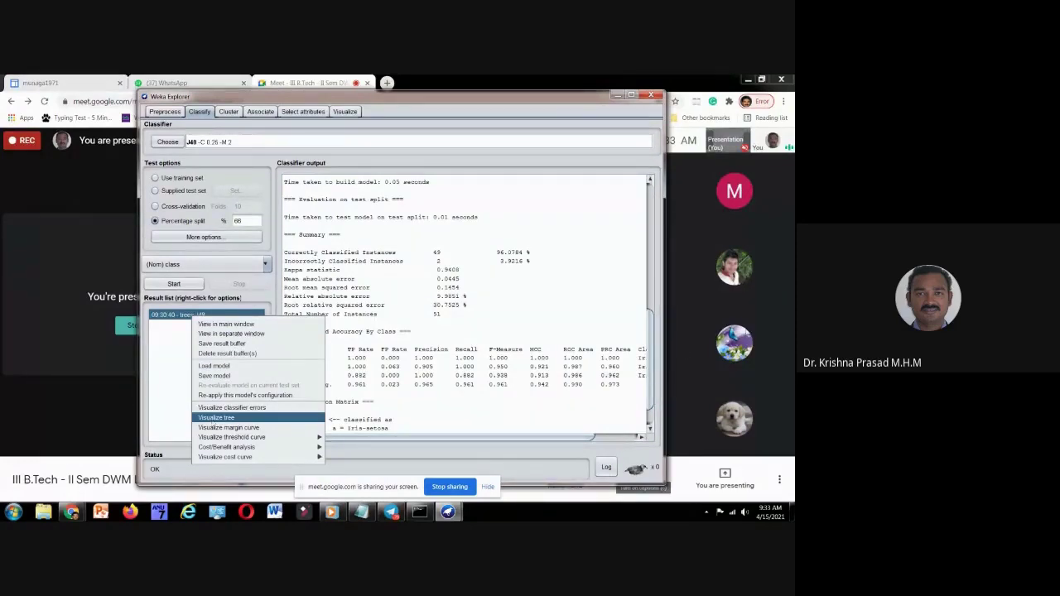
{"action": "left_click", "coordinate": [216, 417]}
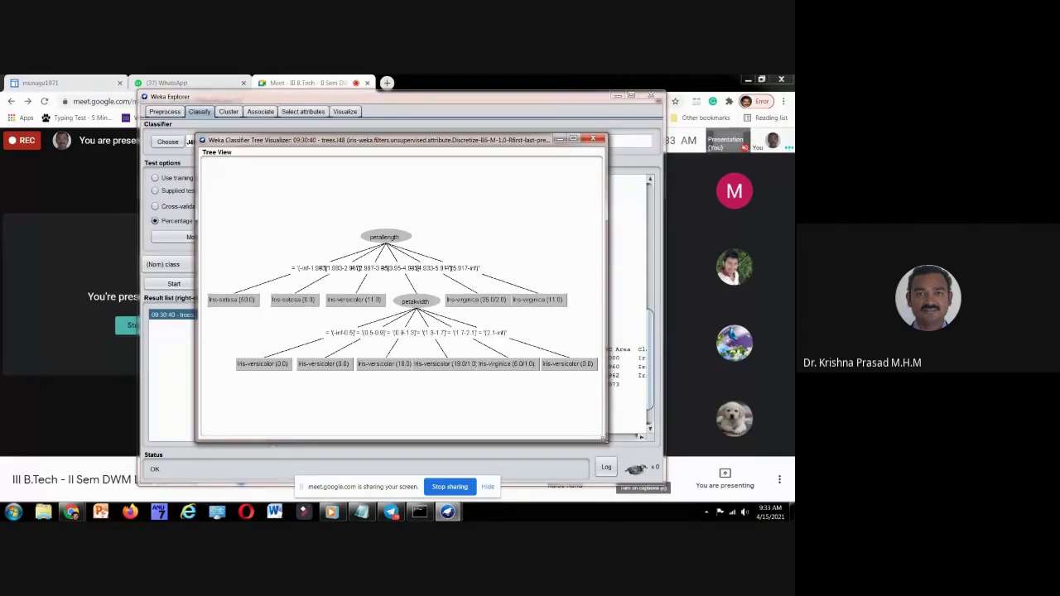
{"action": "left_click_drag", "start_coordinate": [607, 440], "coordinate": [768, 477]}
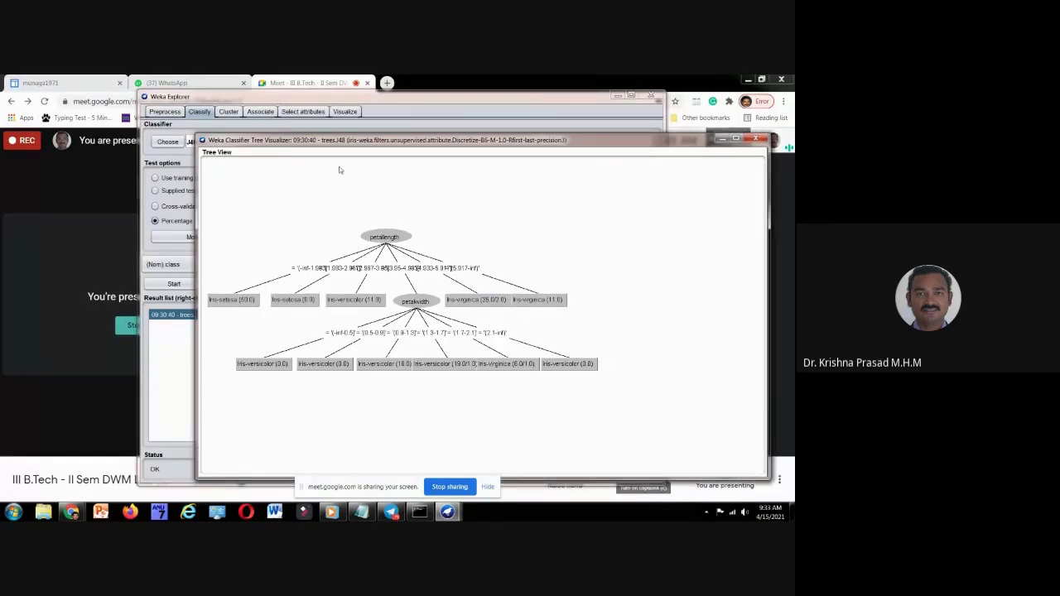
{"action": "left_click_drag", "start_coordinate": [349, 141], "coordinate": [300, 113]}
{"action": "right_click", "coordinate": [468, 201]}
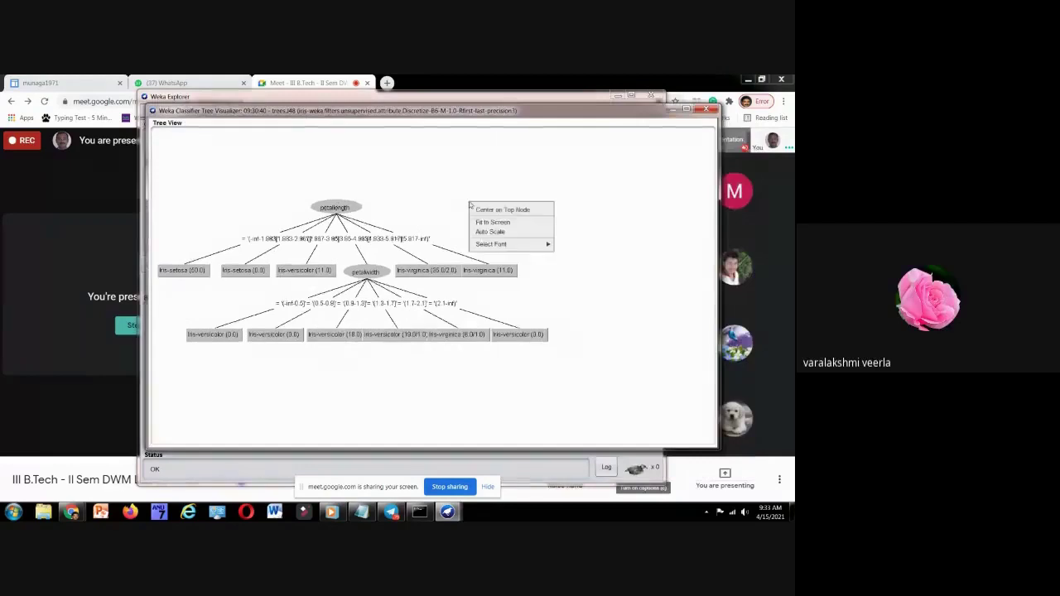
{"action": "left_click", "coordinate": [482, 222]}
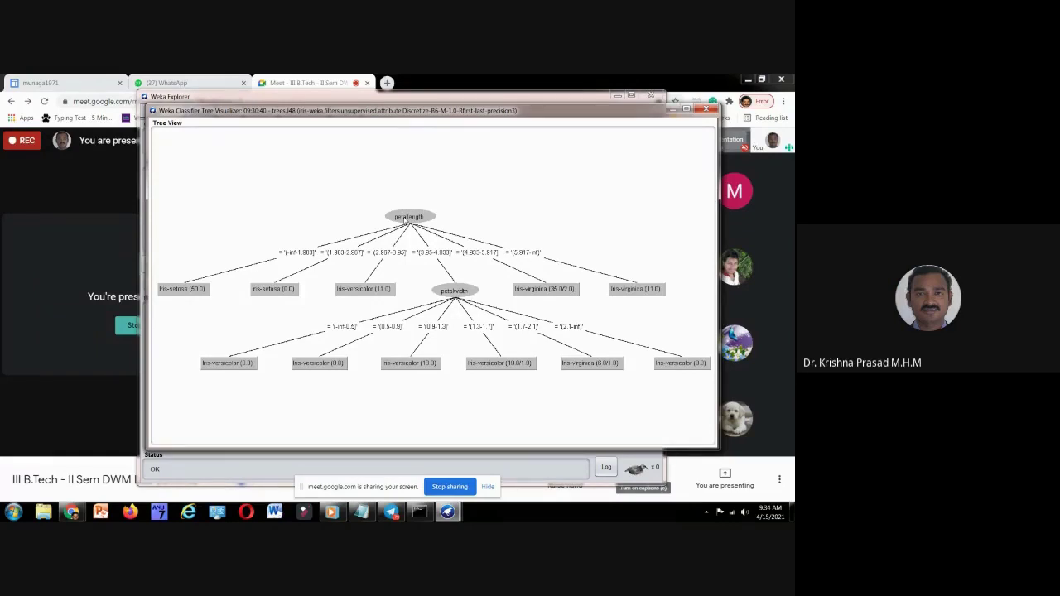
Try to view the instances behind the petallength root node, and close the tree visualizer.
{"action": "left_click", "coordinate": [406, 219]}
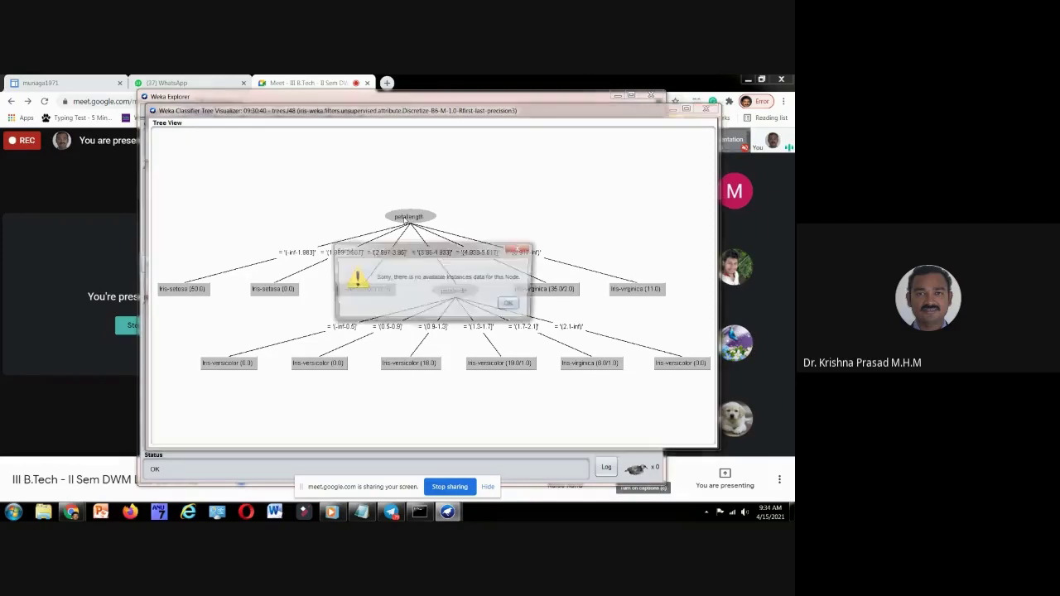
{"action": "left_click", "coordinate": [512, 304]}
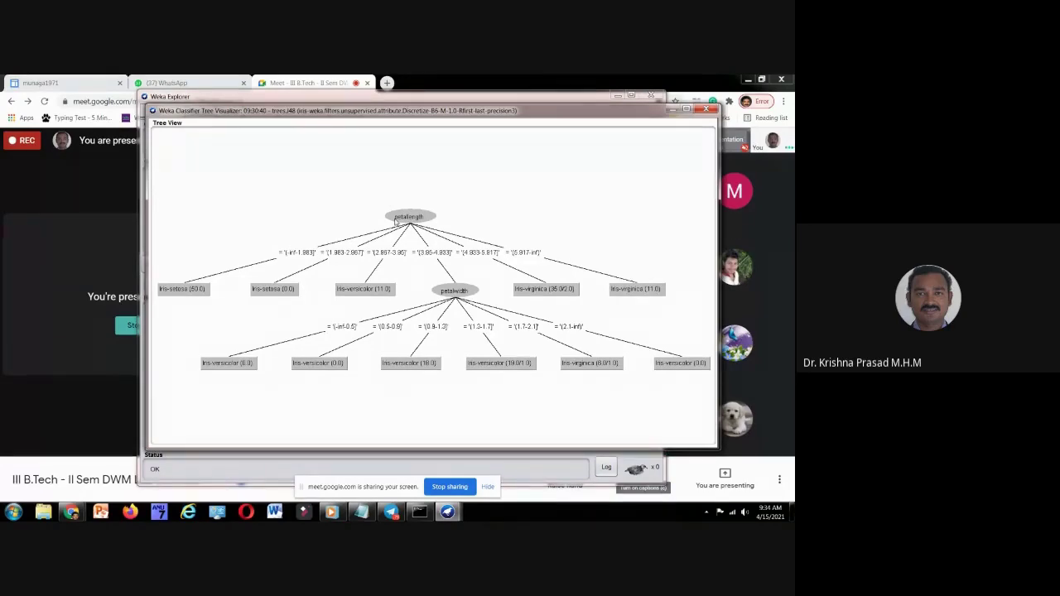
{"action": "left_click", "coordinate": [705, 109]}
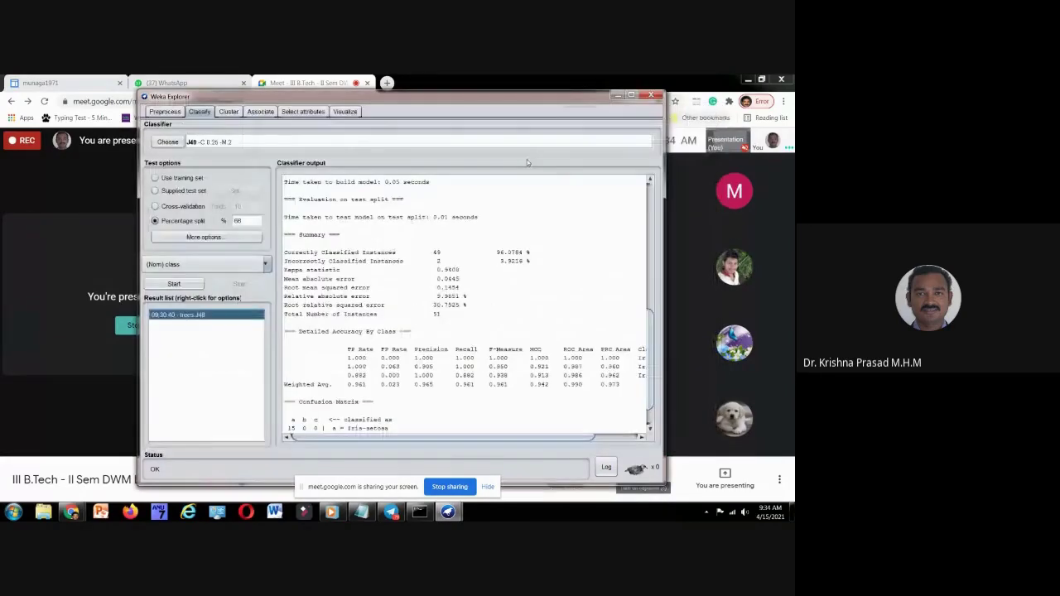
Go to the end of the classifier output and highlight the Confusion Matrix heading.
{"action": "scroll", "coordinate": [337, 349], "scroll_direction": "down", "scroll_amount": 2}
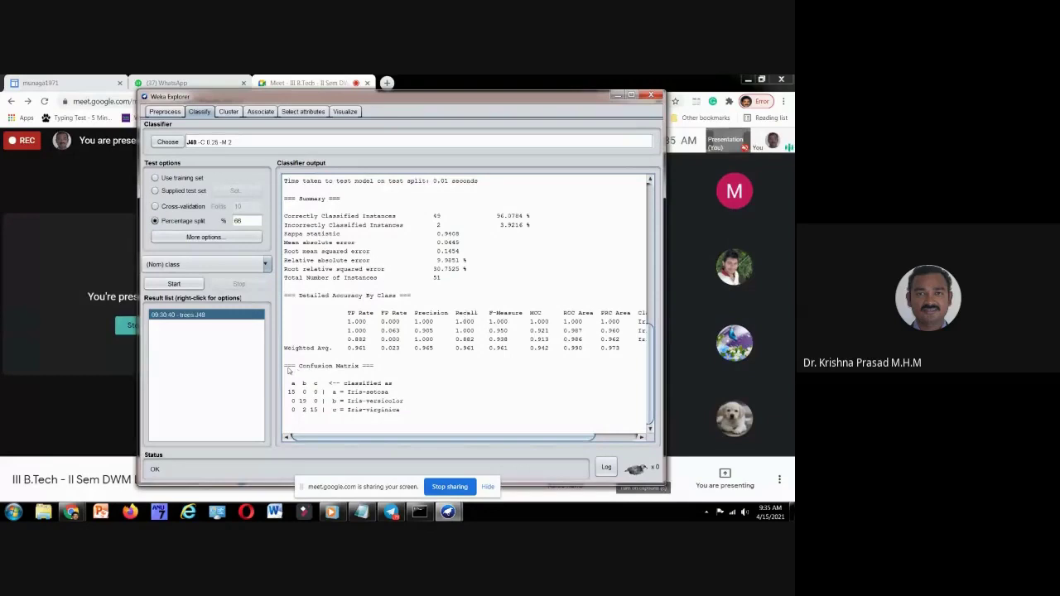
{"action": "left_click_drag", "start_coordinate": [285, 371], "coordinate": [375, 373]}
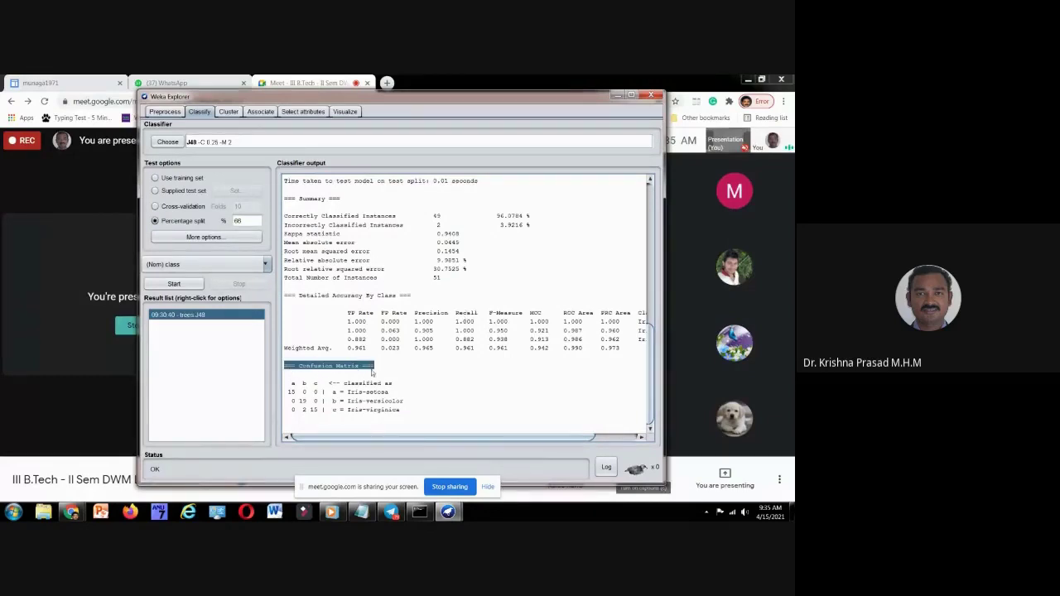
{"action": "left_click", "coordinate": [372, 371]}
Review the classifier output from the start, highlighting the correctly and incorrectly classified figures and the total number of instances.
{"action": "scroll", "coordinate": [469, 284], "scroll_direction": "up", "scroll_amount": 15}
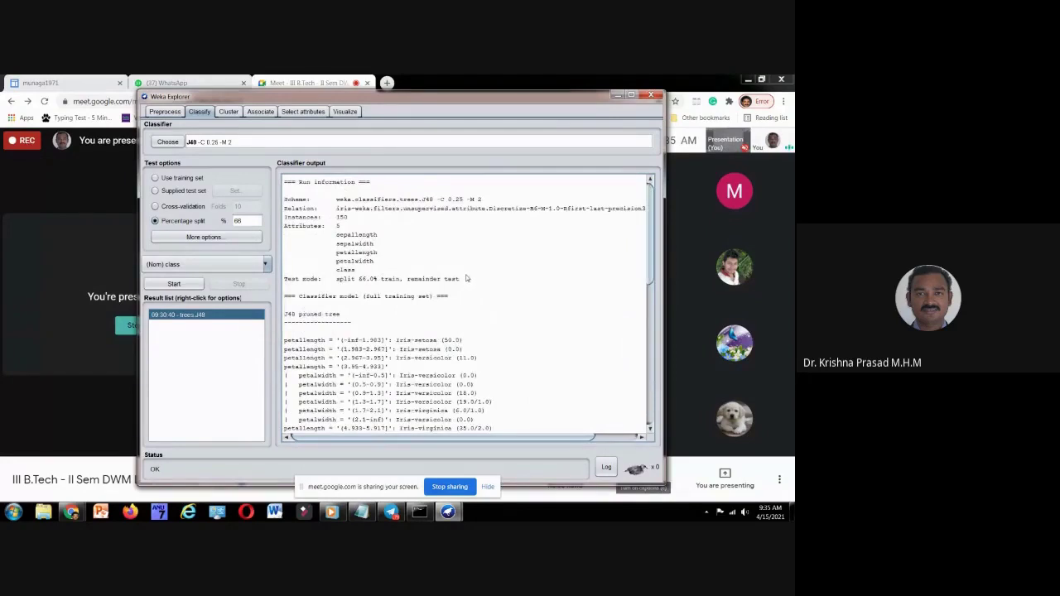
{"action": "scroll", "coordinate": [466, 279], "scroll_direction": "down", "scroll_amount": 1}
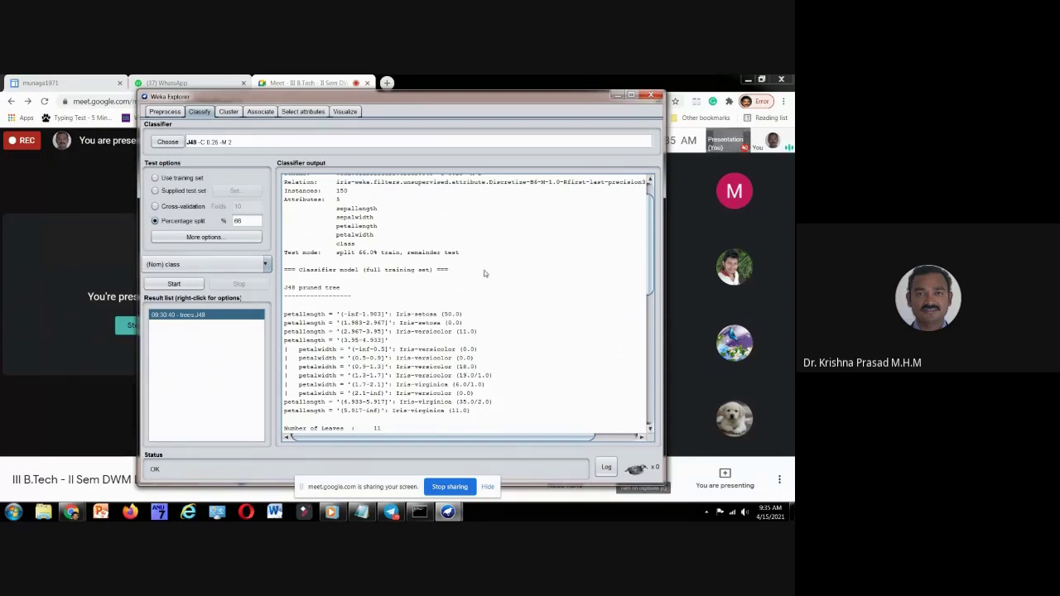
{"action": "scroll", "coordinate": [485, 273], "scroll_direction": "down", "scroll_amount": 7}
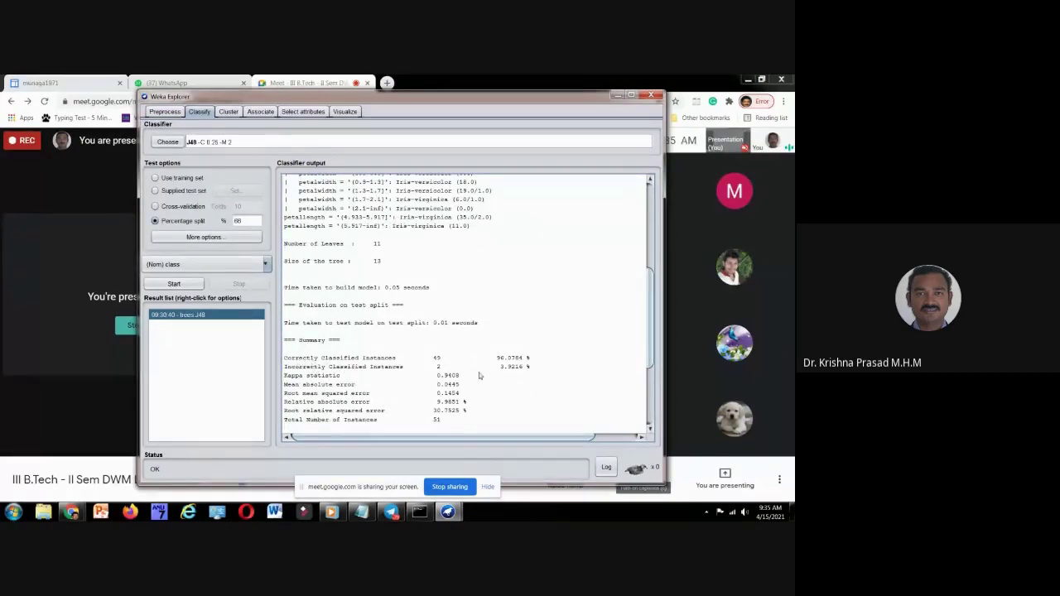
{"action": "left_click_drag", "start_coordinate": [428, 358], "coordinate": [553, 370]}
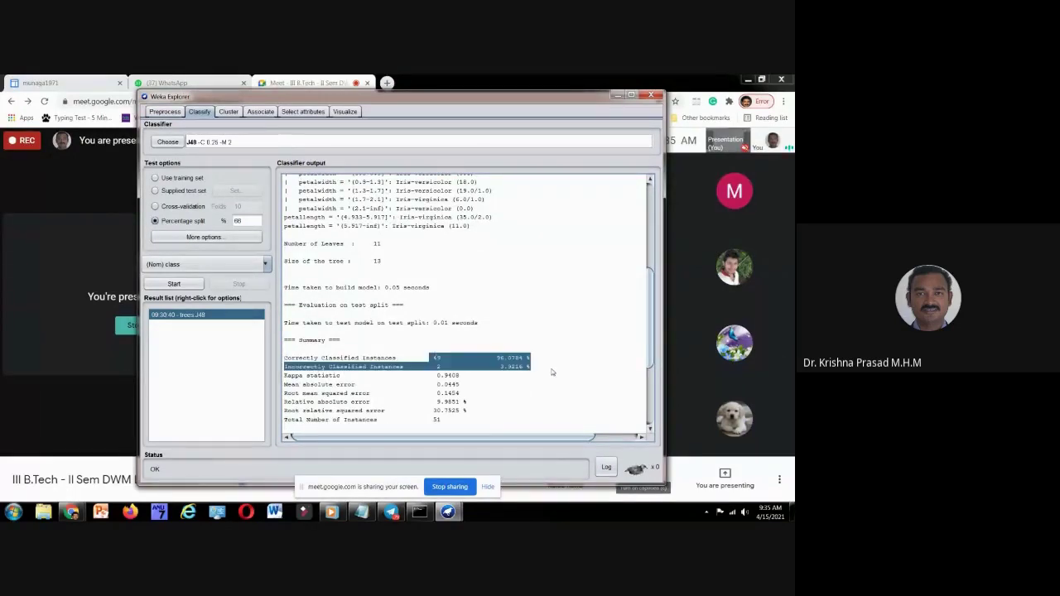
{"action": "scroll", "coordinate": [548, 372], "scroll_direction": "down", "scroll_amount": 4}
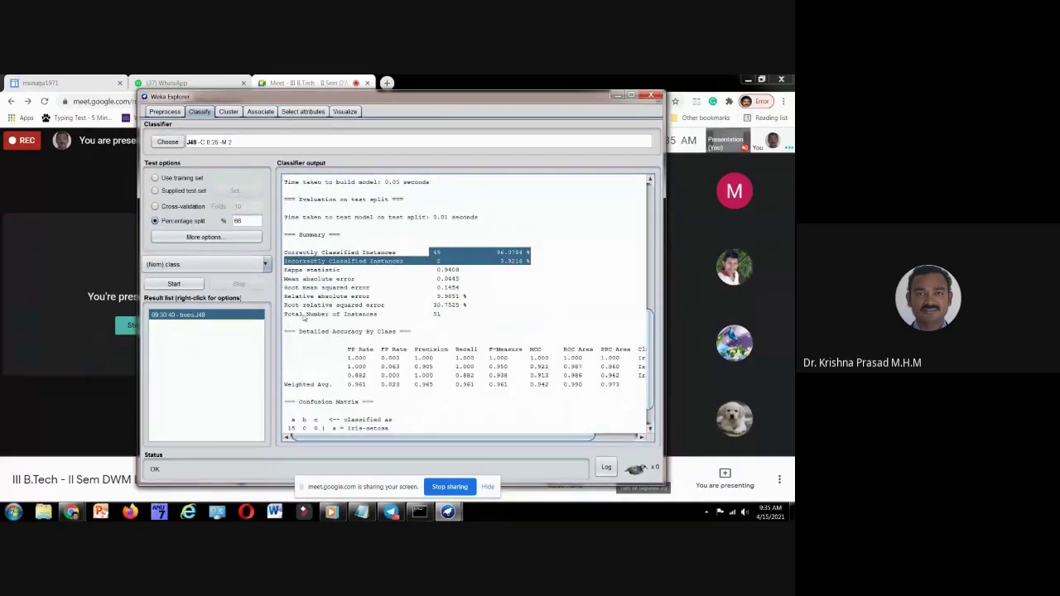
{"action": "left_click", "coordinate": [439, 317]}
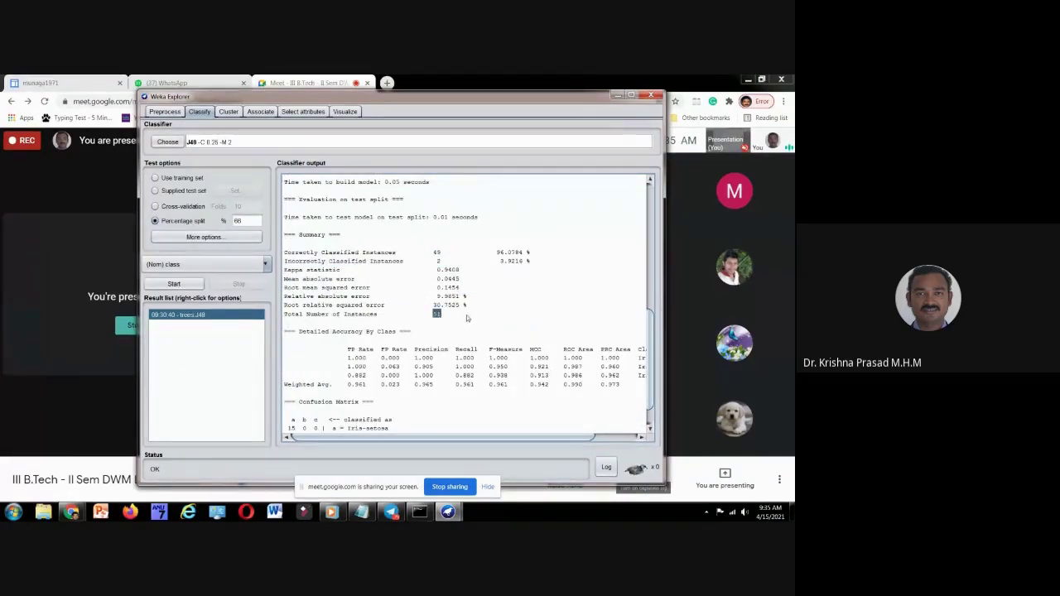
Examine the confusion matrix, highlighting the misclassified Iris-virginica cell, the Iris-versicolor label and the matrix as a whole.
{"action": "scroll", "coordinate": [467, 318], "scroll_direction": "down", "scroll_amount": 2}
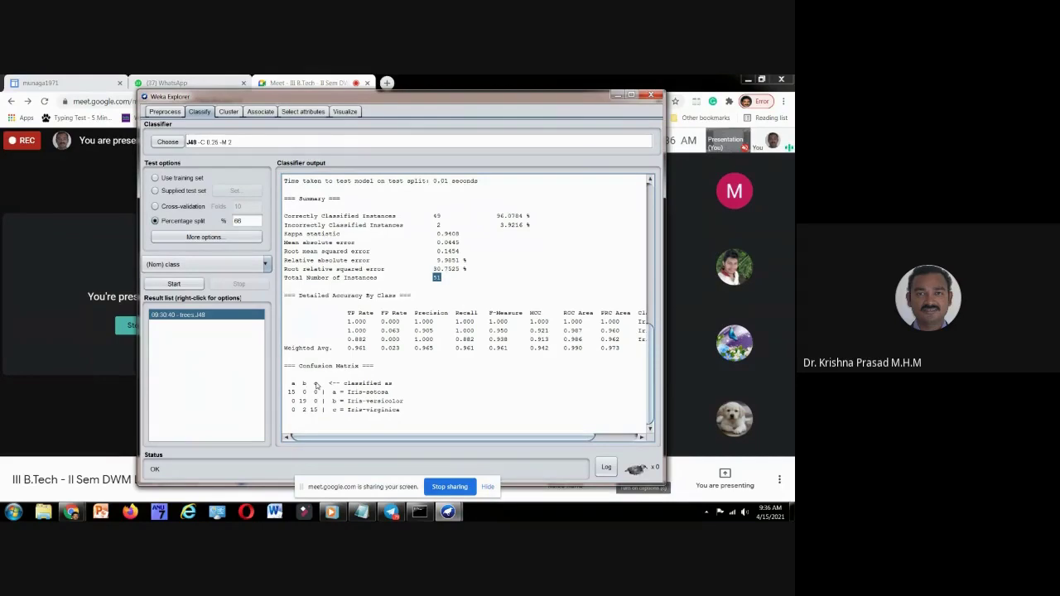
{"action": "double_click", "coordinate": [305, 410]}
{"action": "left_click", "coordinate": [350, 406]}
{"action": "left_click_drag", "start_coordinate": [350, 402], "coordinate": [397, 403]}
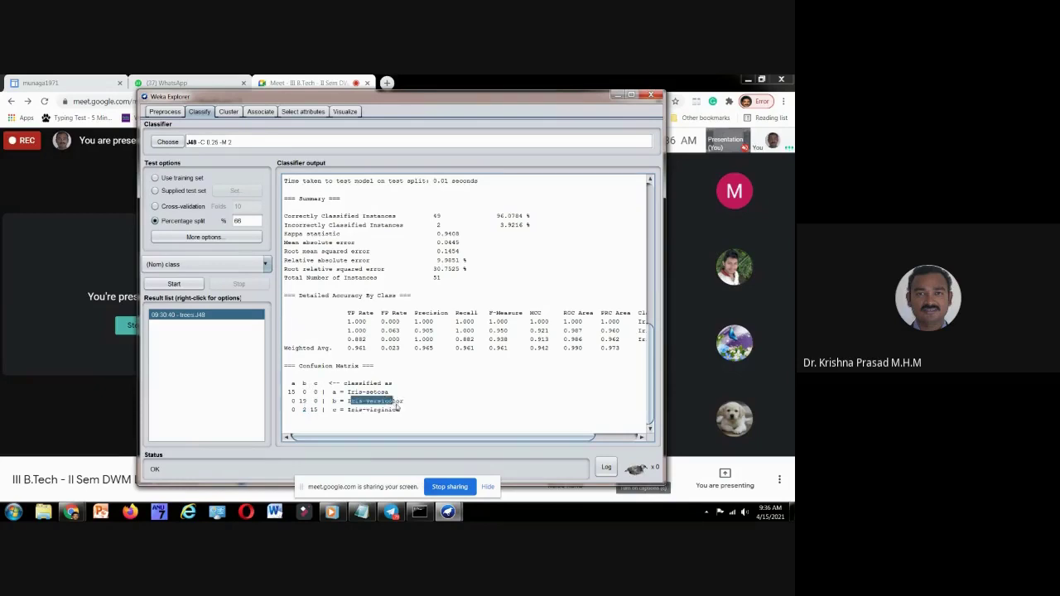
{"action": "left_click", "coordinate": [398, 406]}
{"action": "left_click_drag", "start_coordinate": [403, 413], "coordinate": [288, 382]}
{"action": "left_click", "coordinate": [295, 394]}
{"action": "left_click_drag", "start_coordinate": [289, 390], "coordinate": [404, 414]}
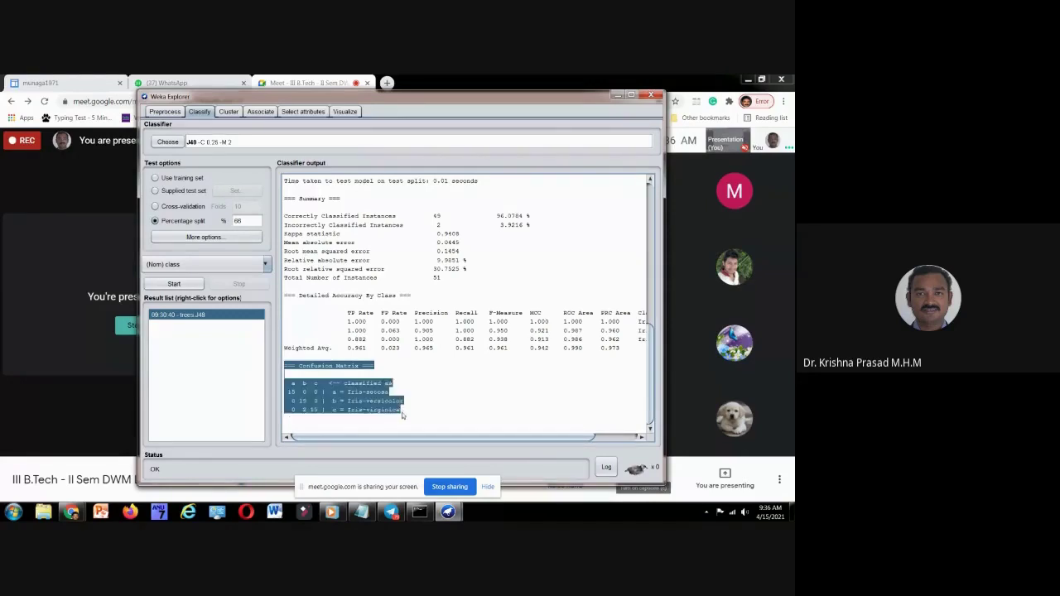
{"action": "left_click", "coordinate": [434, 410]}
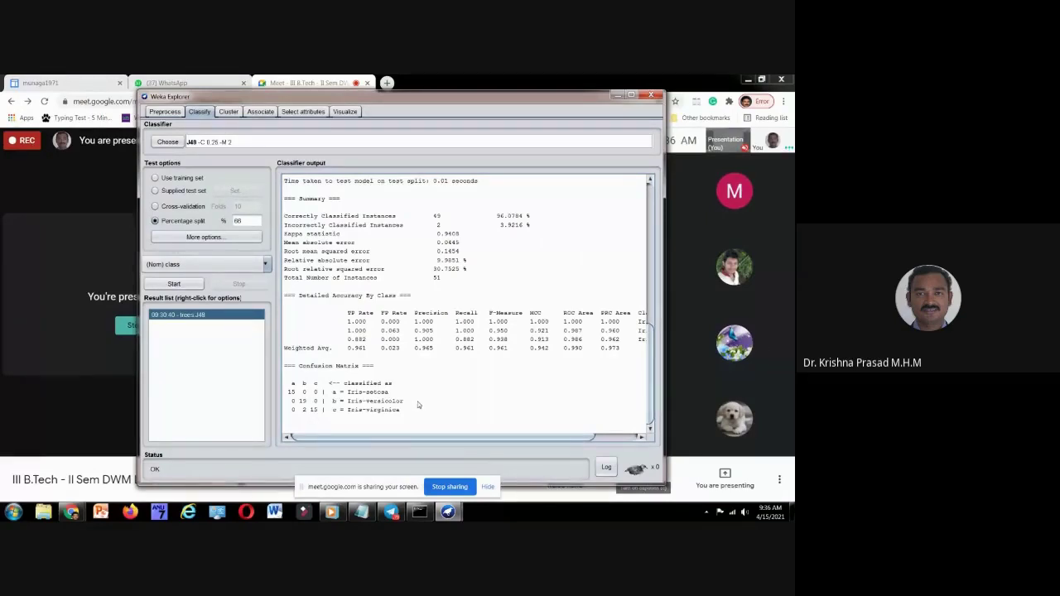
Minimize the Weka Explorer, switch to Chrome and open the LectureNotes on Data Mining and Feedback form page in a new tab.
{"action": "left_click", "coordinate": [617, 96]}
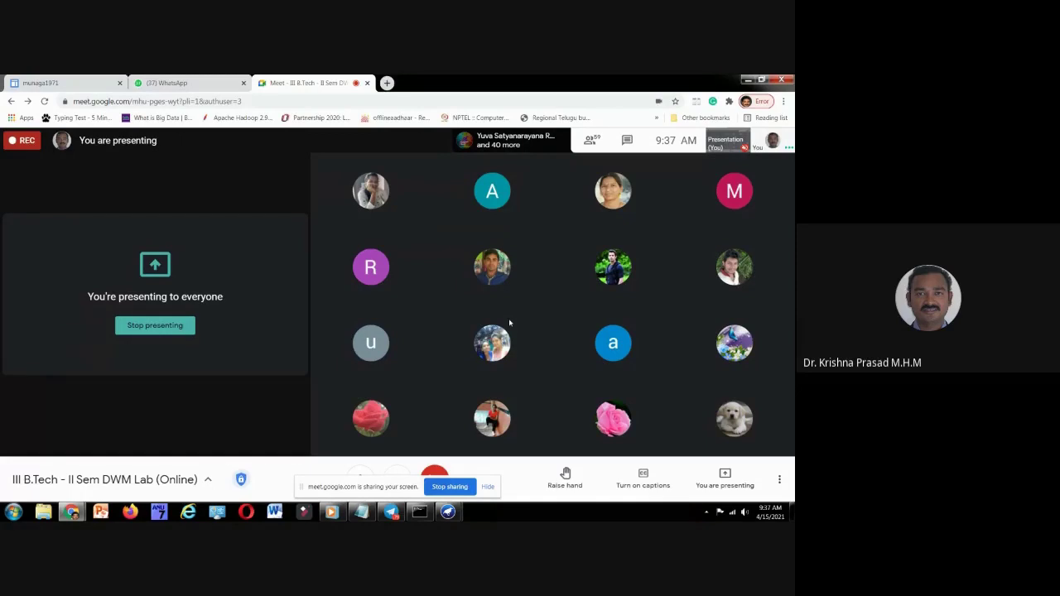
{"action": "mouse_move", "coordinate": [494, 194]}
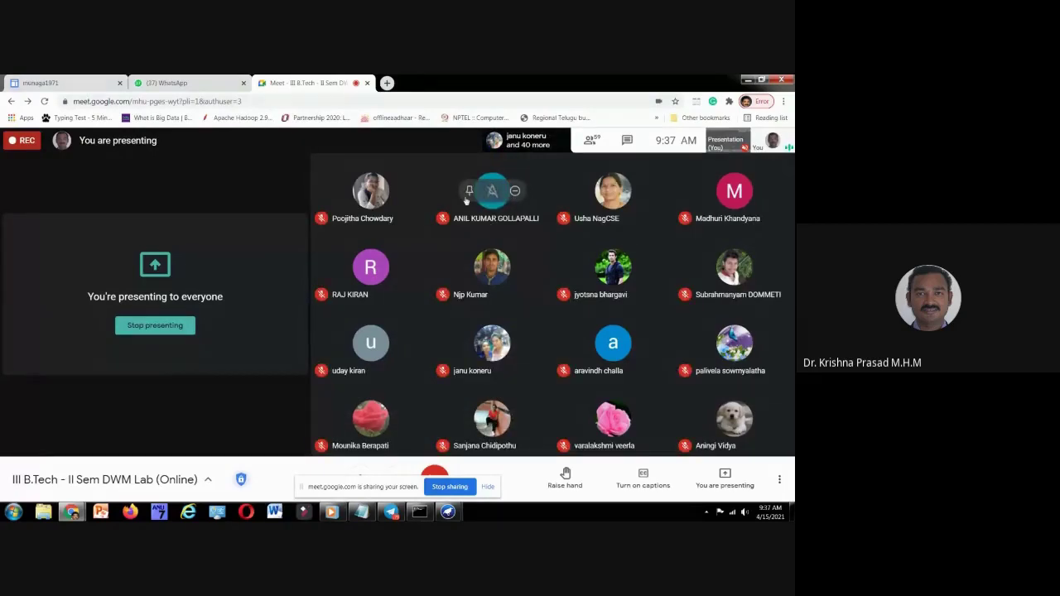
{"action": "mouse_move", "coordinate": [590, 280]}
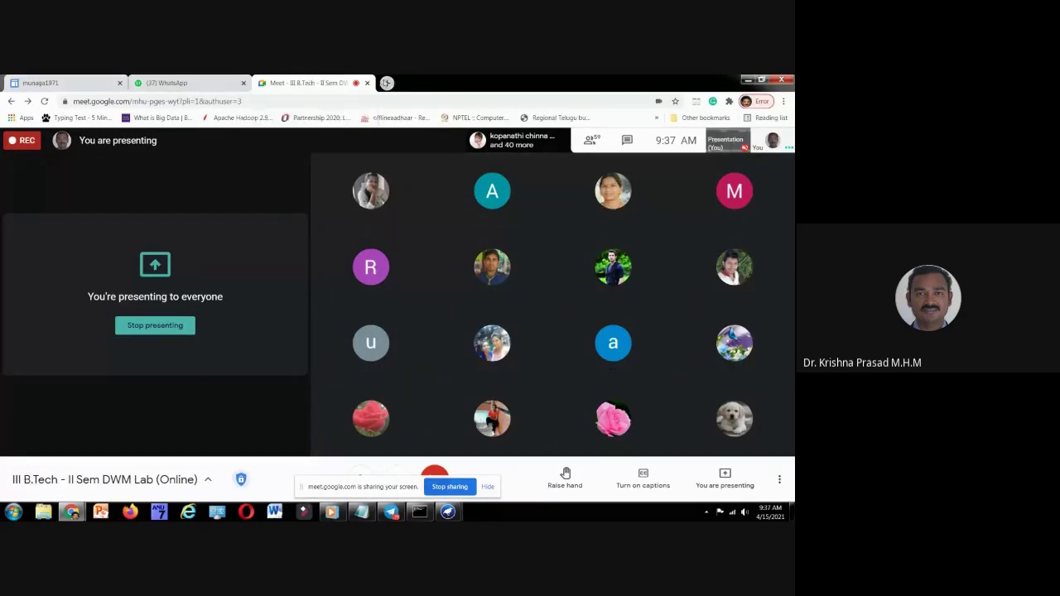
{"action": "left_click", "coordinate": [386, 83]}
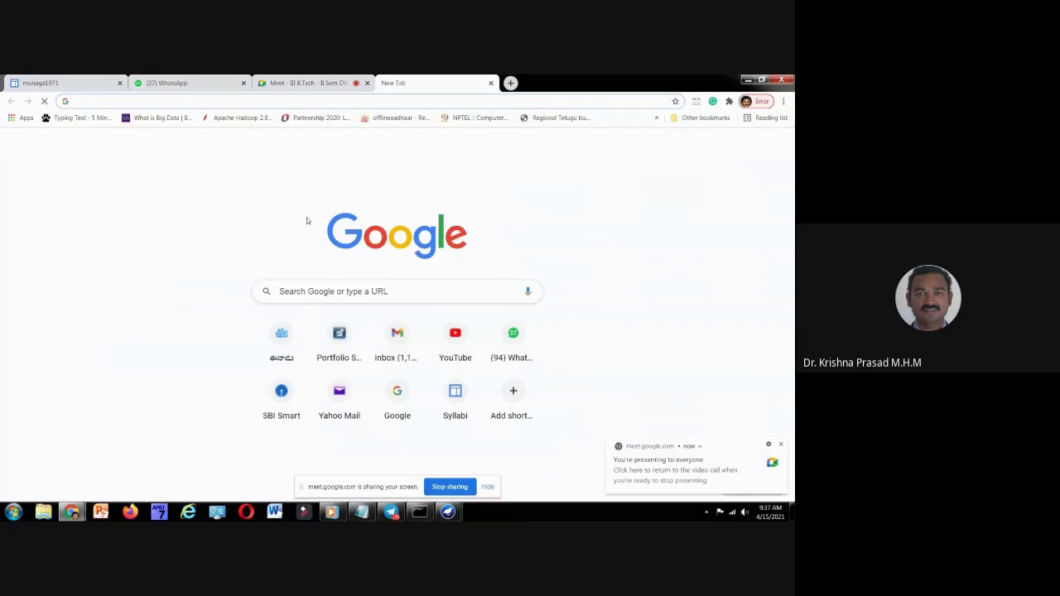
{"action": "type", "text": "muna"}
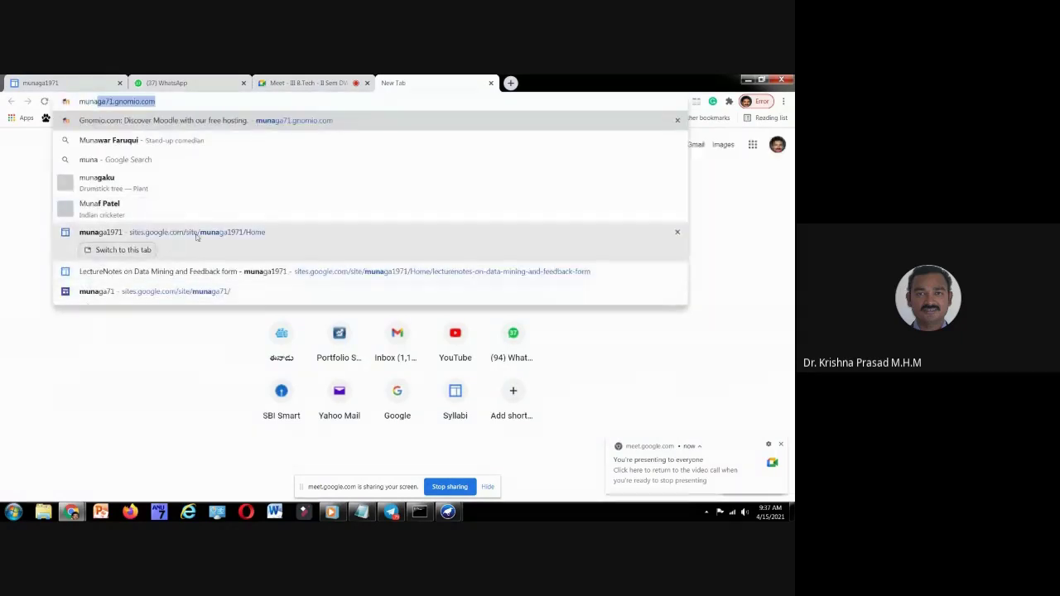
{"action": "left_click", "coordinate": [197, 234]}
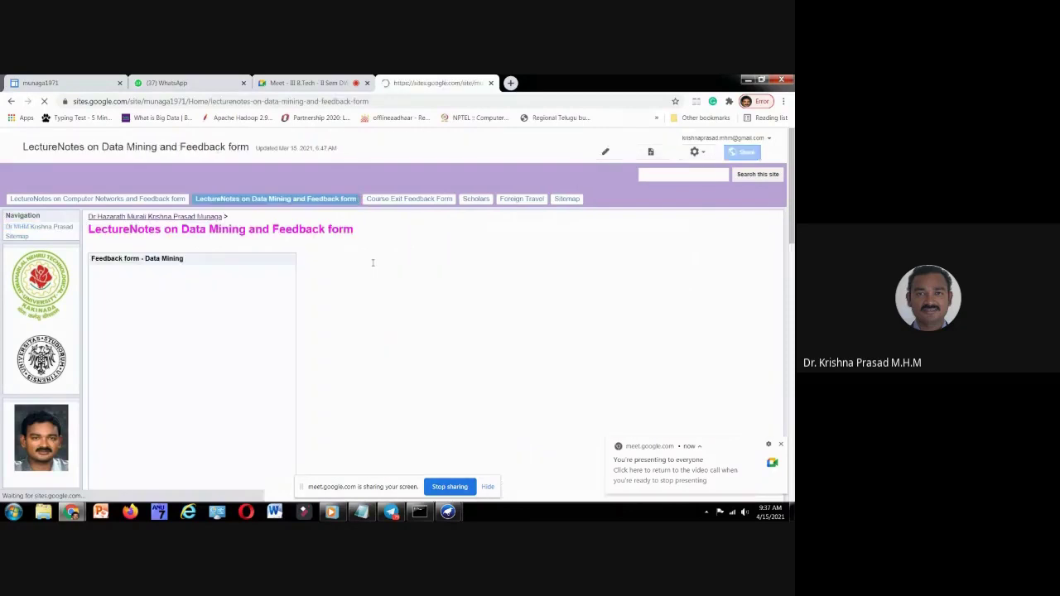
Enter "WEKA Filter" as the title of the topic/discussion in the embedded Data Mining feedback form.
{"action": "scroll", "coordinate": [348, 262], "scroll_direction": "down", "scroll_amount": 1}
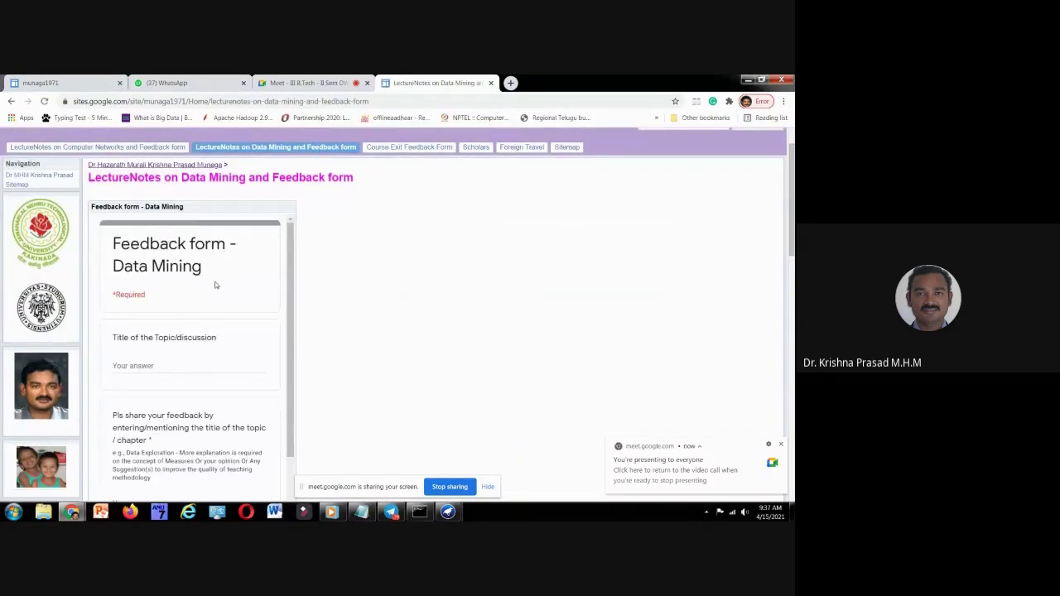
{"action": "scroll", "coordinate": [214, 285], "scroll_direction": "down", "scroll_amount": 1}
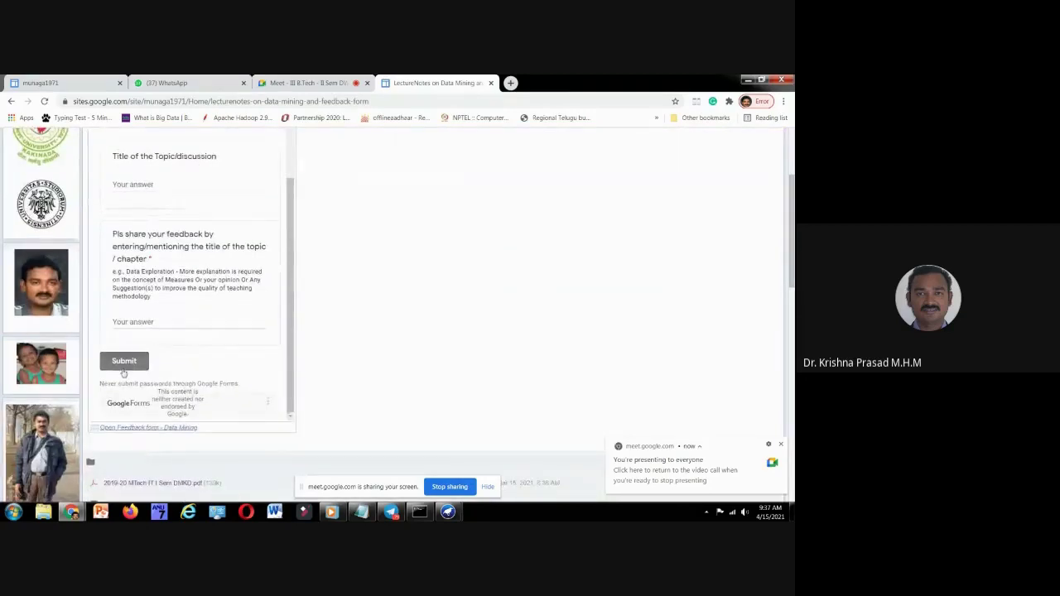
{"action": "scroll", "coordinate": [126, 360], "scroll_direction": "up", "scroll_amount": 1}
{"action": "scroll", "coordinate": [126, 360], "scroll_direction": "up", "scroll_amount": 2}
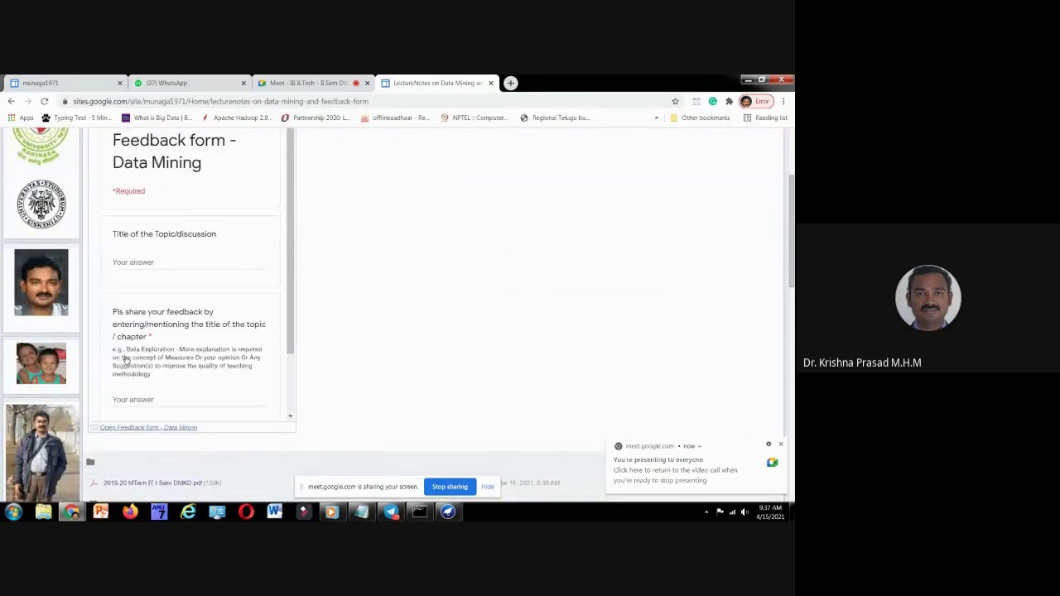
{"action": "left_click", "coordinate": [142, 262]}
{"action": "type", "text": "WEKA Filer"}
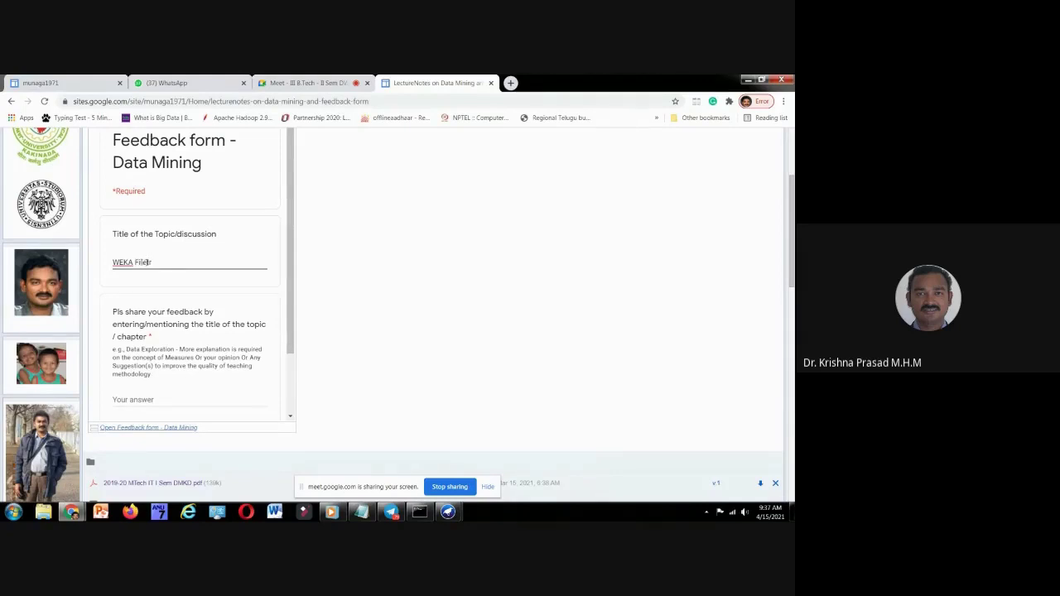
{"action": "key", "text": "BackSpace"}
{"action": "key", "text": "BackSpace"}
{"action": "key", "text": "BackSpace"}
{"action": "type", "text": "ter"}
Enter "Attribute Based Discretization" as the feedback answer and check the spelling suggestions for "Discretization", keeping the word.
{"action": "left_click", "coordinate": [155, 398]}
{"action": "type", "text": "Att"}
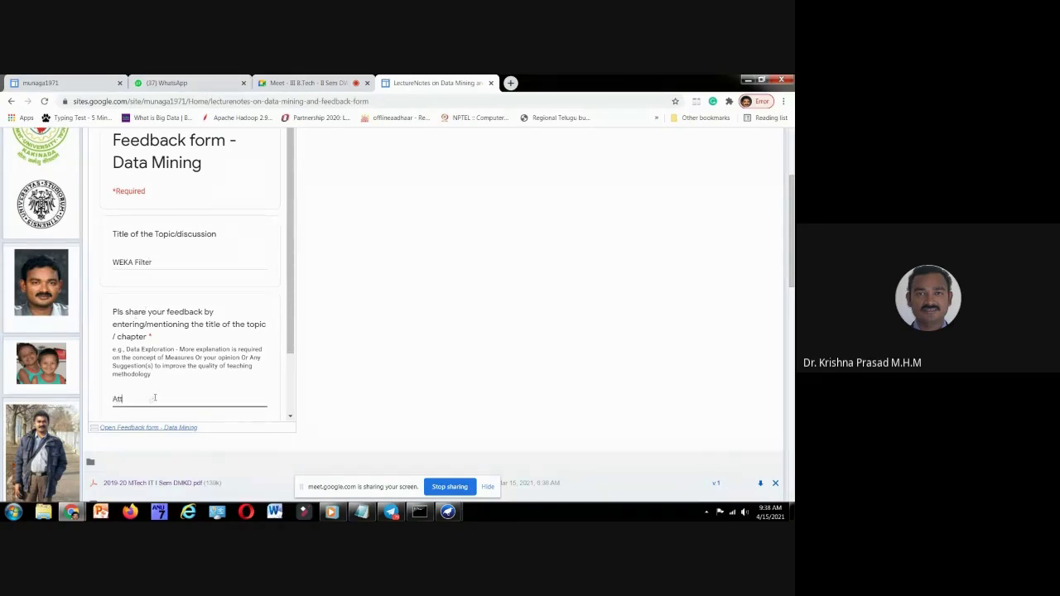
{"action": "type", "text": "ribute Based Discretization"}
{"action": "left_click", "coordinate": [187, 398]}
{"action": "right_click", "coordinate": [187, 398]}
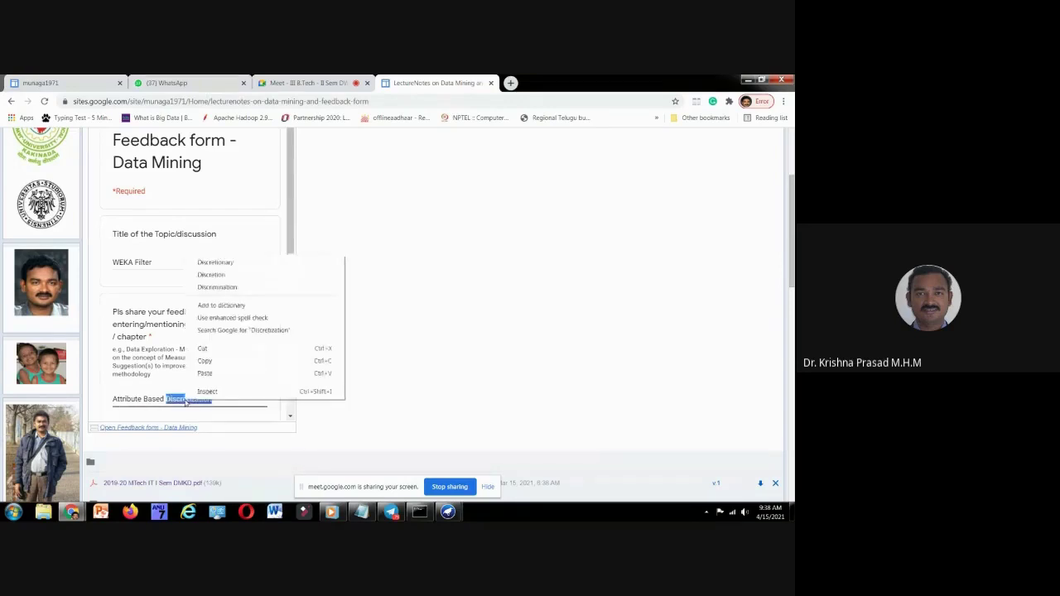
{"action": "left_click", "coordinate": [404, 288]}
Submit the Data Mining feedback form and bring up a blank form for another response.
{"action": "scroll", "coordinate": [404, 289], "scroll_direction": "down", "scroll_amount": 5}
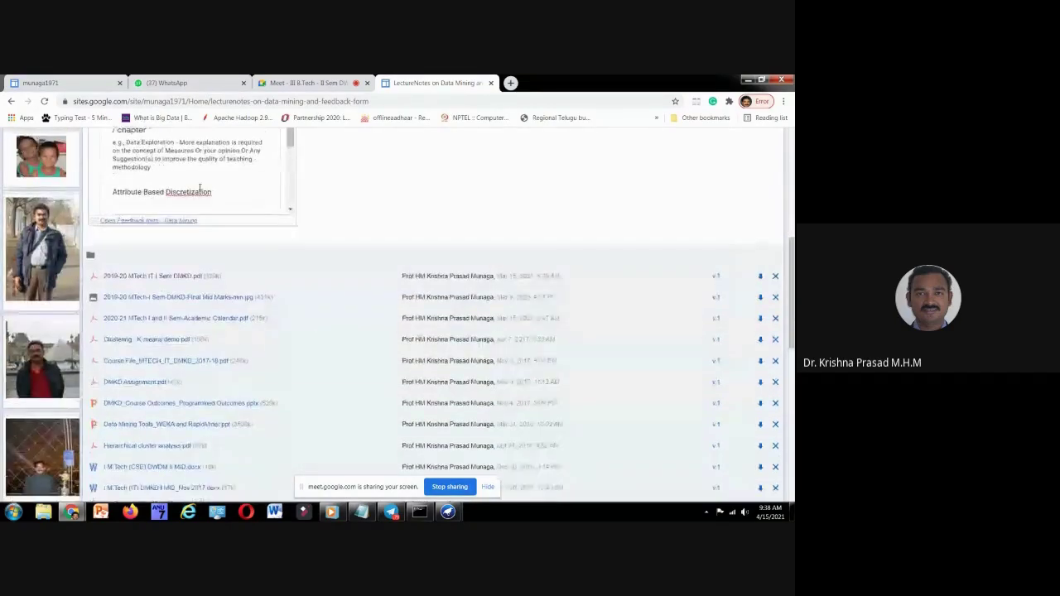
{"action": "scroll", "coordinate": [199, 187], "scroll_direction": "down", "scroll_amount": 3}
{"action": "left_click", "coordinate": [127, 156]}
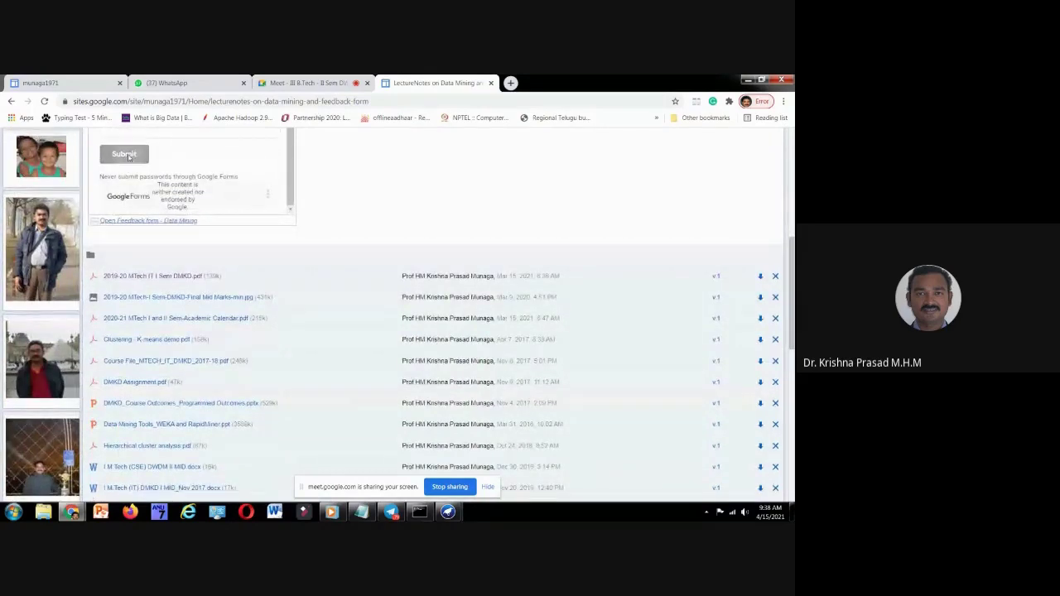
{"action": "scroll", "coordinate": [446, 217], "scroll_direction": "up", "scroll_amount": 2}
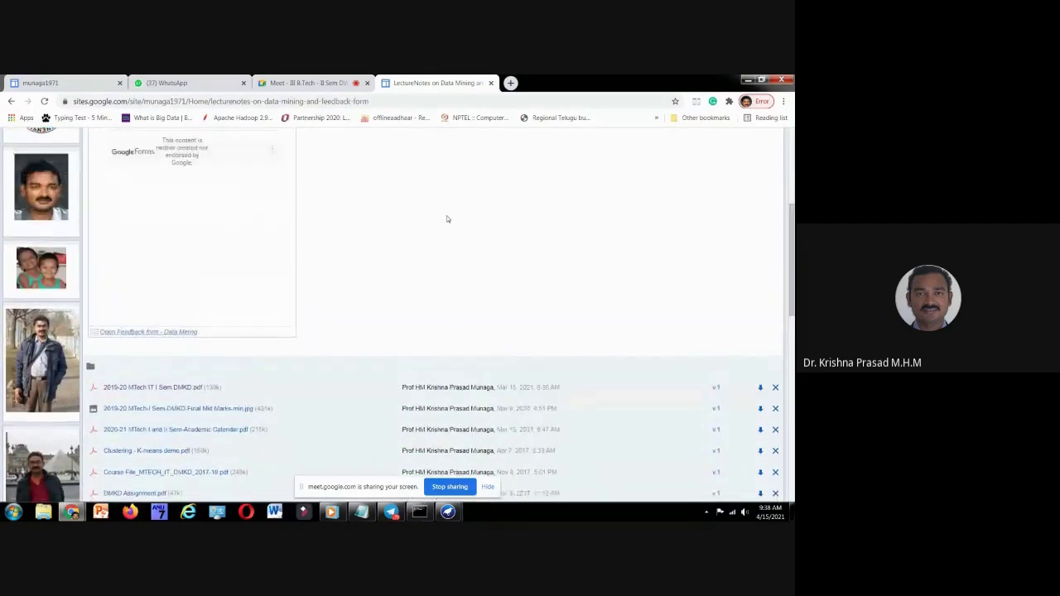
{"action": "scroll", "coordinate": [435, 240], "scroll_direction": "up", "scroll_amount": 3}
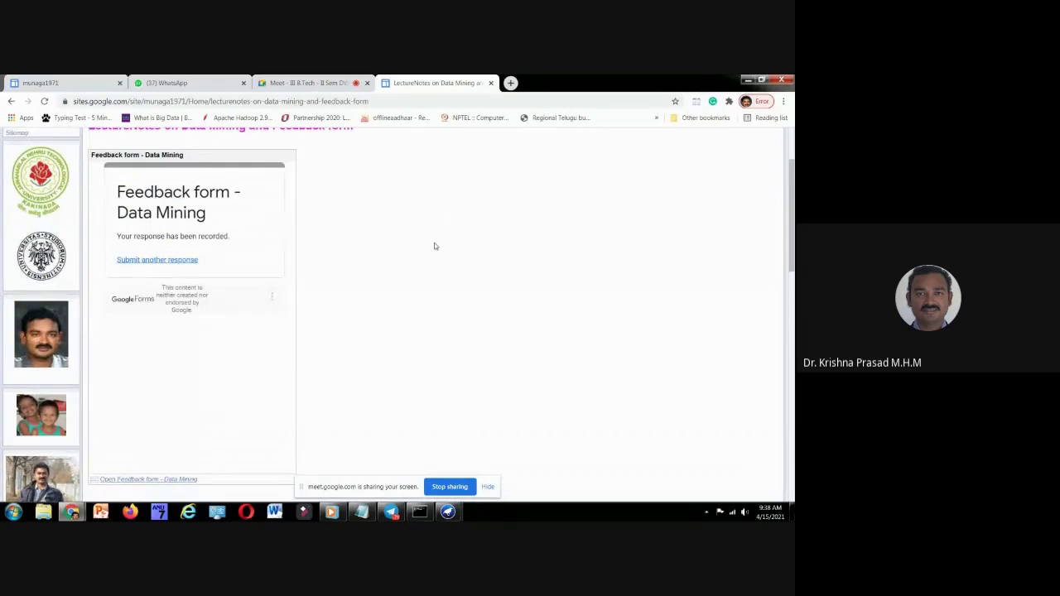
{"action": "left_click", "coordinate": [149, 261]}
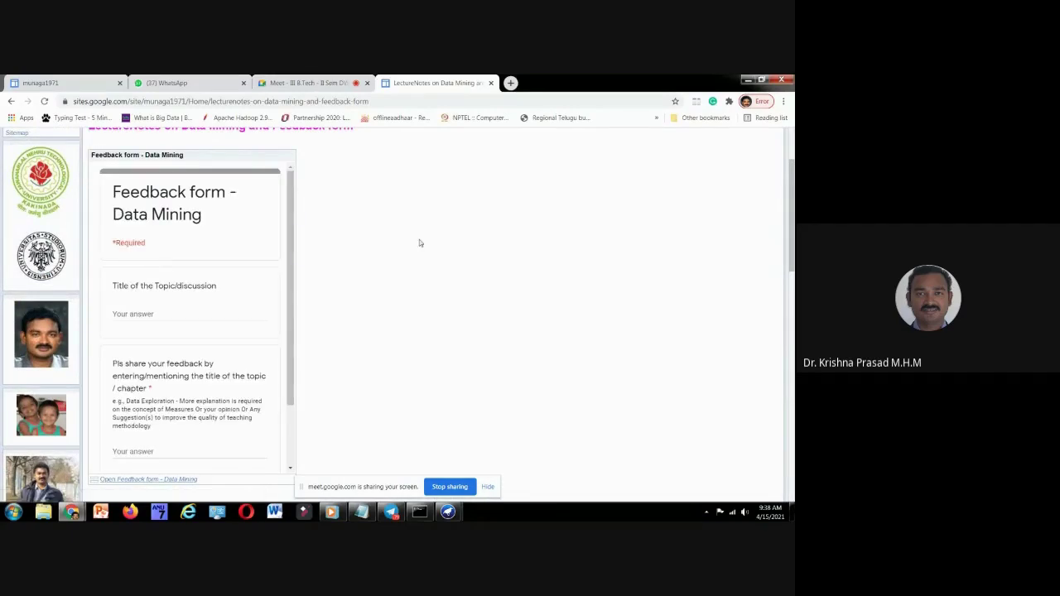
{"action": "scroll", "coordinate": [430, 269], "scroll_direction": "up", "scroll_amount": 5}
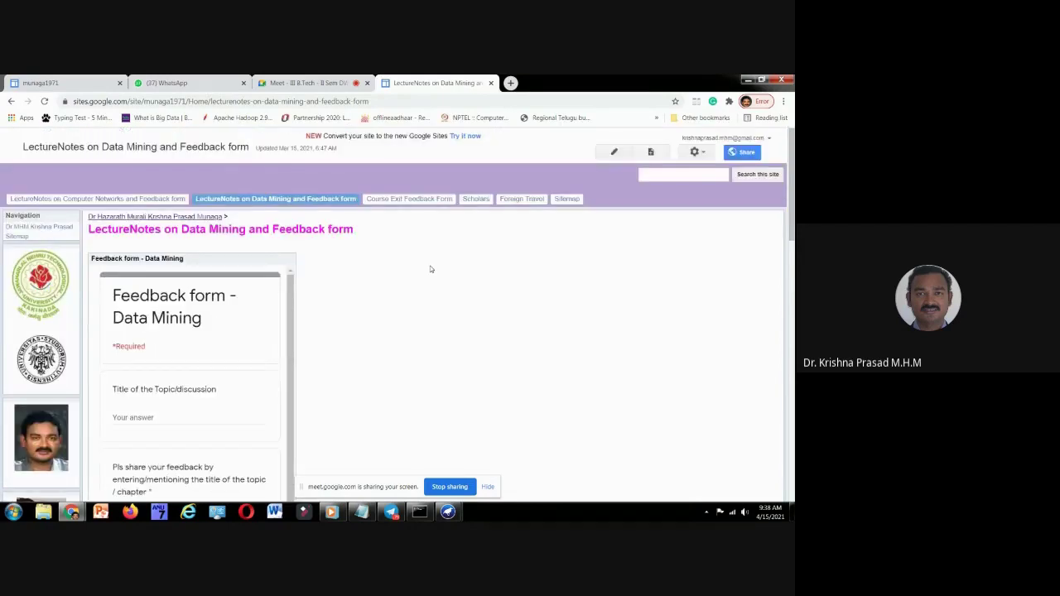
Open Google Drive in a new tab and open the "Feedback form - Data Mining (Responses)" spreadsheet.
{"action": "key", "text": "ctrl+t"}
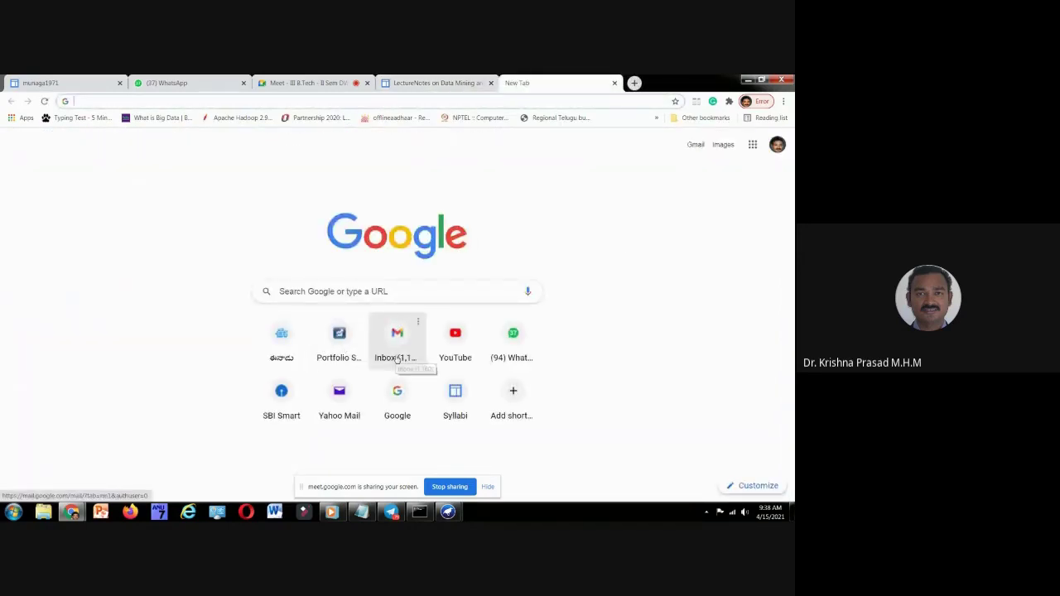
{"action": "left_click", "coordinate": [752, 144]}
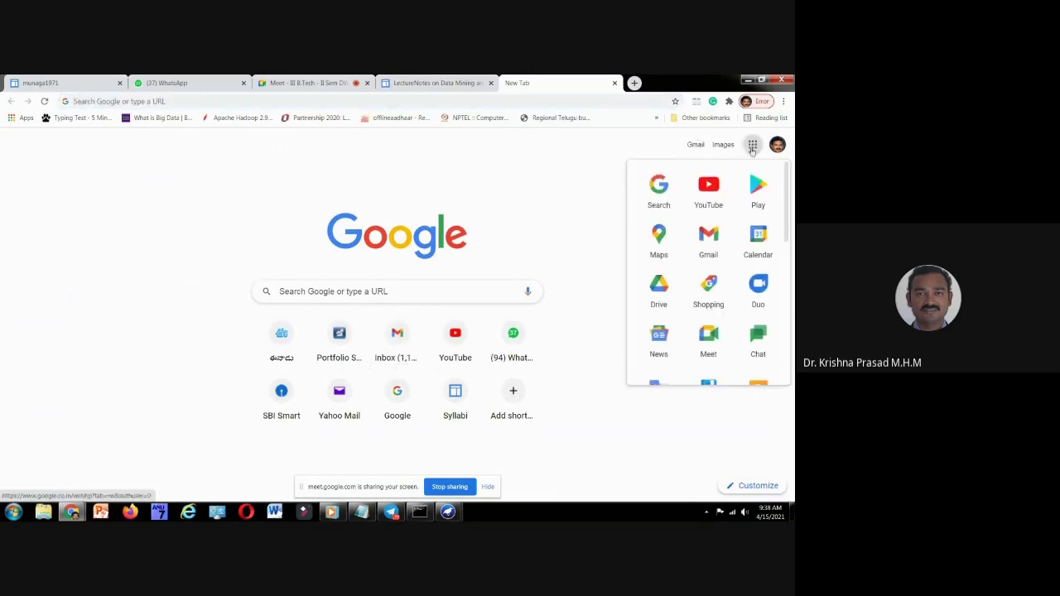
{"action": "left_click", "coordinate": [663, 303]}
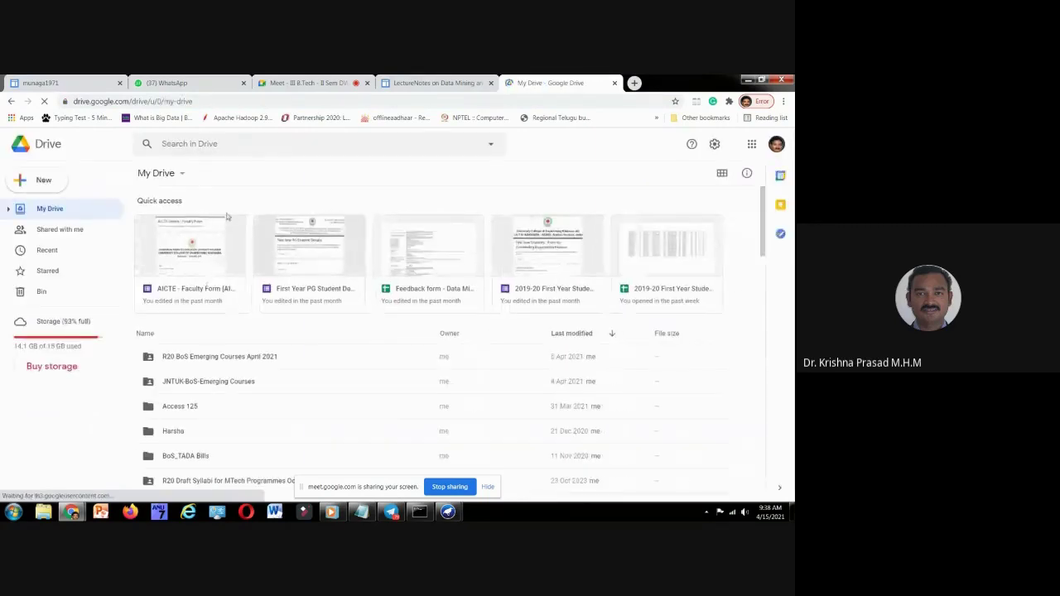
{"action": "left_click", "coordinate": [438, 275]}
{"action": "double_click", "coordinate": [438, 276]}
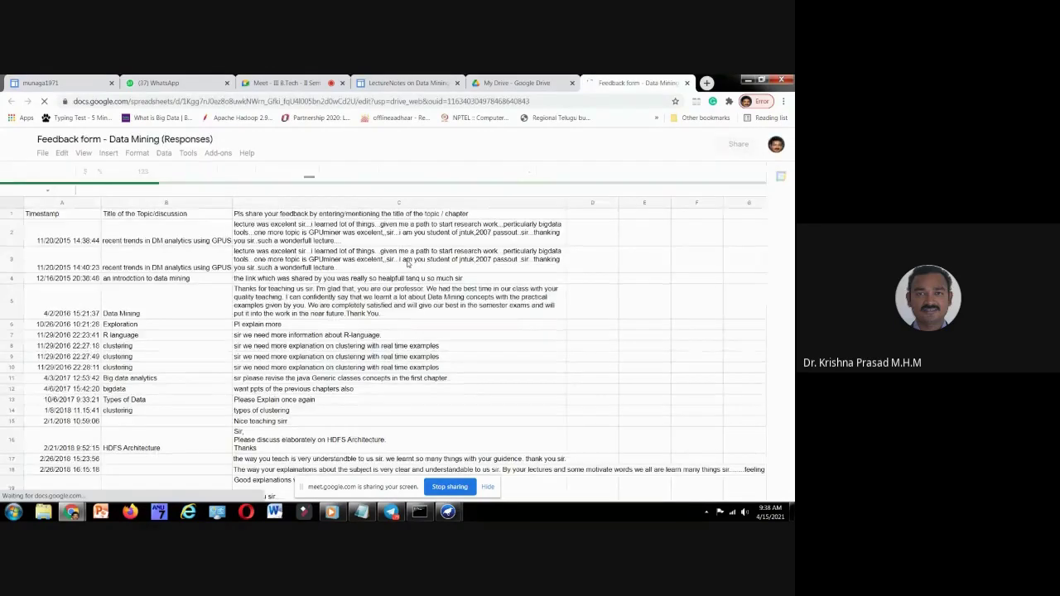
Find the newly submitted response at the end of the spreadsheet and select its "WEKA Filter" title cell.
{"action": "scroll", "coordinate": [406, 264], "scroll_direction": "down", "scroll_amount": 10}
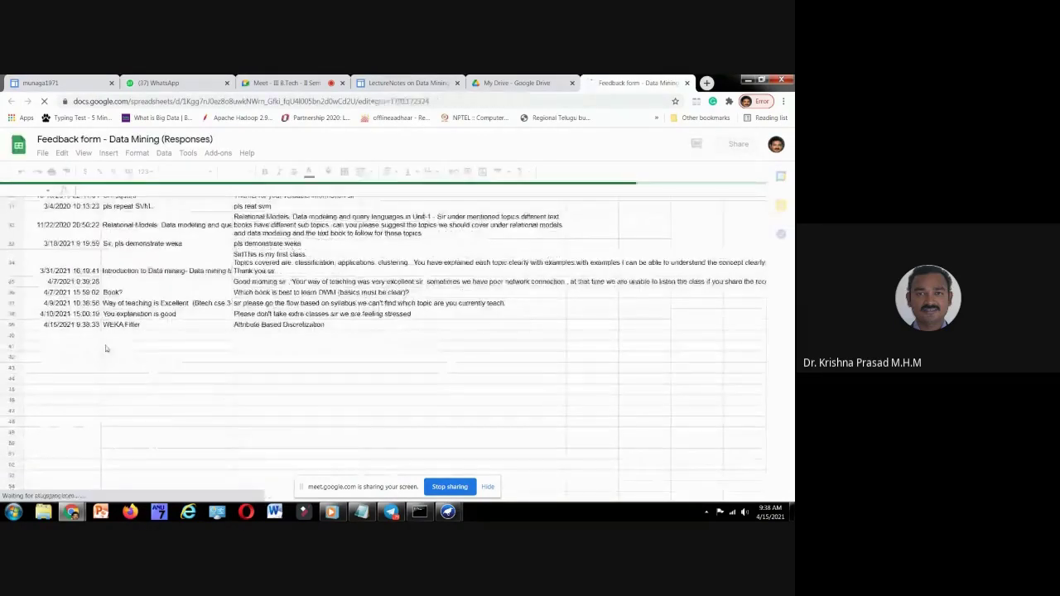
{"action": "scroll", "coordinate": [109, 386], "scroll_direction": "down", "scroll_amount": 5}
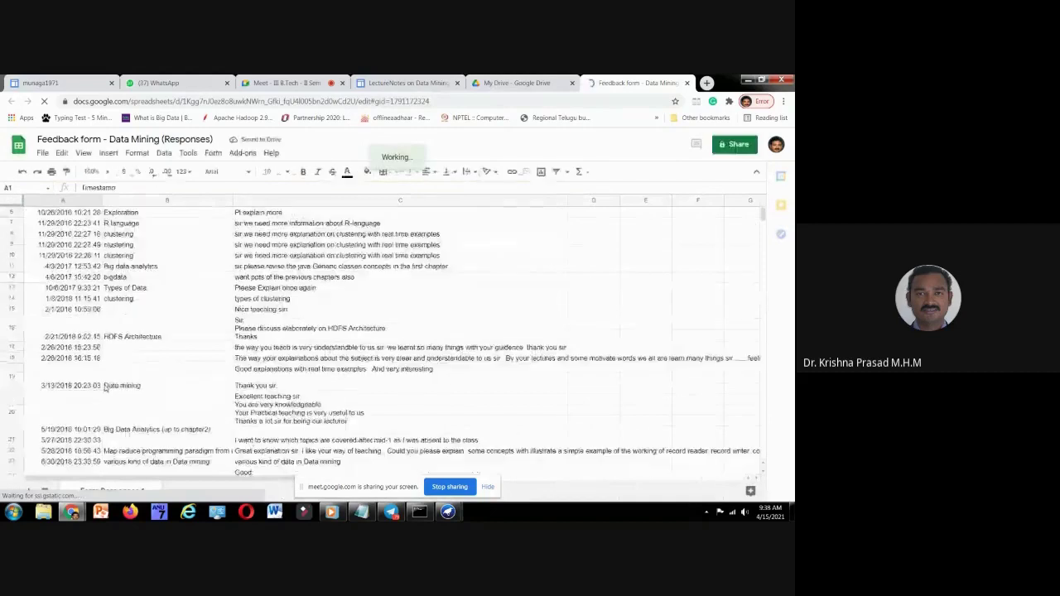
{"action": "scroll", "coordinate": [155, 381], "scroll_direction": "down", "scroll_amount": 5}
{"action": "left_click", "coordinate": [121, 411]}
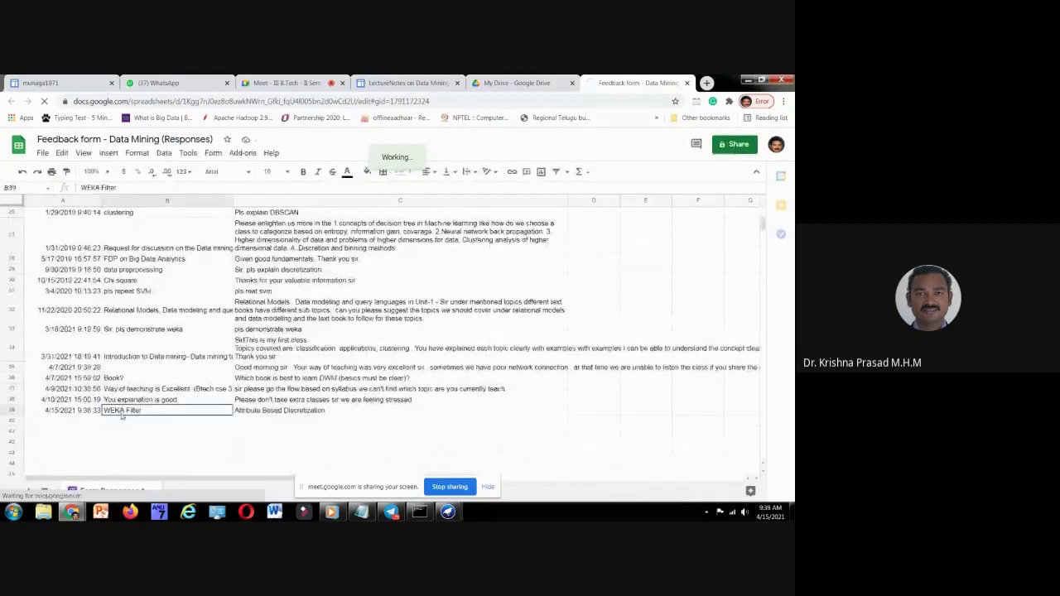